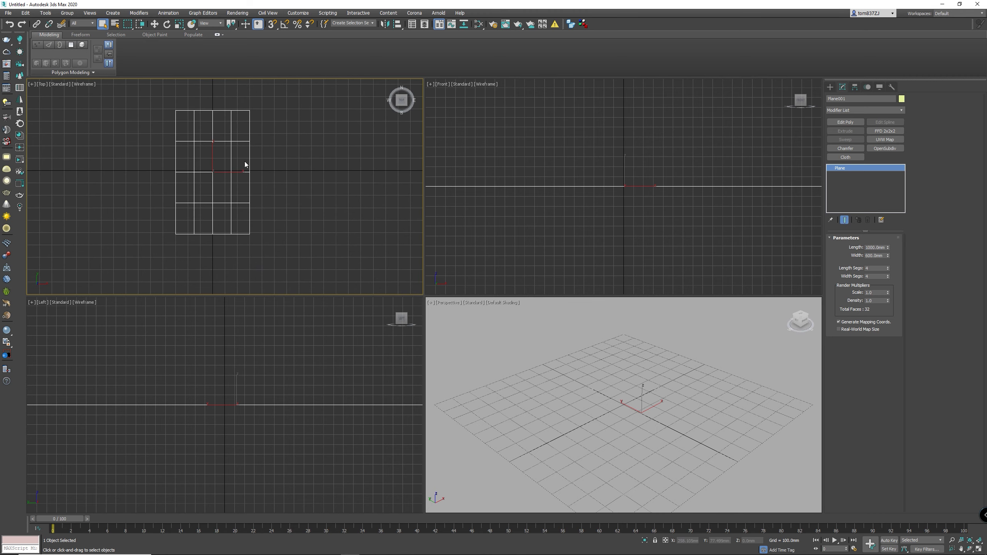
Reduce the plane's length and width segments to 1 each.
left_click_drag(888, 269, 890, 276)
right_click(887, 277)
middle_click_drag(196, 180, 172, 189)
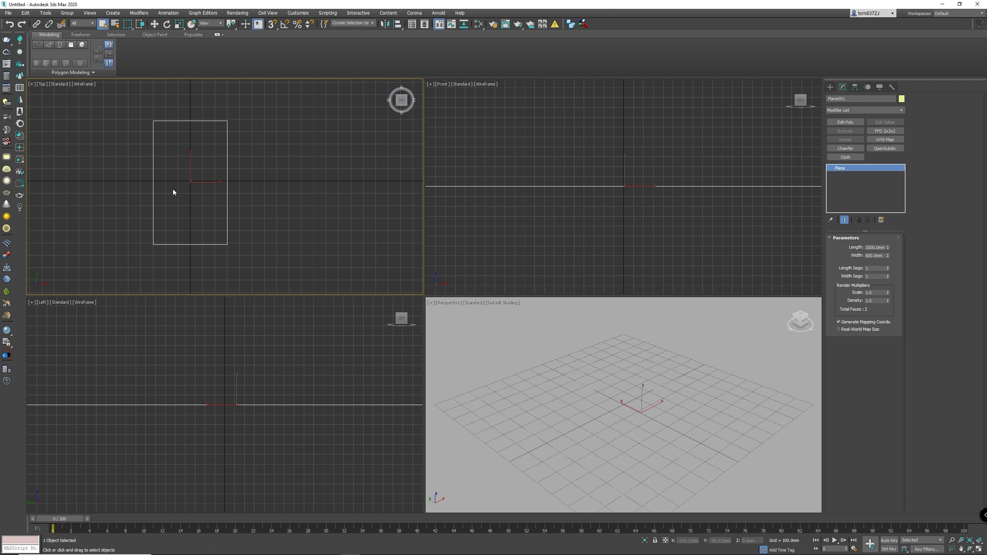
Open the Slate Material Editor and move its window higher on the screen.
key("m")
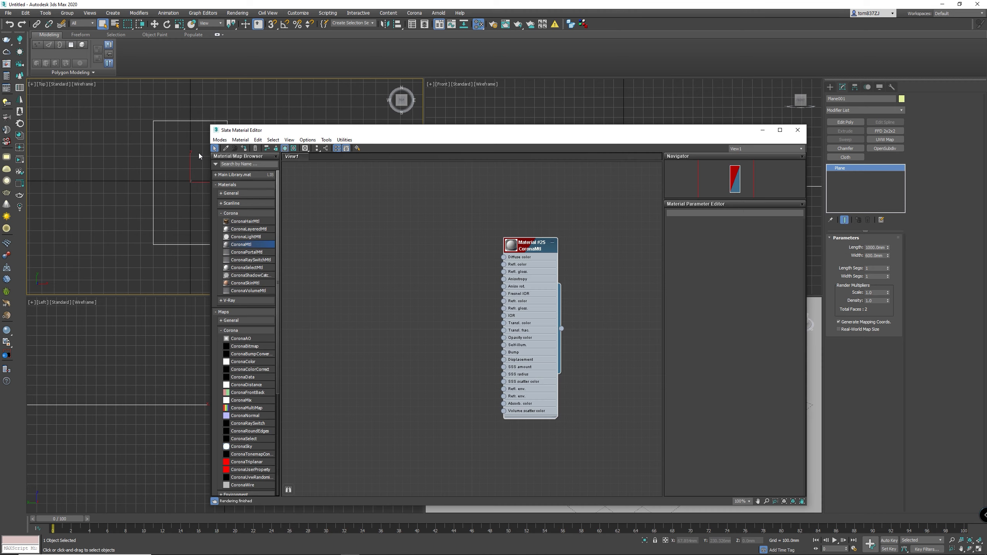
left_click_drag(488, 133, 491, 89)
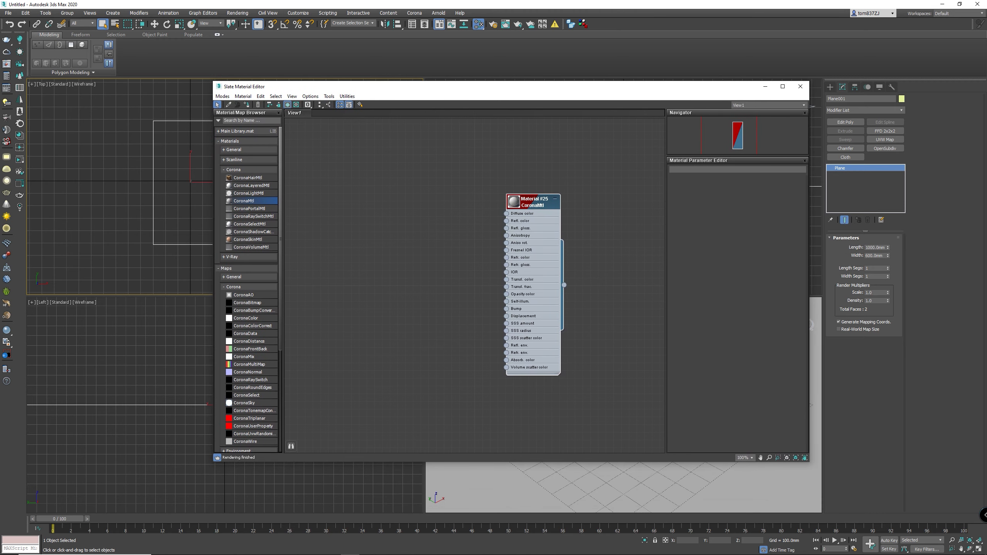
Switch to Firefox and search Google Images for "persian rug" in a new tab.
mouse_move(275, 551)
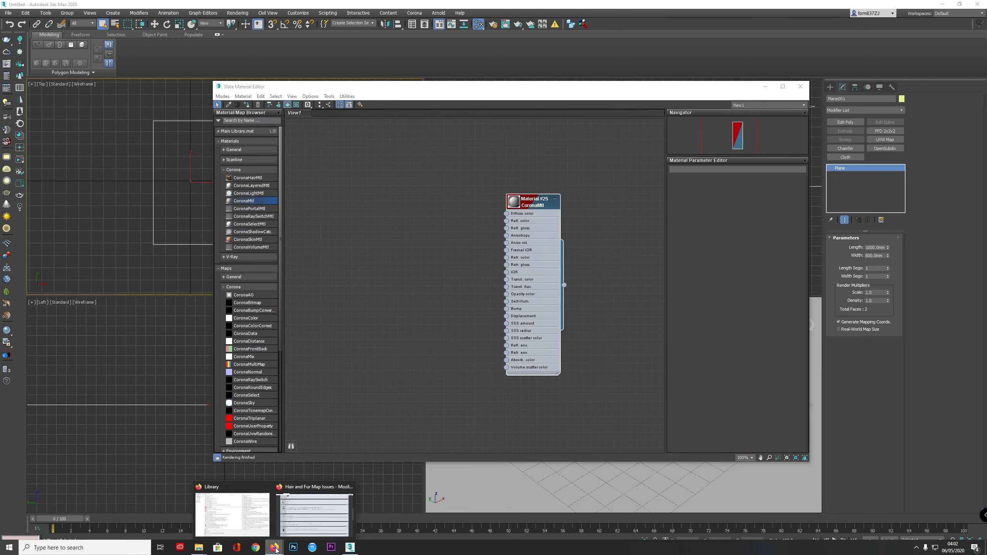
left_click(286, 517)
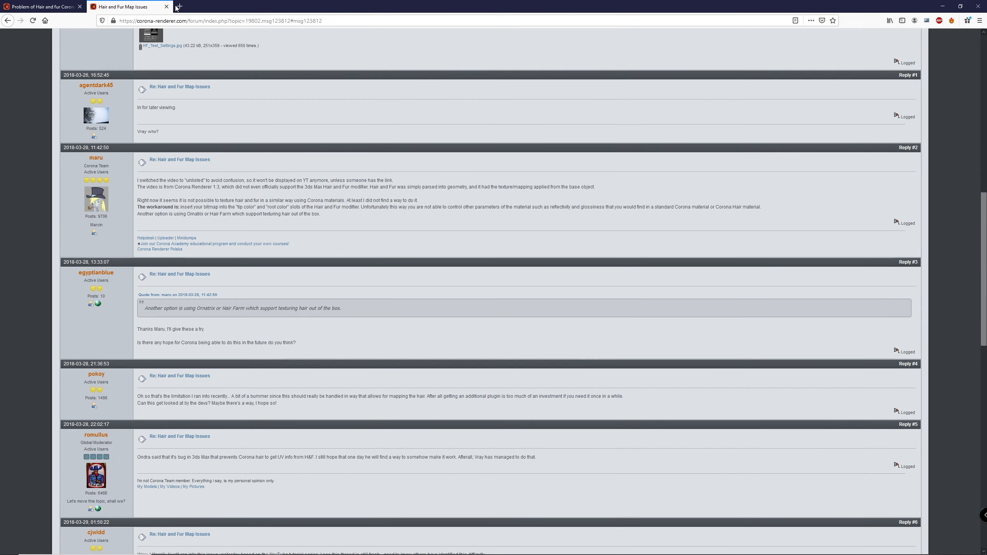
left_click(177, 6)
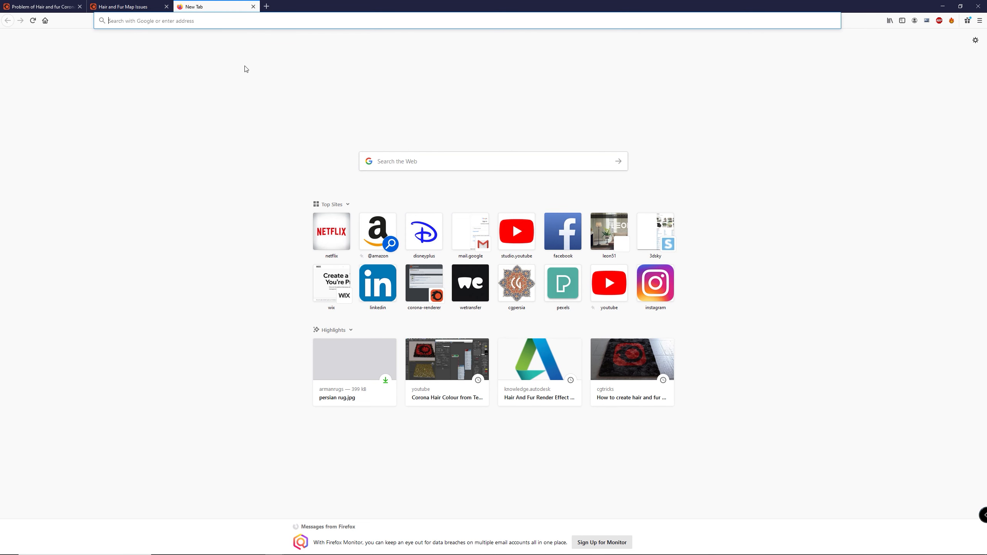
left_click(245, 16)
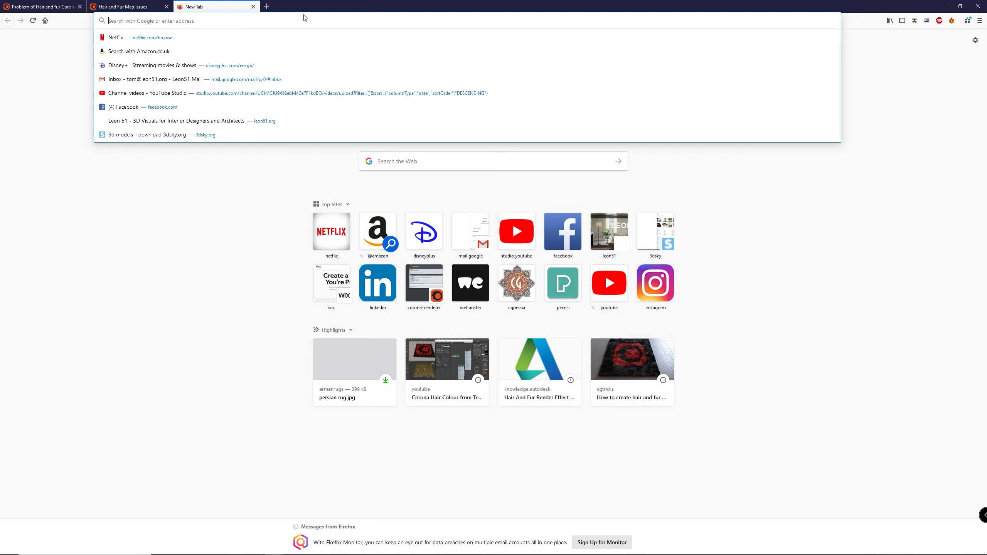
type("persian rug")
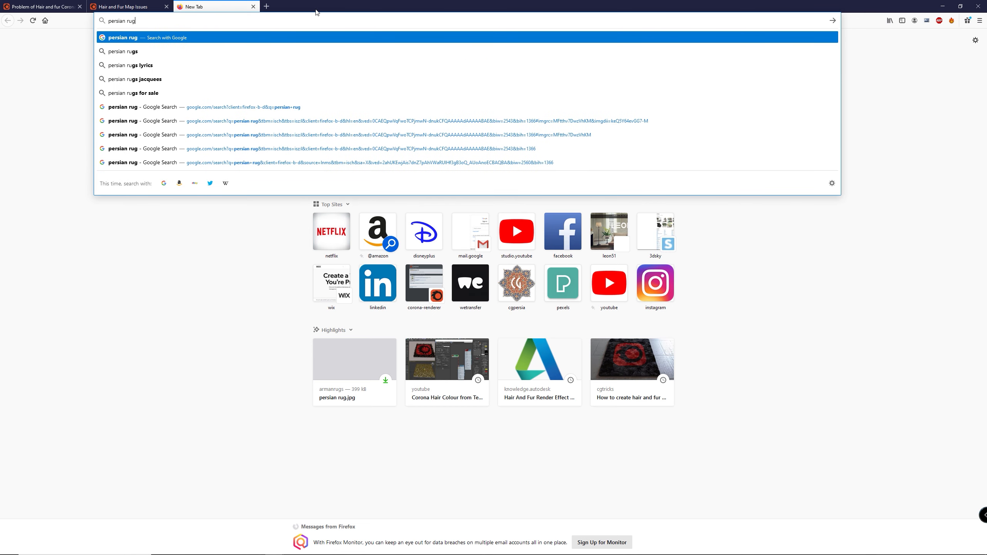
key("Return")
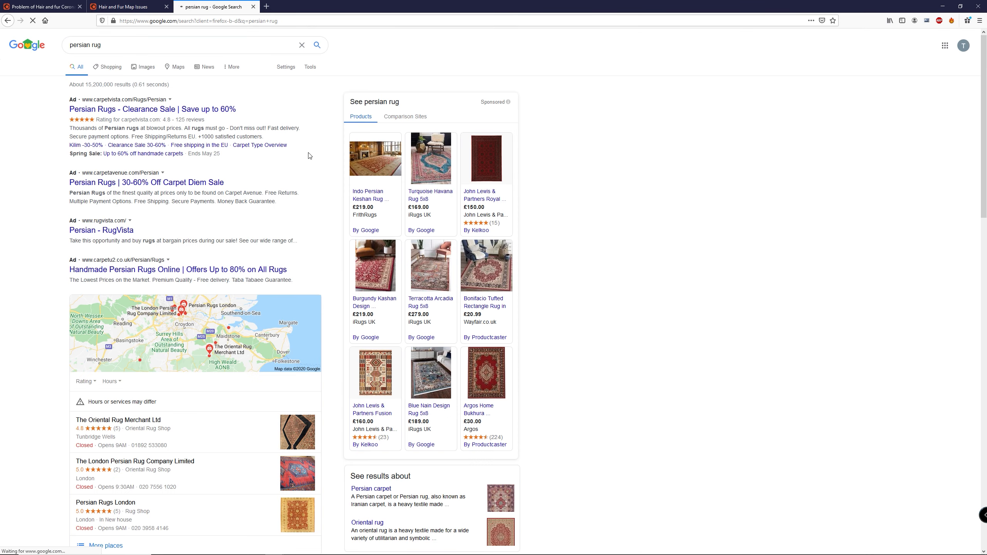
left_click(145, 67)
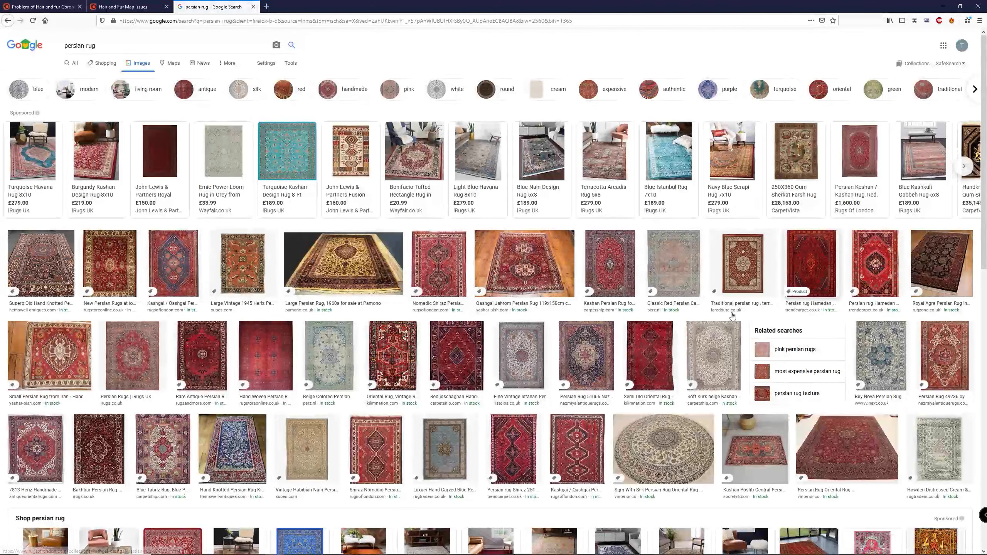
Filter the persian rug image results to large size only.
left_click(289, 64)
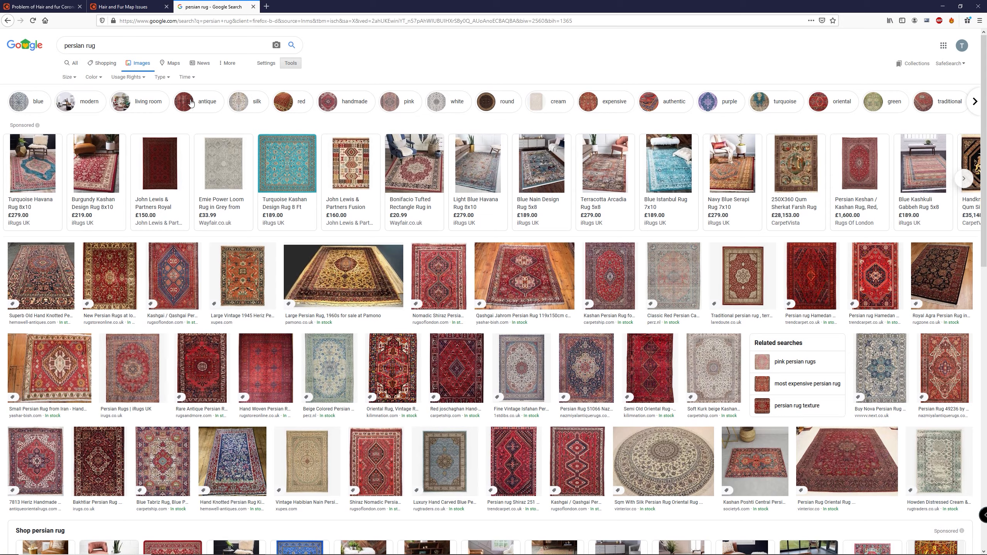
left_click(69, 77)
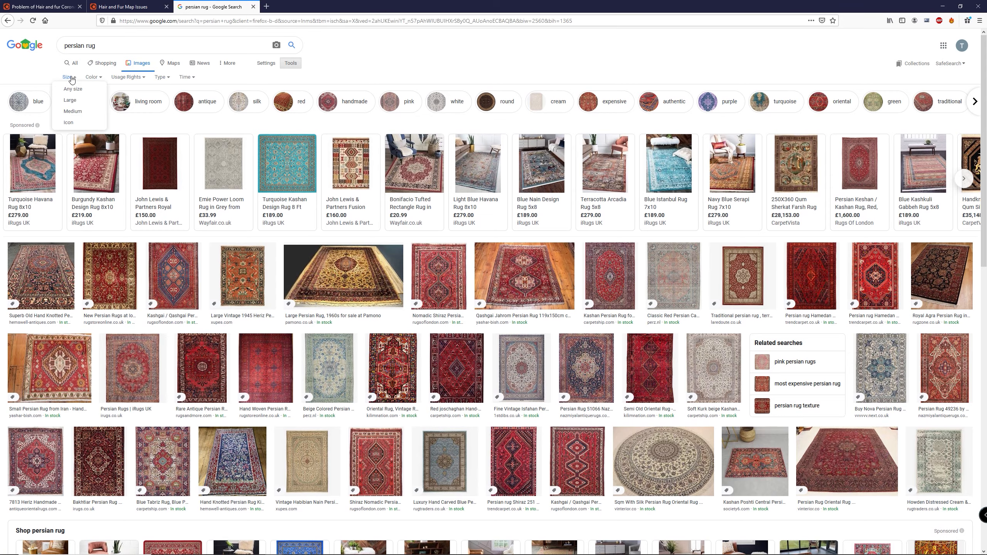
left_click(68, 106)
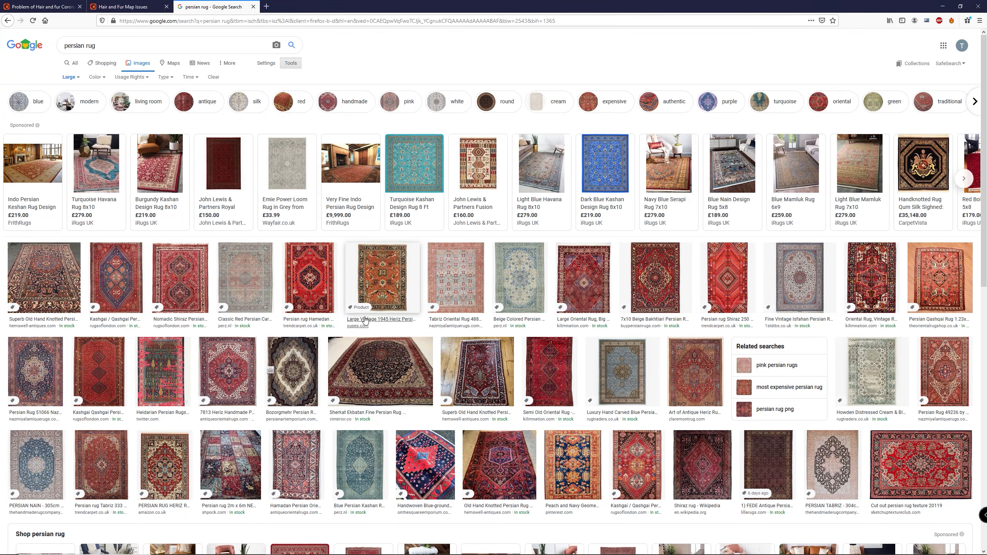
Preview the red and blue Kashgai / Qashgai Persian rug result and start saving its image.
left_click(129, 246)
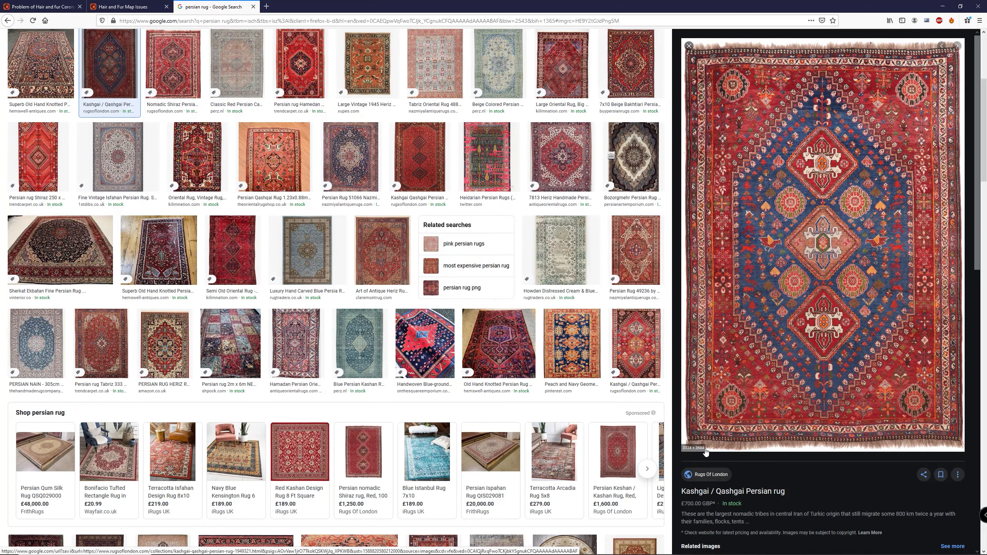
right_click(811, 245)
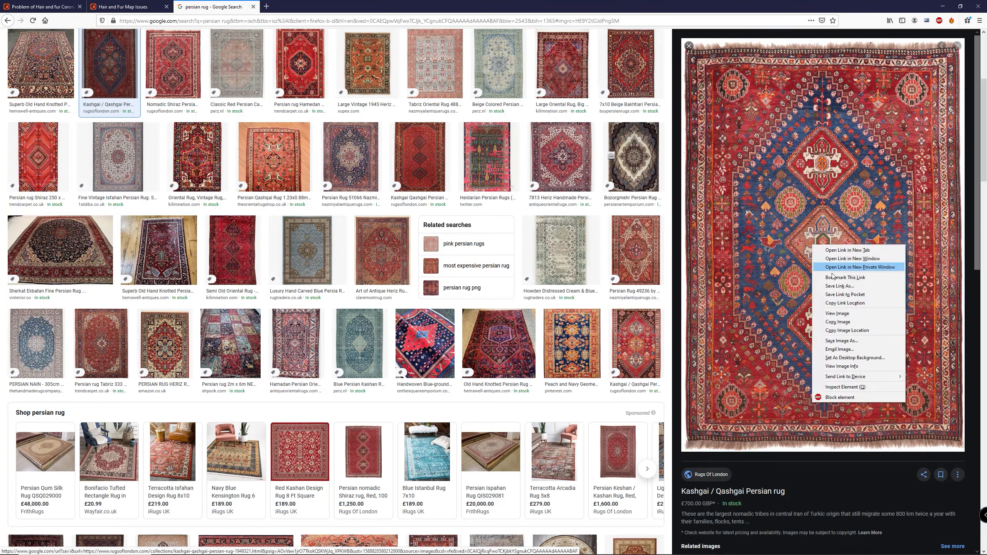
left_click(842, 340)
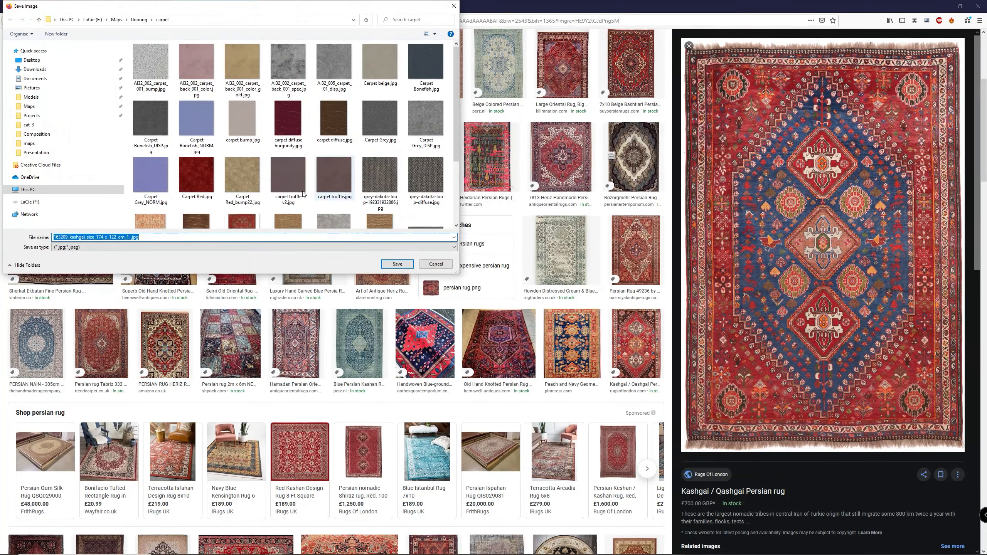
Name the rug image persian_rug_kashgai_174_x_122_cm.jpg and save it in the Maps\flooring\carpet folder.
left_click(94, 250)
left_click(94, 259)
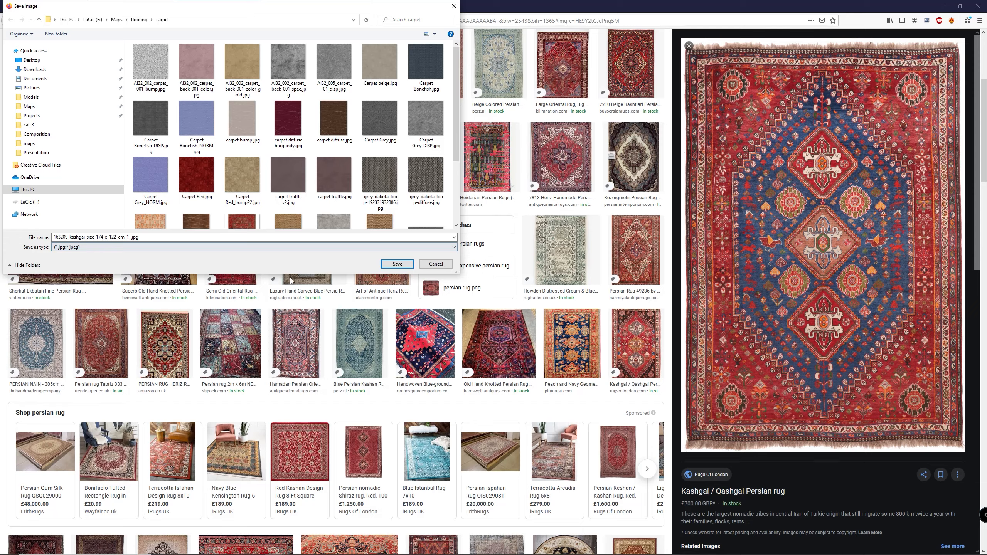
left_click_drag(300, 274, 325, 352)
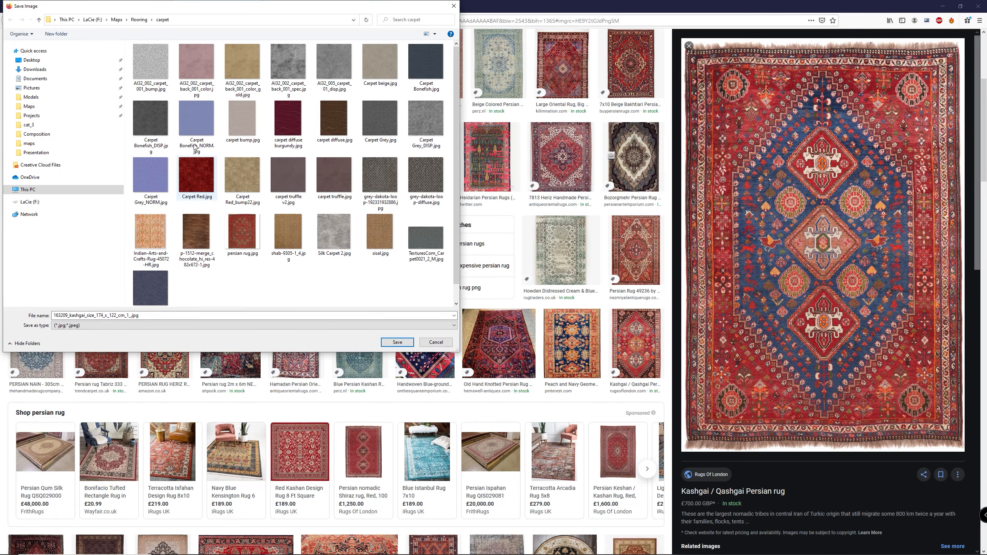
left_click(145, 316)
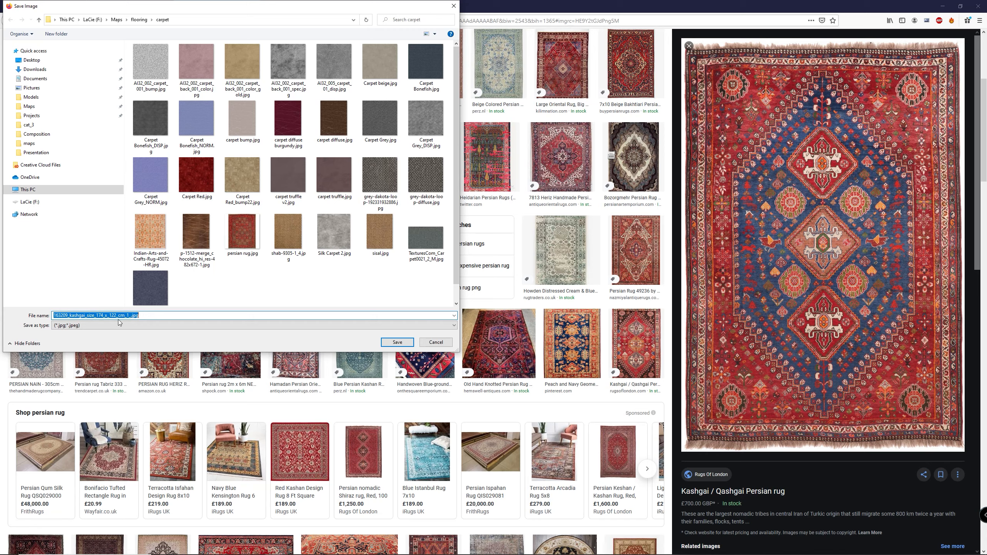
left_click(88, 315)
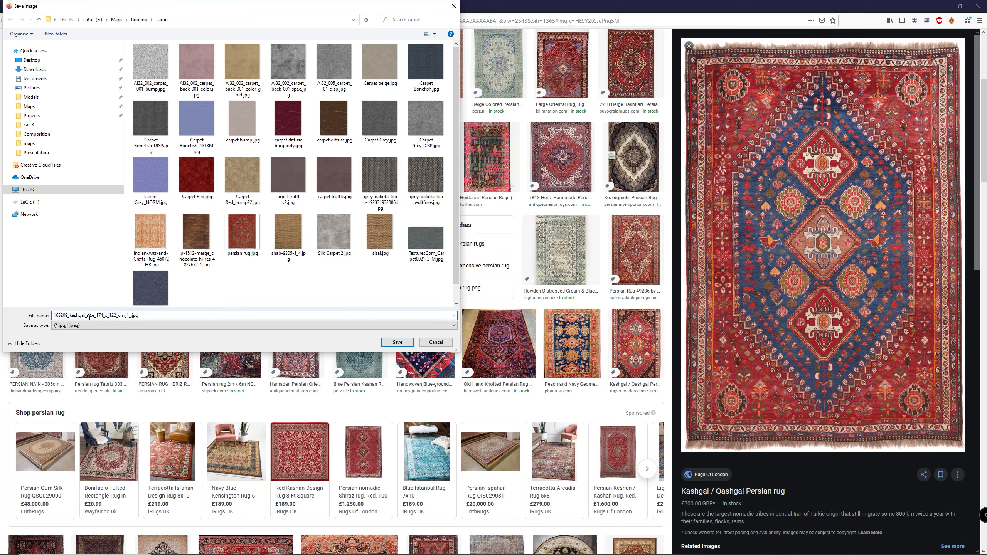
double_click(90, 316)
left_click(92, 316)
key("BackSpace")
key("BackSpace")
key("BackSpace")
key("BackSpace")
key("BackSpace")
key("BackSpace")
key("BackSpace")
key("BackSpace")
key("BackSpace")
key("BackSpace")
key("BackSpace")
type("persian rug")
left_click(70, 315)
key("BackSpace")
type("_")
key("Return")
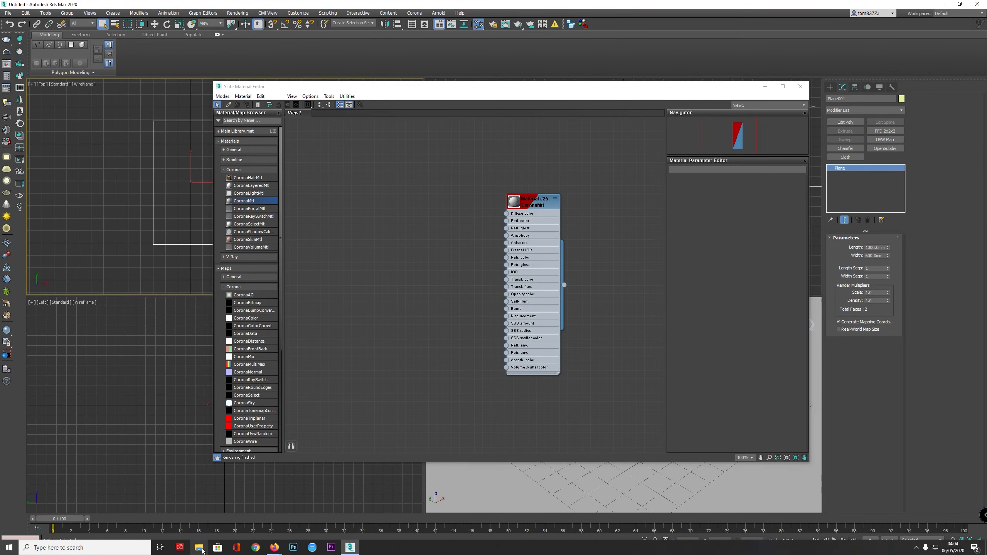
Open the Maps\flooring\carpet folder in File Explorer, above the material editor.
left_click(200, 548)
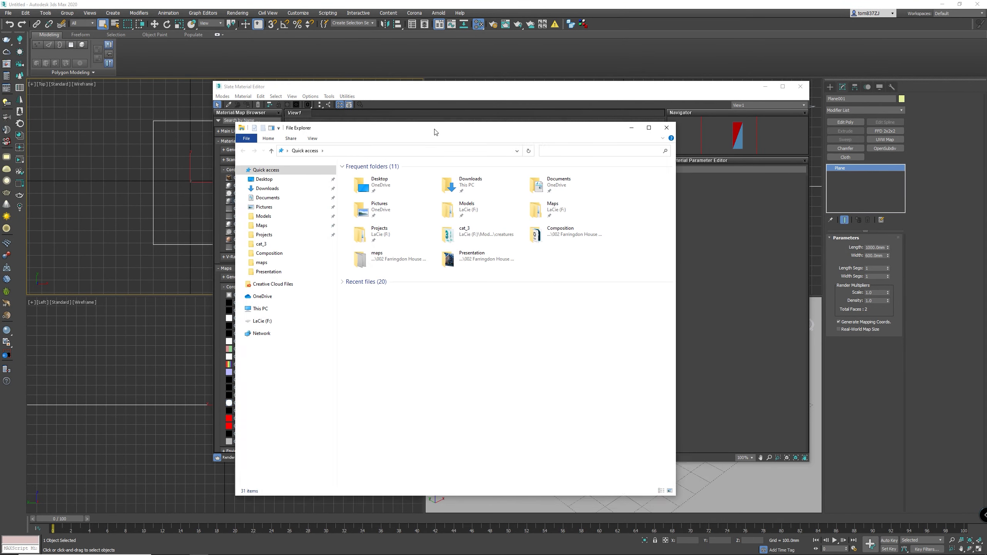
left_click_drag(435, 132, 398, 77)
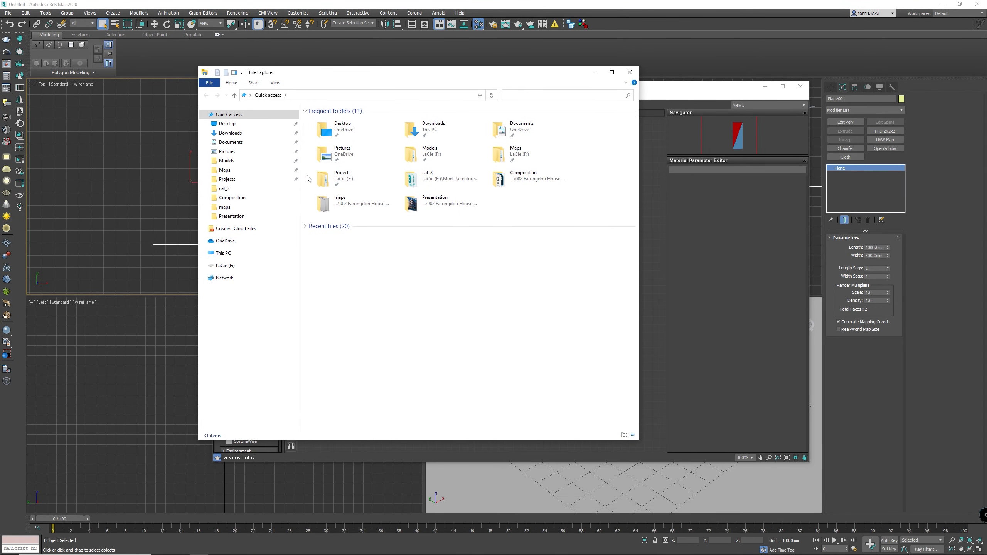
left_click(225, 170)
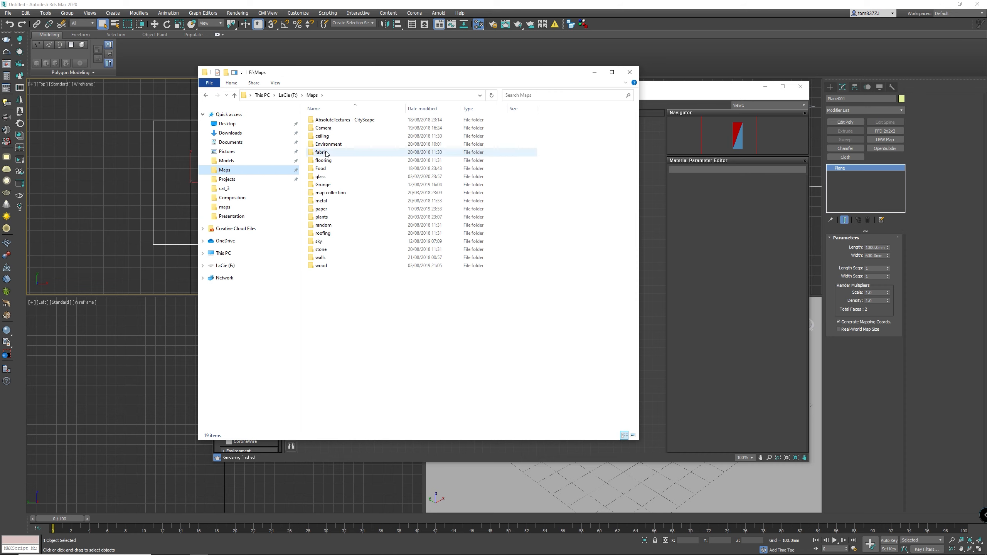
double_click(324, 160)
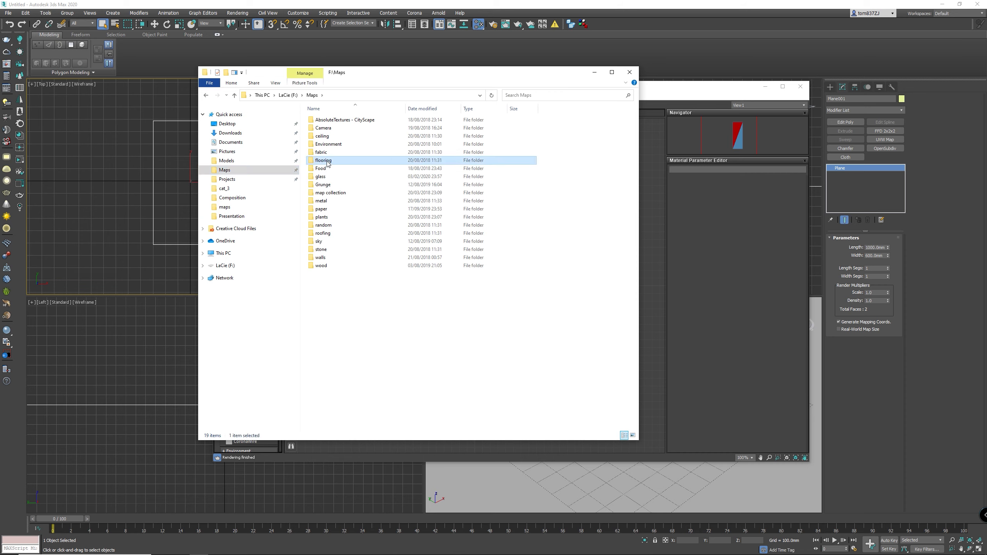
double_click(326, 124)
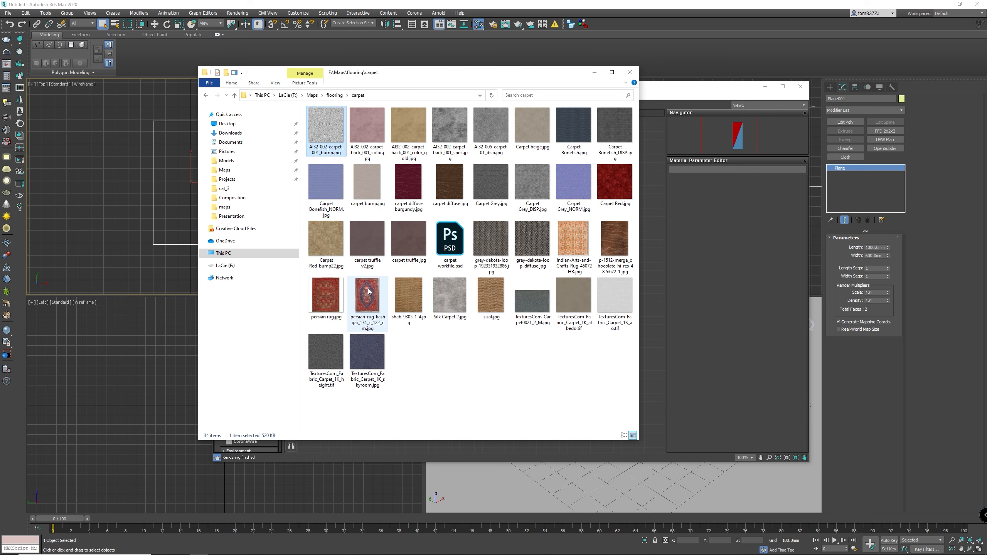
Add persian_rug_kashgai_174_x_122_cm.jpg to the material graph as a bitmap node, show its parameters, and close the material editor.
left_click(367, 295)
left_click_drag(454, 78, 263, 48)
left_click_drag(183, 274, 419, 273)
left_click(475, 342)
double_click(412, 272)
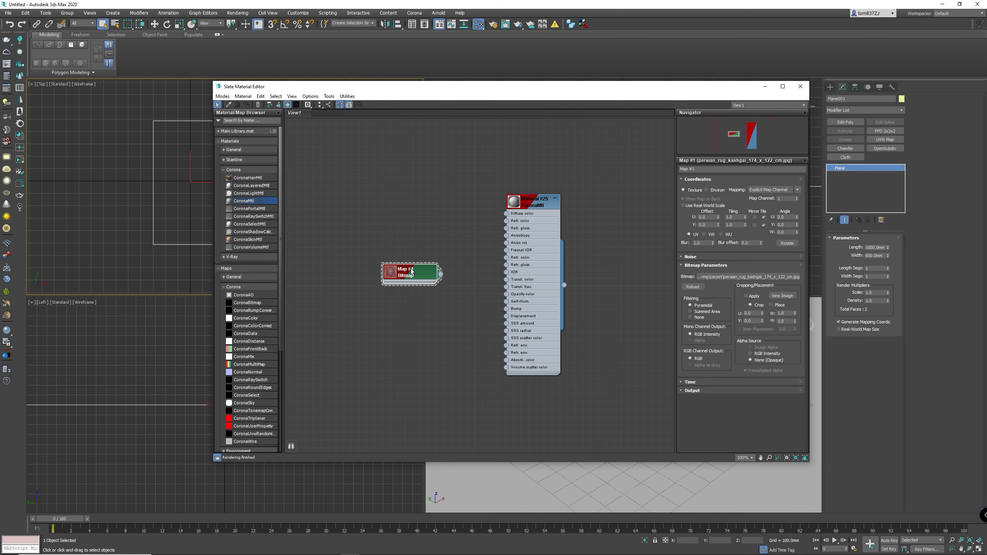
left_click_drag(654, 83, 654, 83)
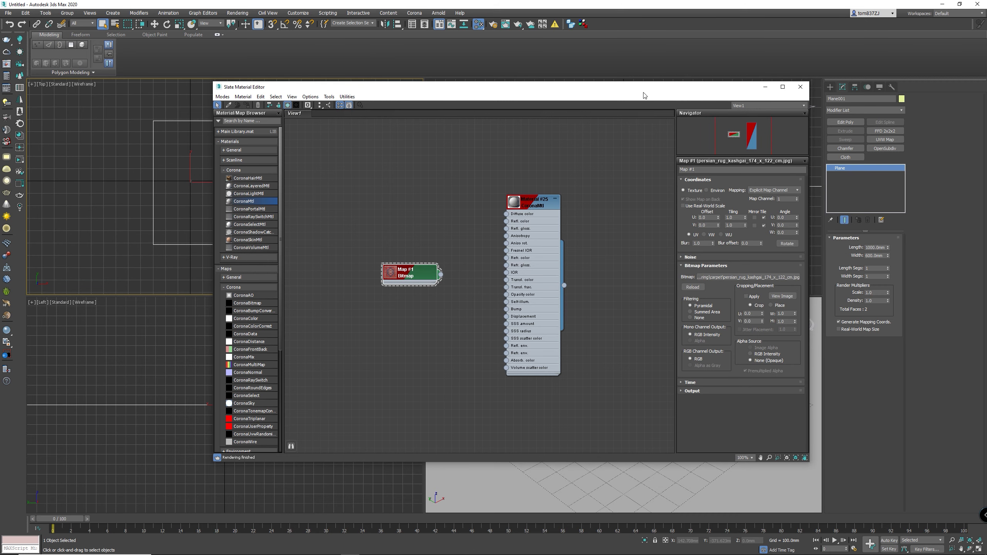
left_click(800, 87)
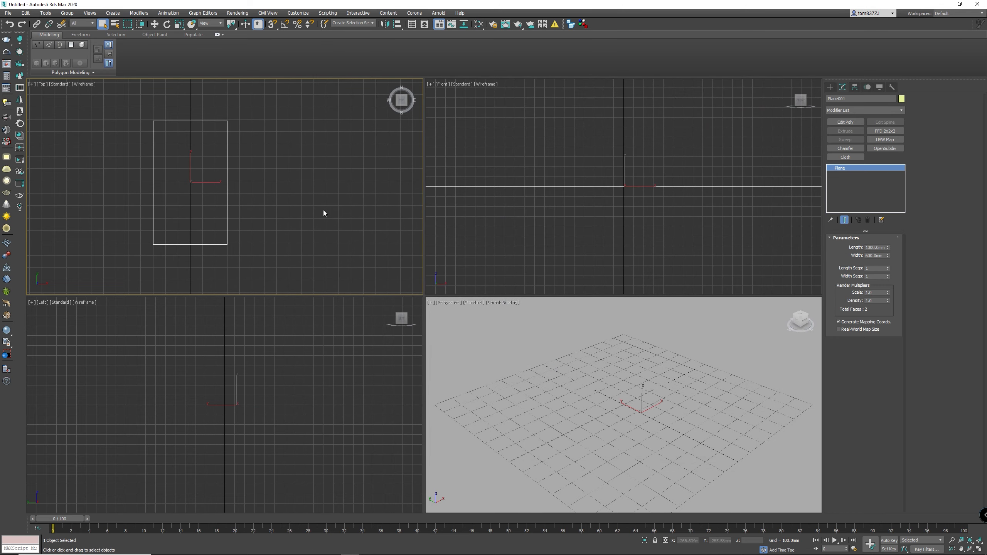
Rename the plane persian_rug.
left_click(831, 86)
left_click(843, 87)
type("persian_rug")
key("Return")
Apply the Hair and Fur (WSM) modifier to the rug plane and inspect the generated hair up close.
left_click(846, 110)
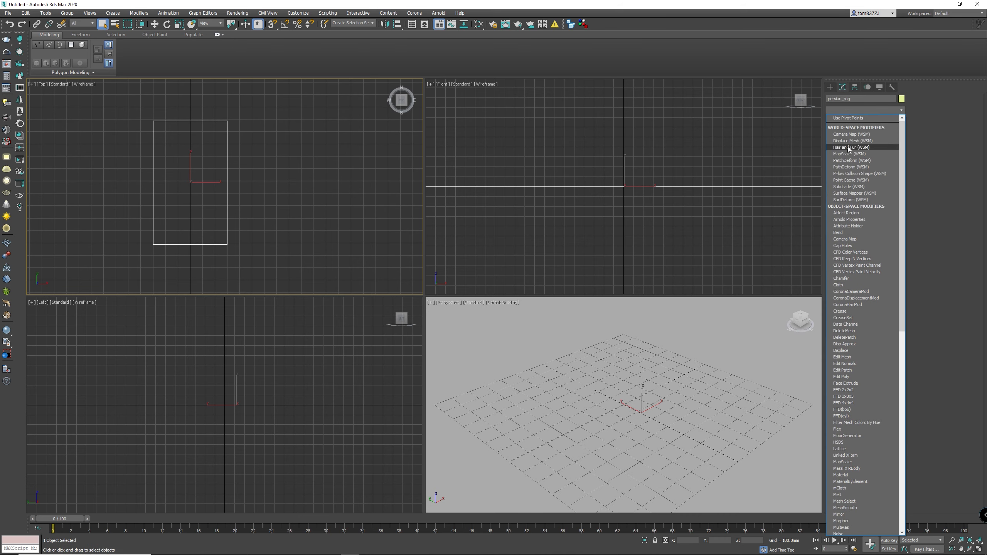
left_click(857, 147)
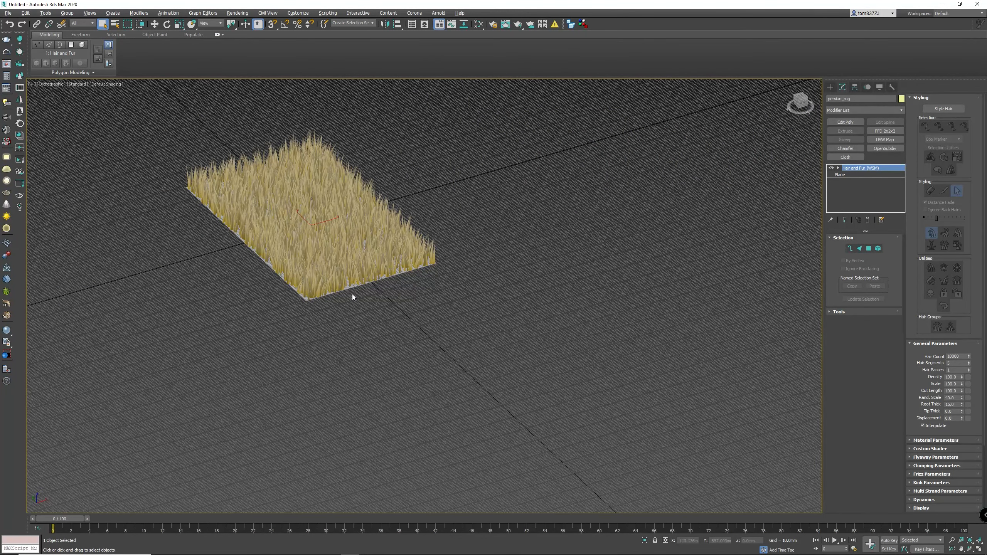
key("g")
middle_click_drag(305, 209, 393, 282)
scroll(394, 281, "up", 5)
scroll(394, 282, "down", 3)
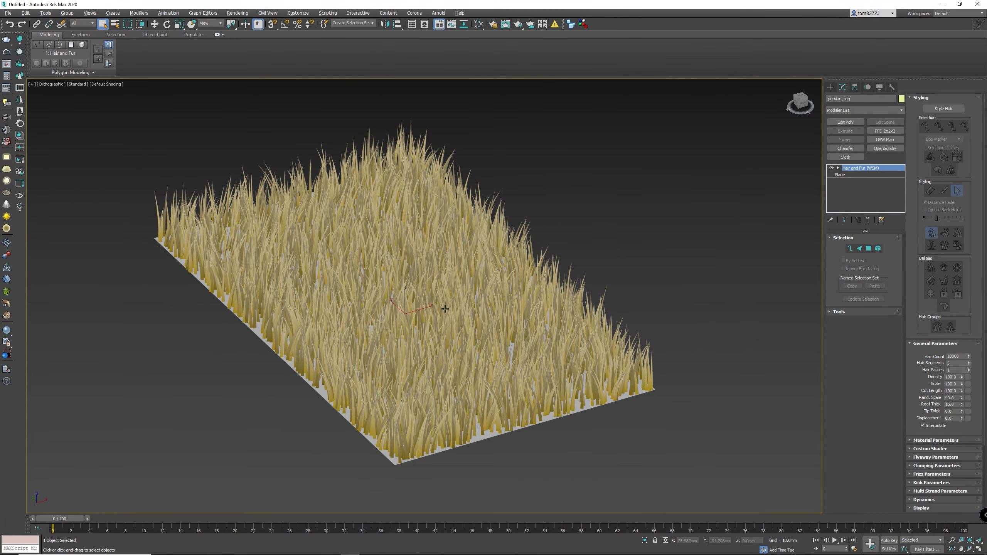
middle_click_drag(425, 290, 385, 286)
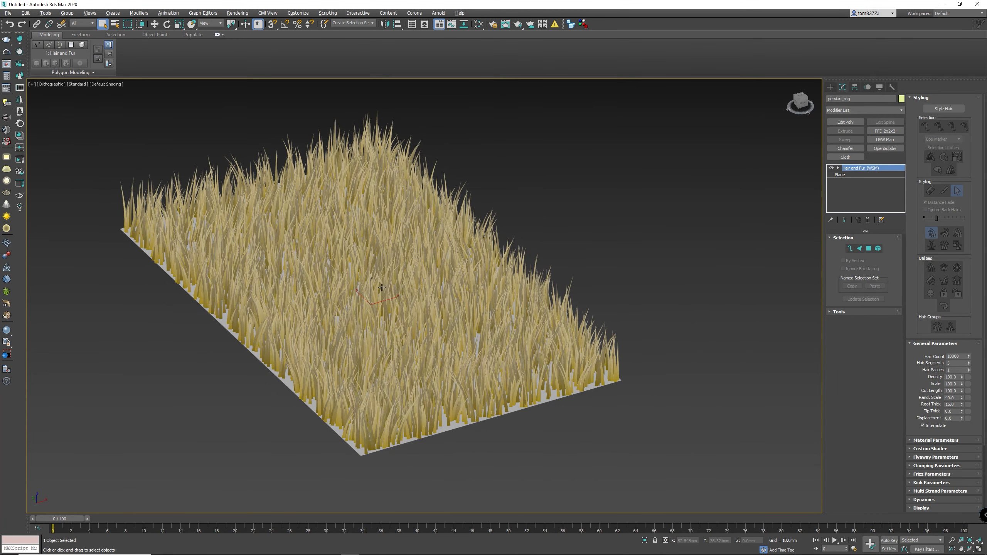
Create a Corona light with a radius of about 1447 mm beside the rug in the top view.
key("t")
scroll(466, 271, "down", 5)
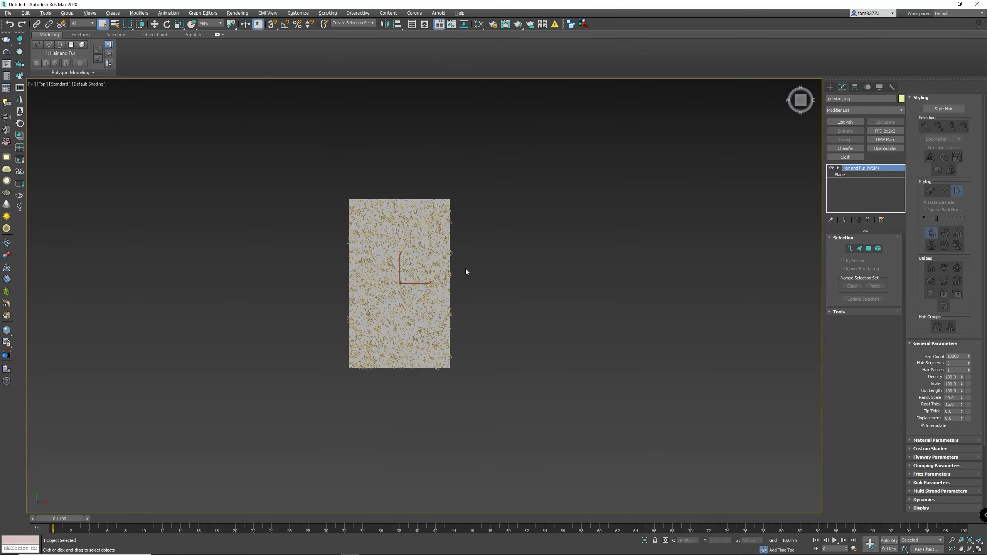
left_click(830, 85)
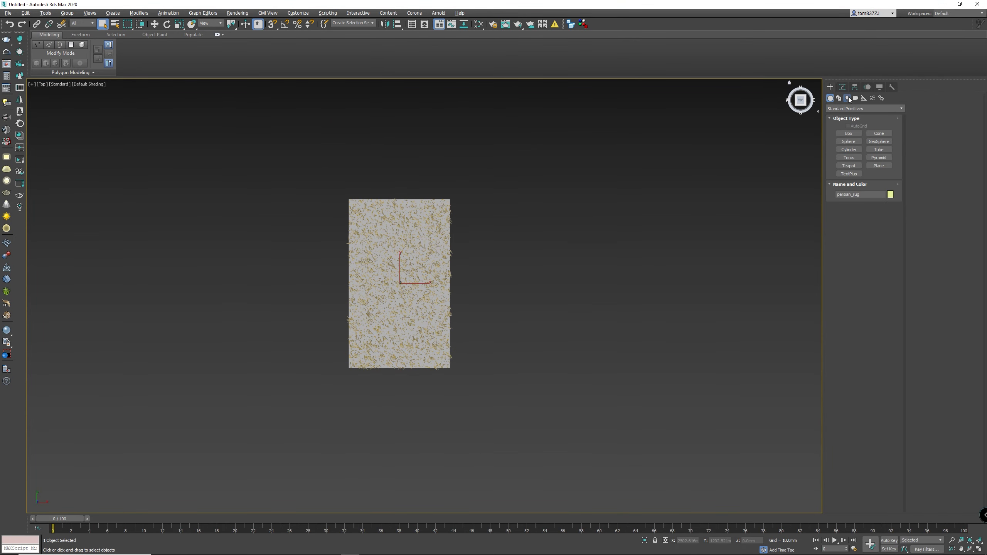
left_click(848, 98)
left_click(855, 108)
left_click(842, 131)
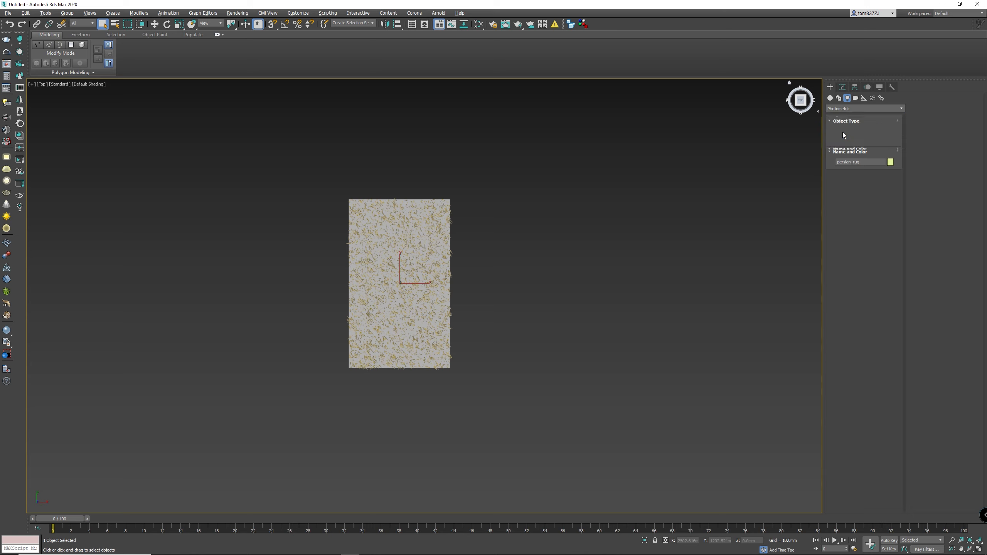
left_click(850, 133)
left_click_drag(328, 174, 557, 251)
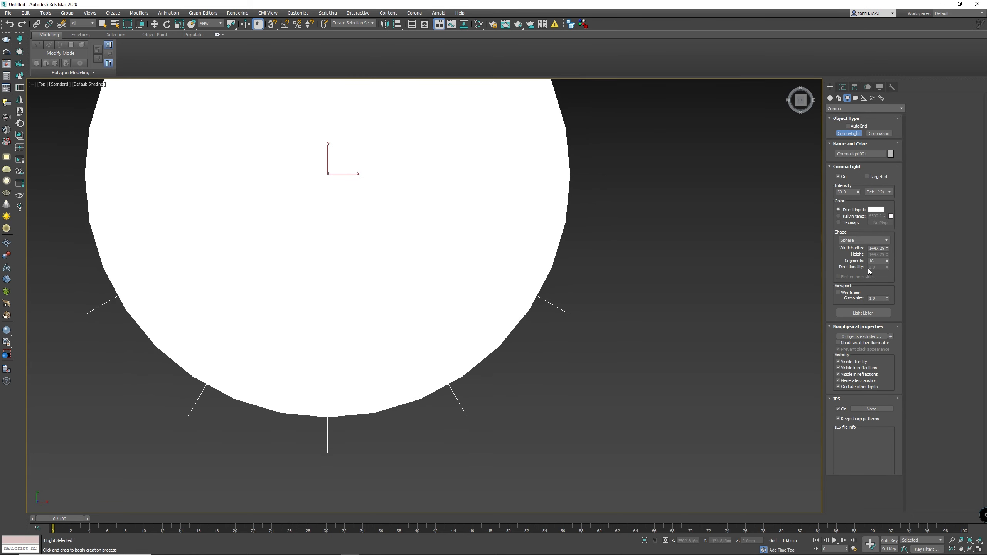
Change the Corona light's shape to Rectangle and set its intensity to 200.
left_click(843, 87)
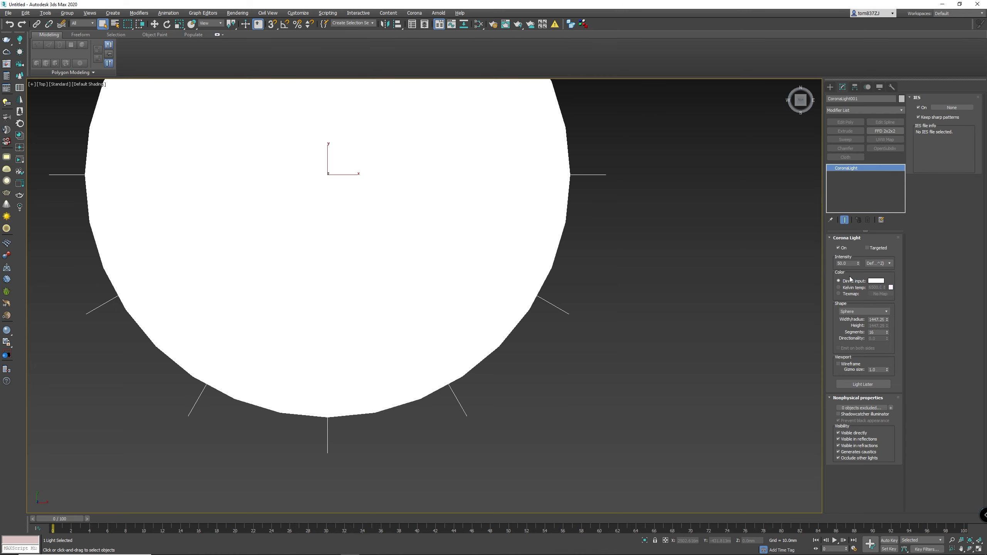
left_click(858, 312)
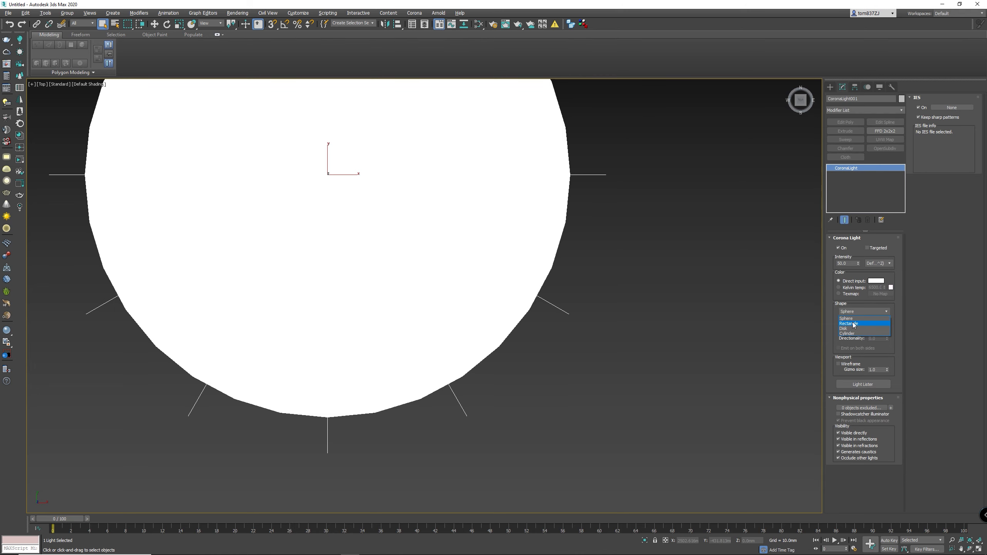
left_click(856, 326)
double_click(846, 263)
type("200")
key("Return")
right_click(349, 204)
Centre the rectangular light over the rug and raise it about 931 mm above the ground.
scroll(276, 198, "down", 4)
key("w")
left_click_drag(290, 202, 320, 261)
key("f")
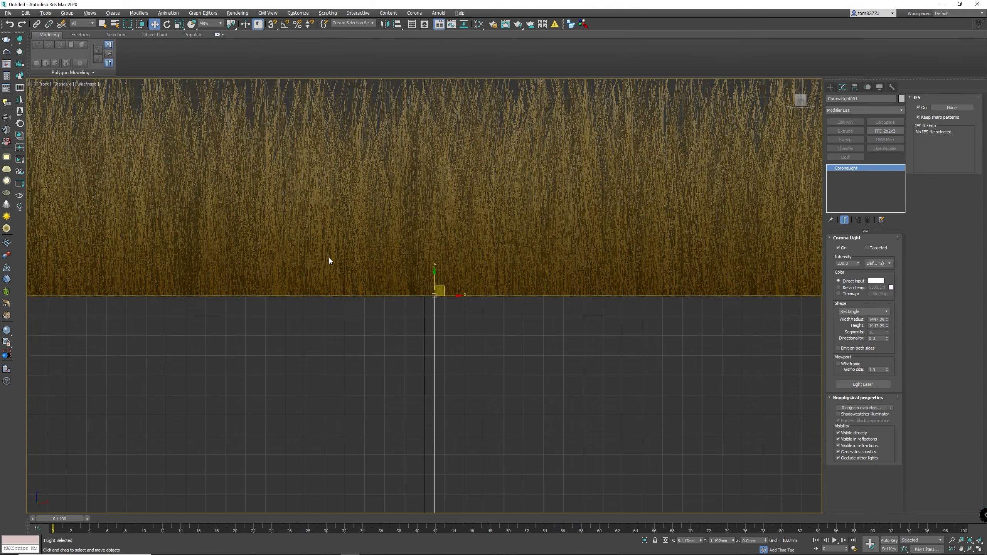
scroll(350, 273, "down", 5)
left_click_drag(393, 270, 393, 72)
scroll(373, 223, "down", 3)
middle_click_drag(373, 223, 382, 243, "alt")
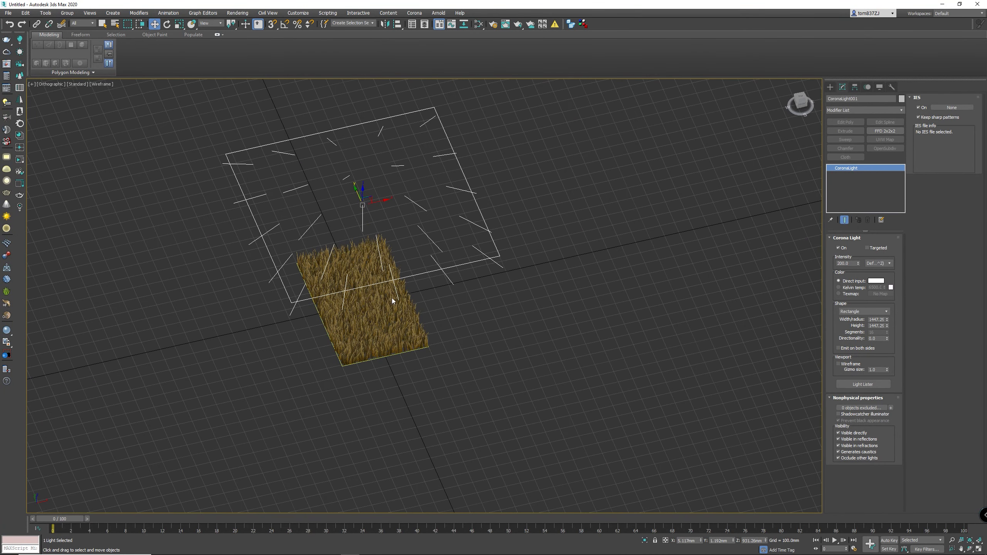
Create a targeted Physical camera in the top view, looking lengthwise across the rug with its target beyond the far edge.
key("t")
key("z")
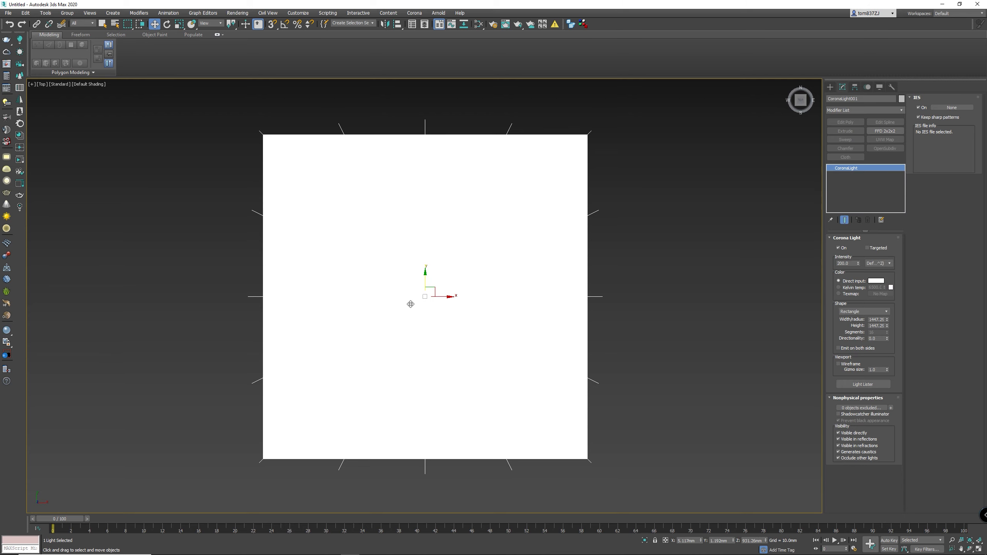
key("F3")
scroll(389, 231, "down", 3)
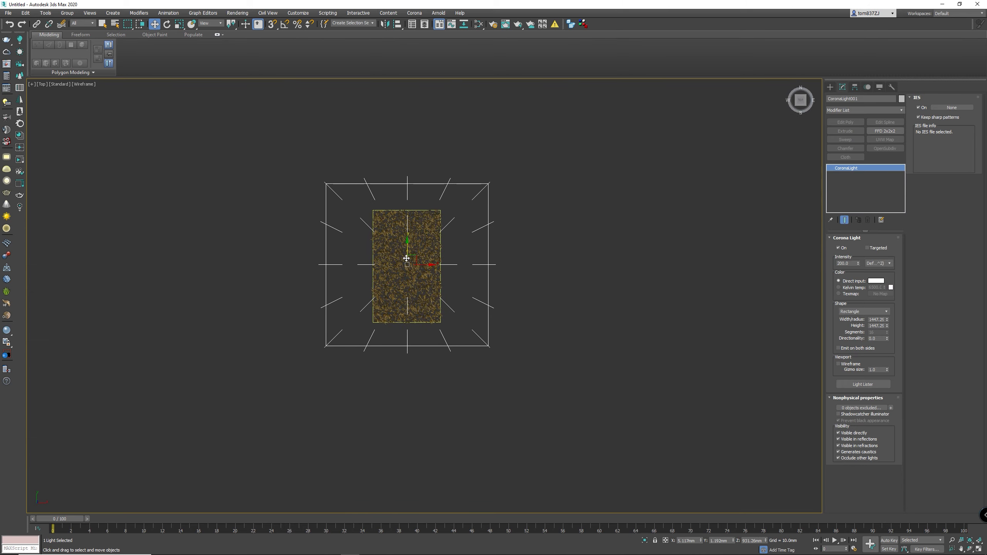
left_click(831, 87)
left_click(855, 98)
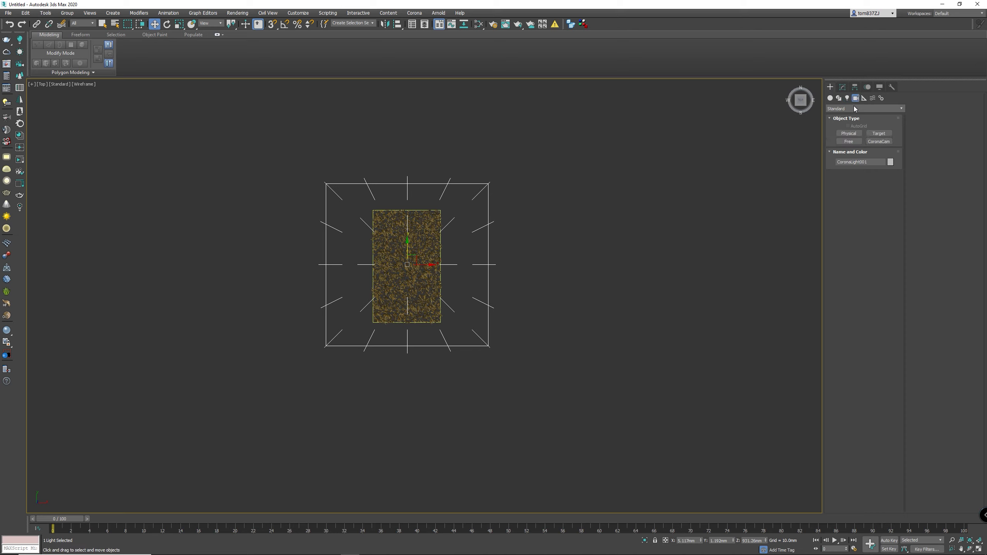
left_click(847, 133)
scroll(350, 350, "down", 3)
left_click_drag(362, 448, 364, 132)
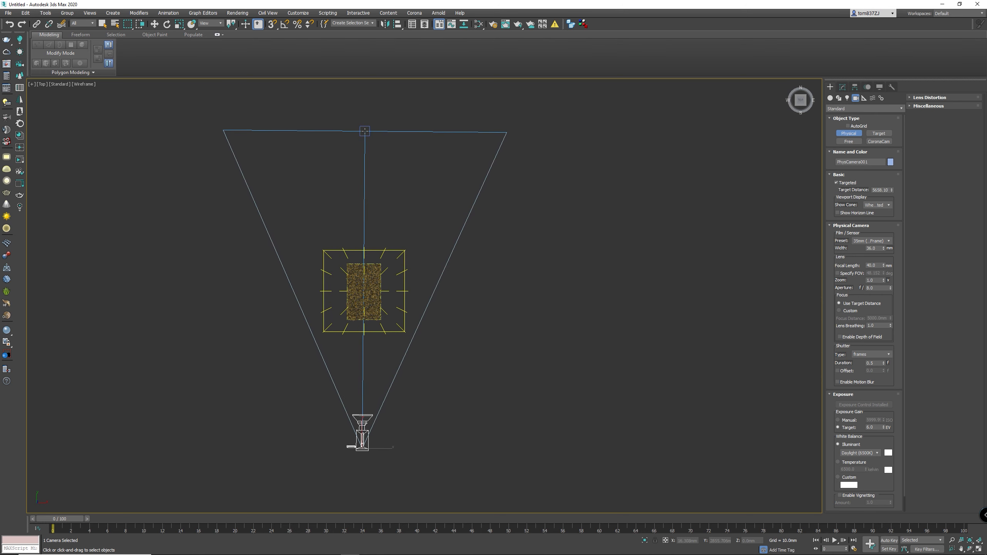
Switch to the four-viewport layout and display the physical camera's view in the shaded perspective viewport.
key("w")
middle_click_drag(364, 394, 372, 393, "alt")
key("t")
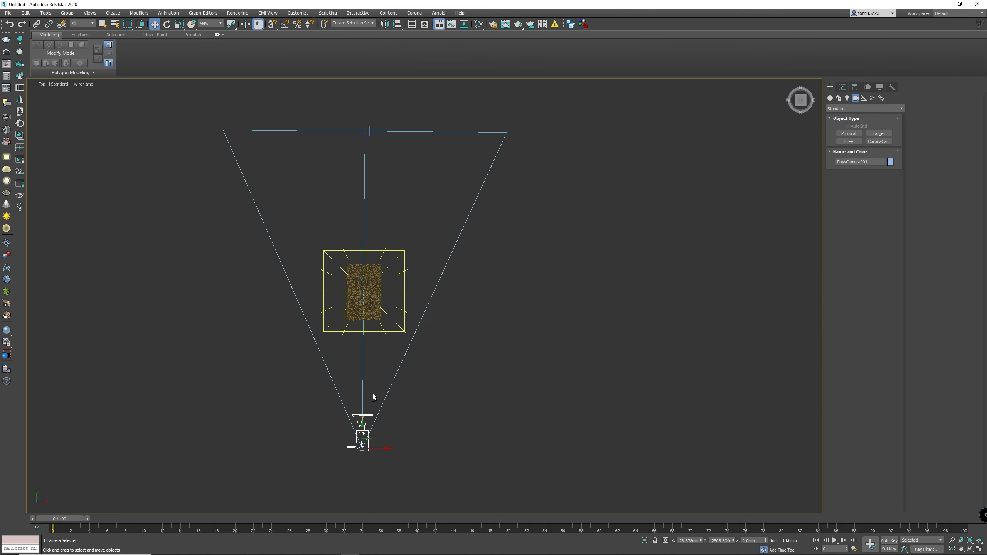
key("alt+w")
right_click(490, 368)
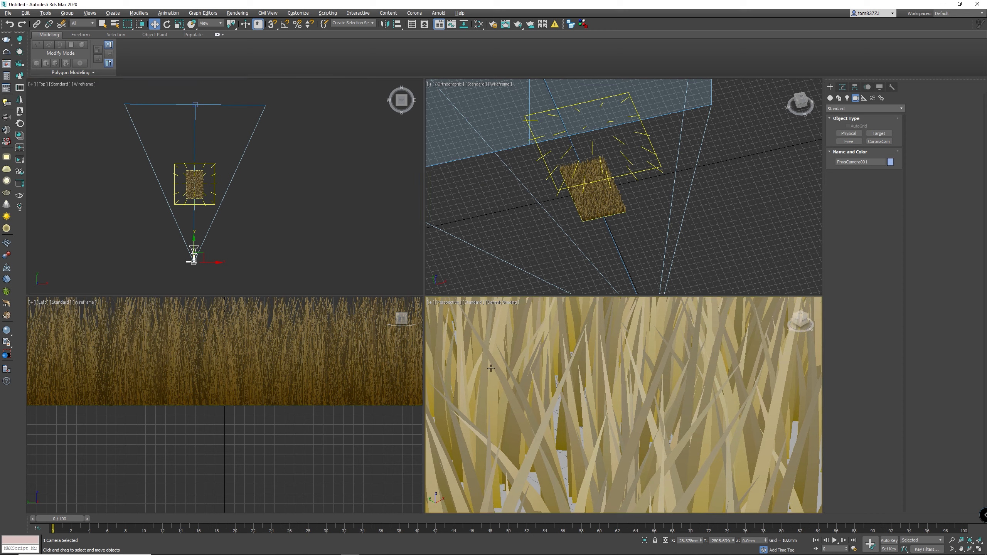
key("c")
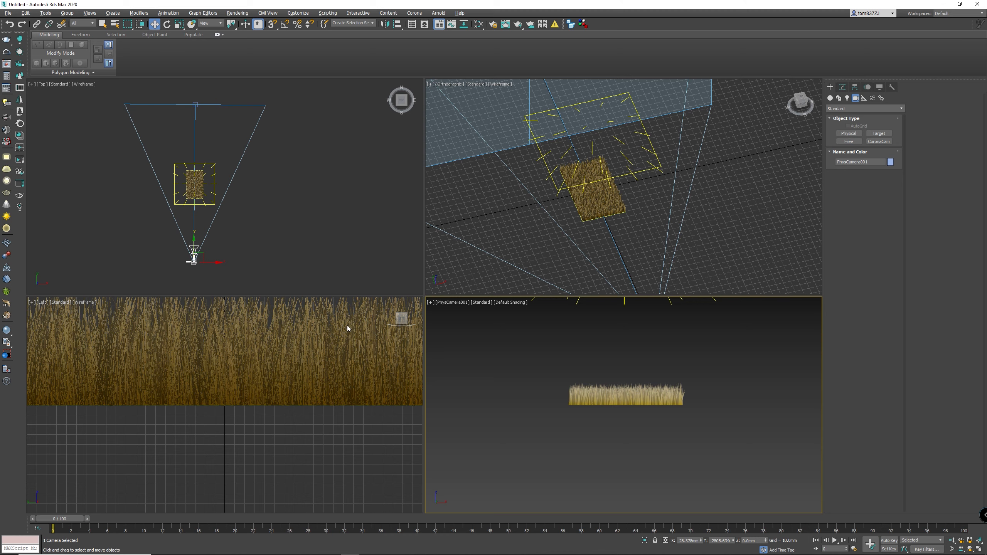
Raise the camera about 532 mm in the front view so it looks down on the rug.
right_click(246, 223)
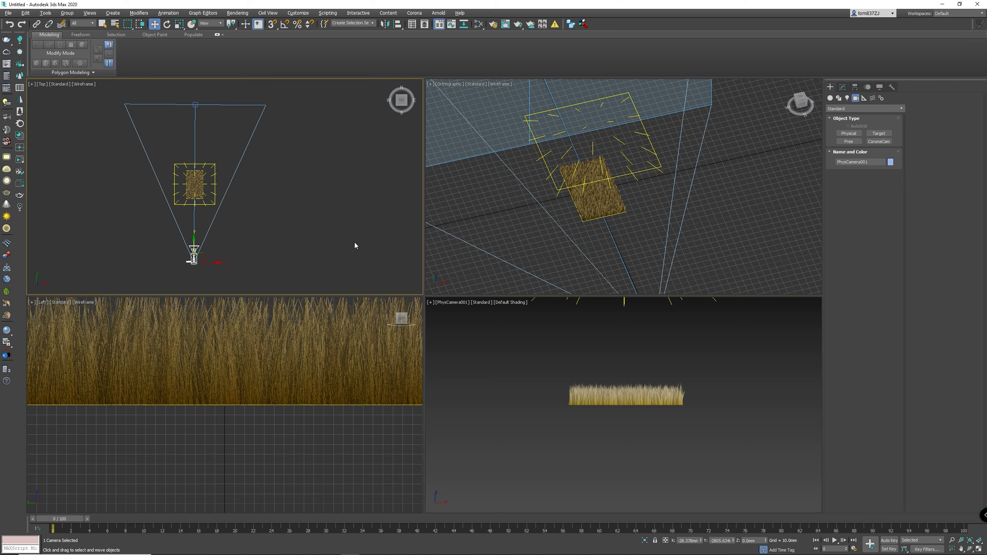
key("f")
scroll(274, 214, "down", 3)
scroll(229, 195, "up", 6)
middle_click_drag(198, 148, 264, 228)
left_click_drag(257, 196, 256, 156)
right_click(256, 156)
key("Escape")
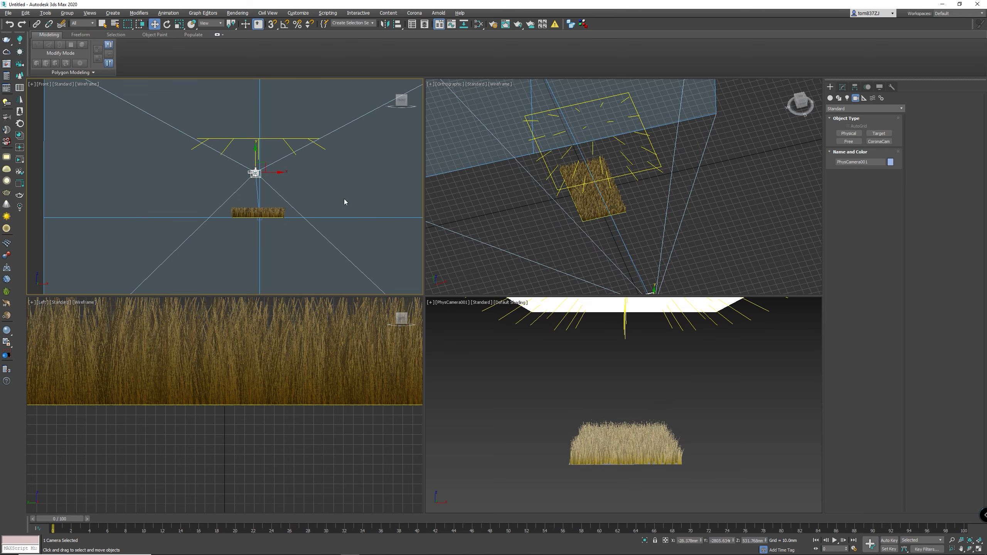
Move the camera sideways along X in the top view so it faces the rug at an angle.
key("t")
middle_click_drag(217, 262, 241, 193)
scroll(241, 192, "up", 6)
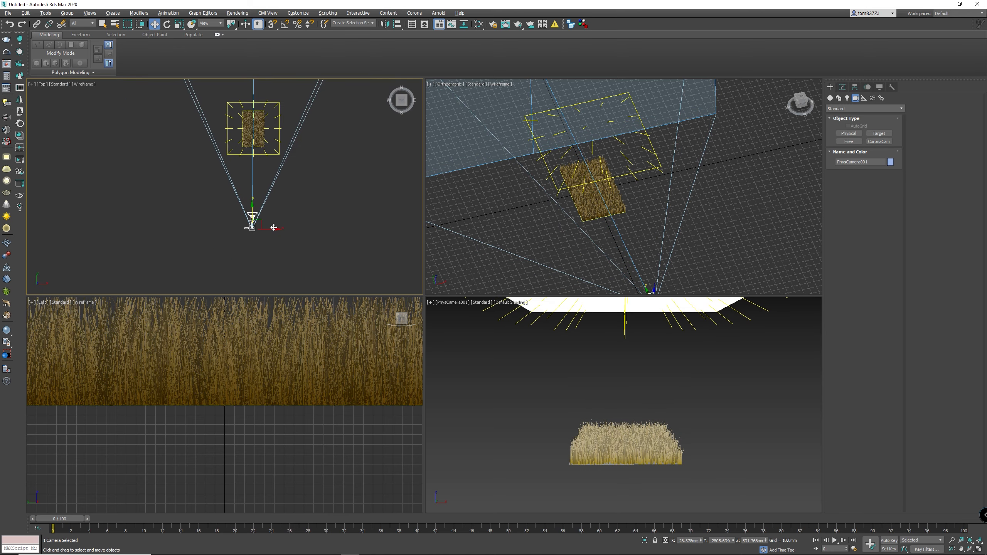
left_click_drag(269, 229, 227, 230)
middle_click_drag(238, 216, 239, 307)
left_click(255, 119)
left_click_drag(256, 115, 291, 152)
key("ctrl+z")
Move the camera target diagonally in the top view so the line of sight crosses the rug's centre.
scroll(299, 144, "down", 3)
left_click(322, 204)
left_click(277, 131)
left_click_drag(284, 119, 299, 137)
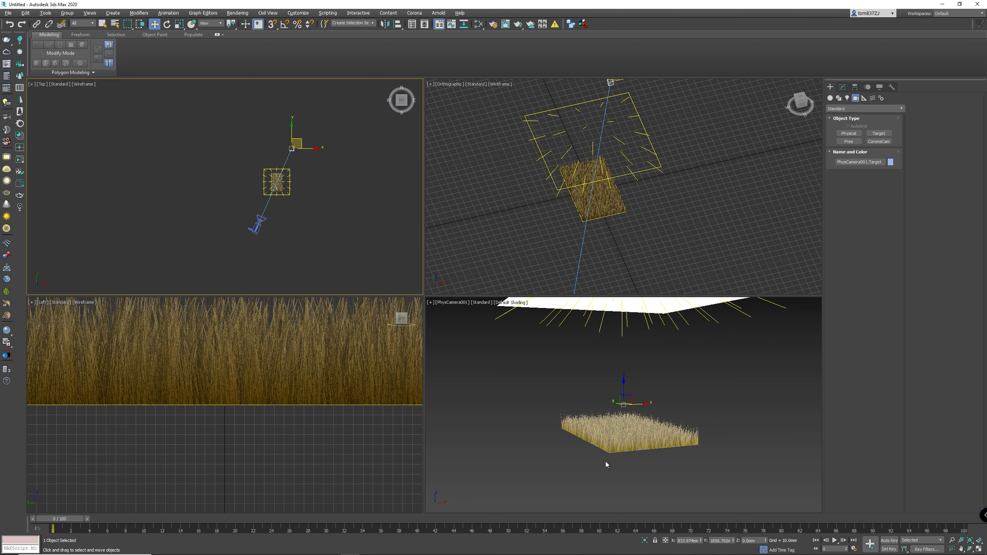
Lower the camera target about 452 mm below the ground plane to tilt the camera down.
right_click(609, 239)
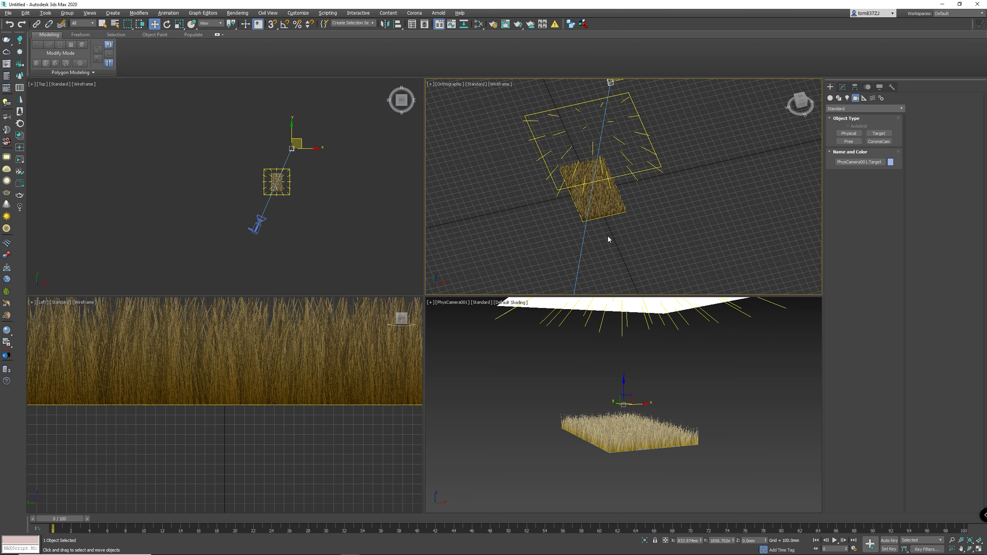
middle_click_drag(569, 179, 573, 232, "alt")
left_click_drag(582, 188, 583, 222)
Move the camera closer to the rug so the rug fills most of the camera view.
middle_click_drag(727, 231, 512, 241)
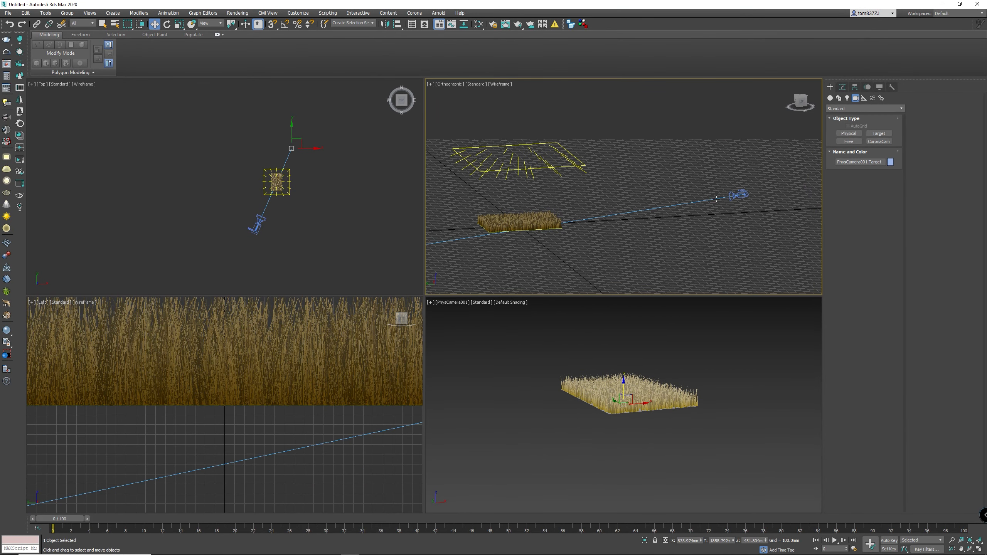
left_click(748, 197)
left_click_drag(261, 220, 268, 207)
left_click_drag(275, 201, 276, 201)
Select the rug and show the Material Parameters of its Hair and Fur modifier, collapsing General Parameters and Styling.
left_click(567, 408)
left_click(843, 87)
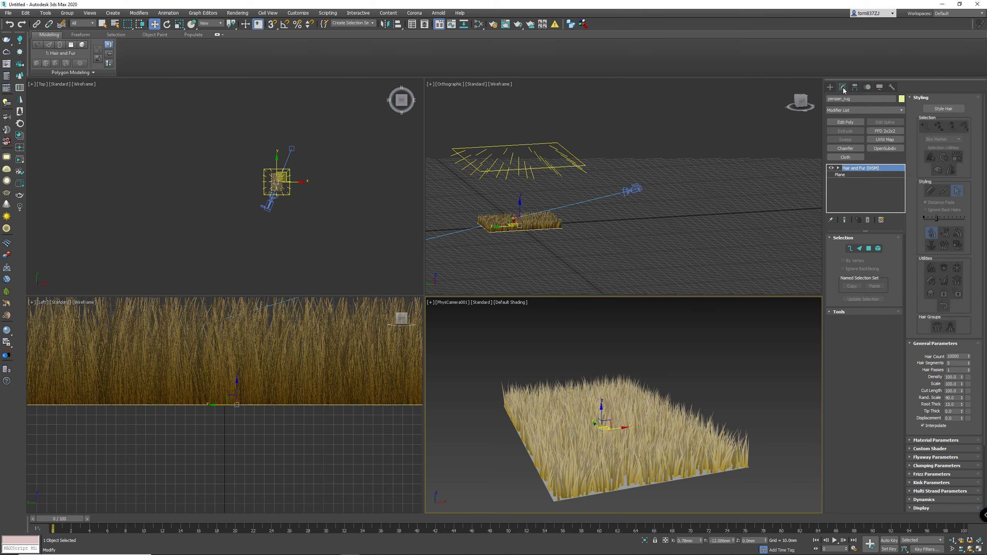
left_click(936, 344)
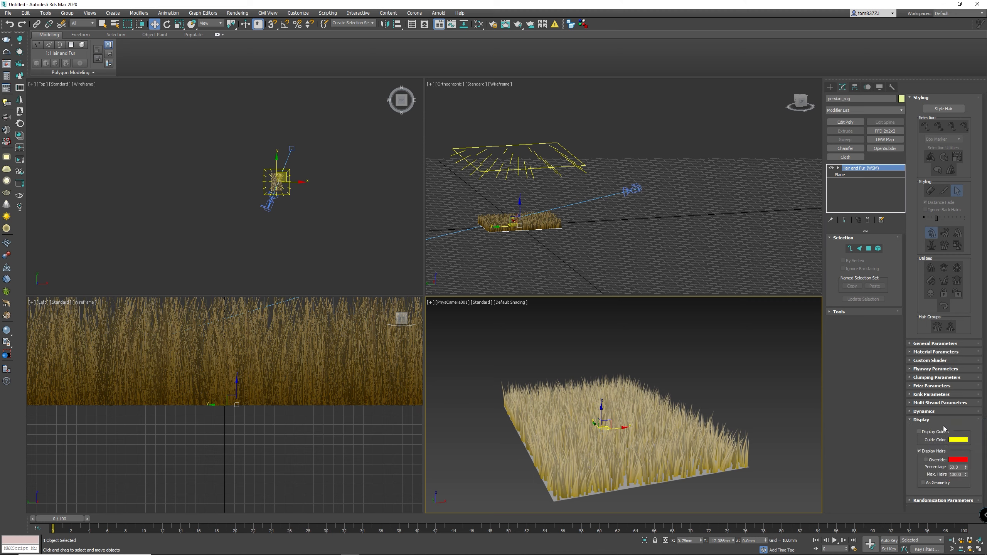
left_click(921, 97)
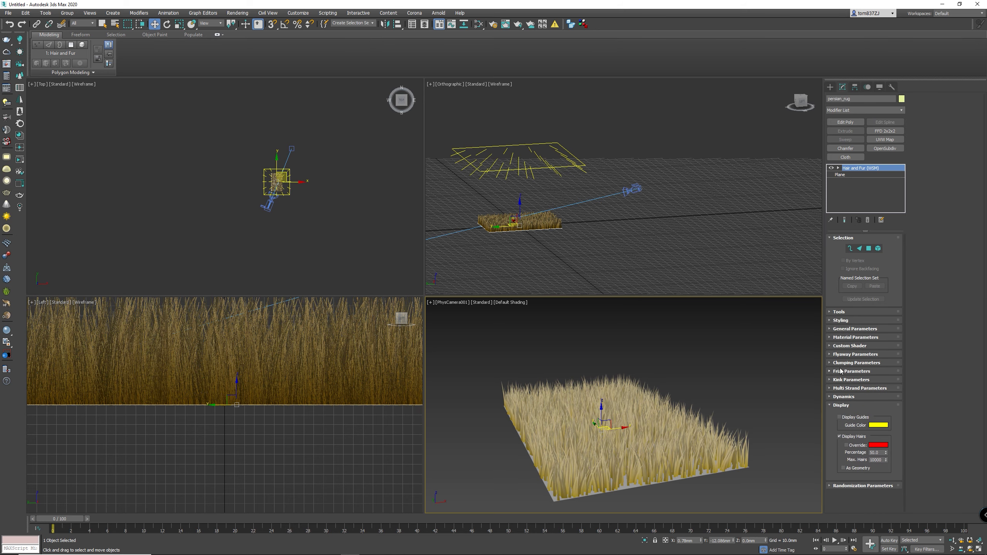
left_click(851, 337)
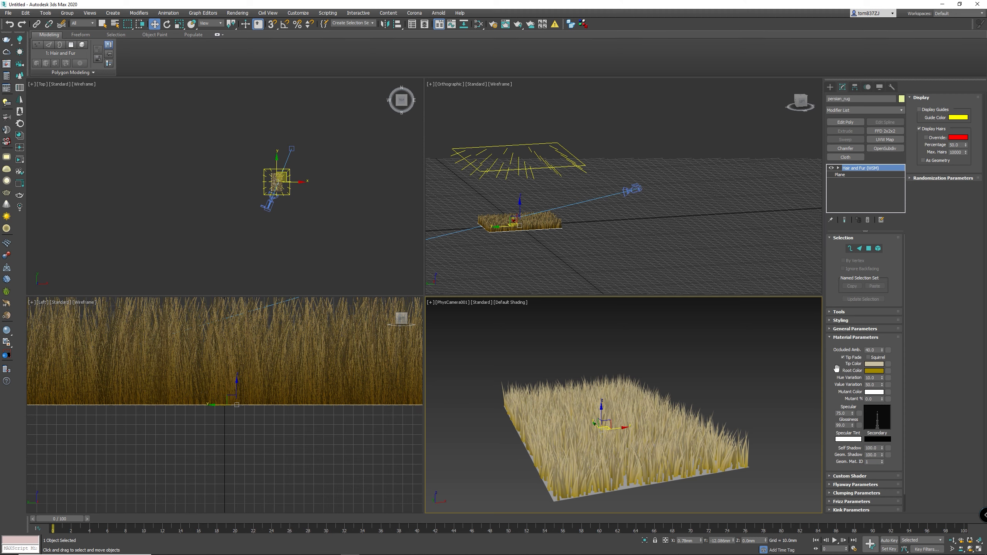
Assign the persian_rug_kashgai bitmap from the material editor to the hair's Tip Color and Root Color map slots.
key("m")
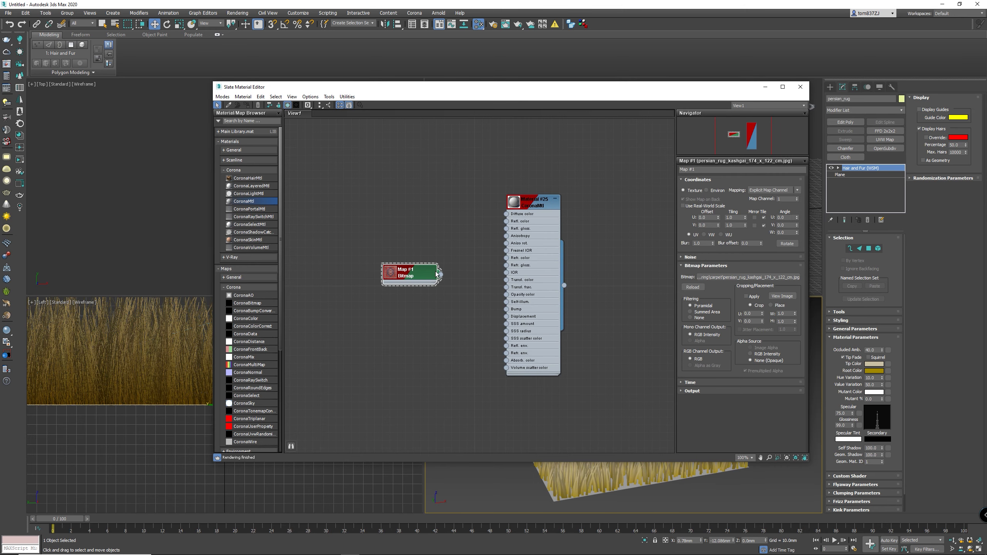
left_click_drag(439, 275, 886, 359)
left_click_drag(440, 275, 889, 364)
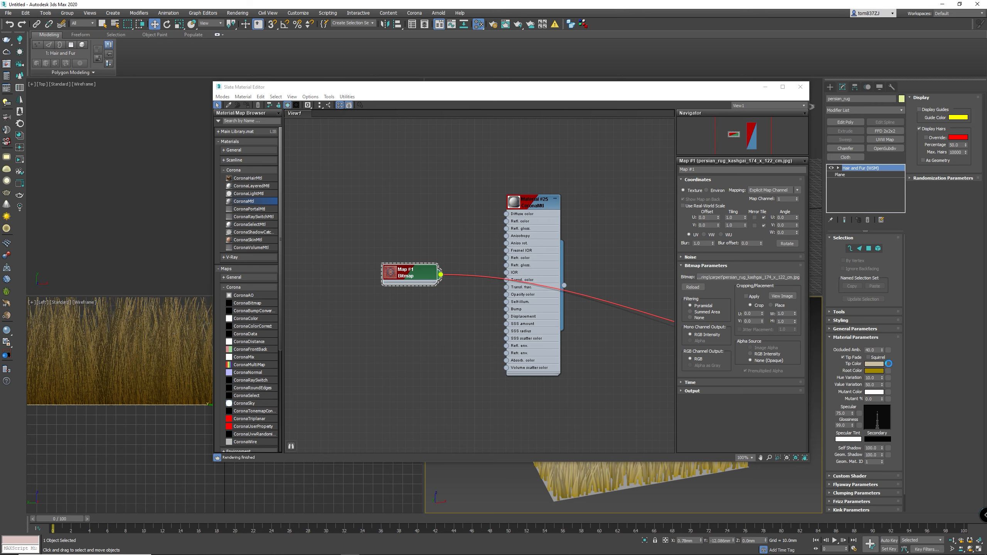
left_click(477, 303)
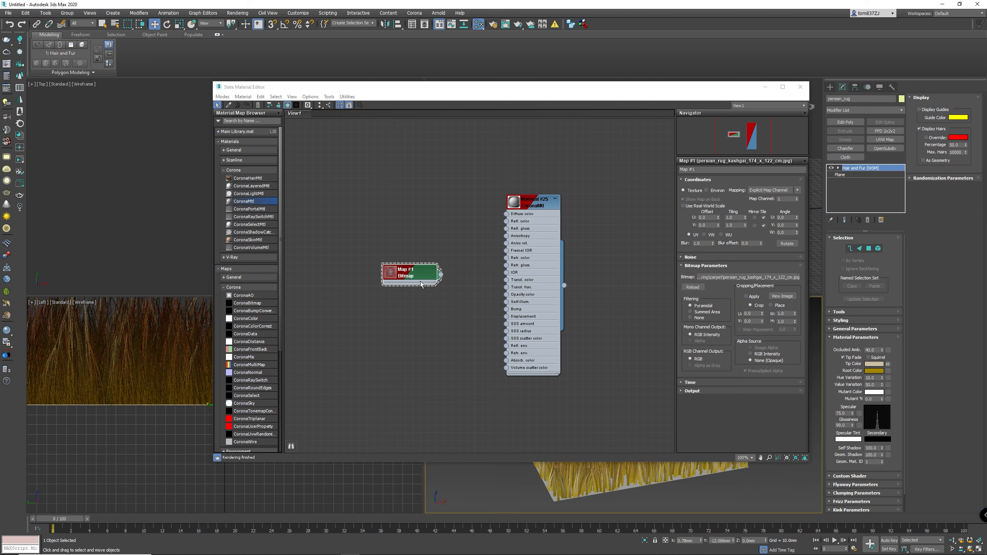
left_click_drag(668, 330, 888, 371)
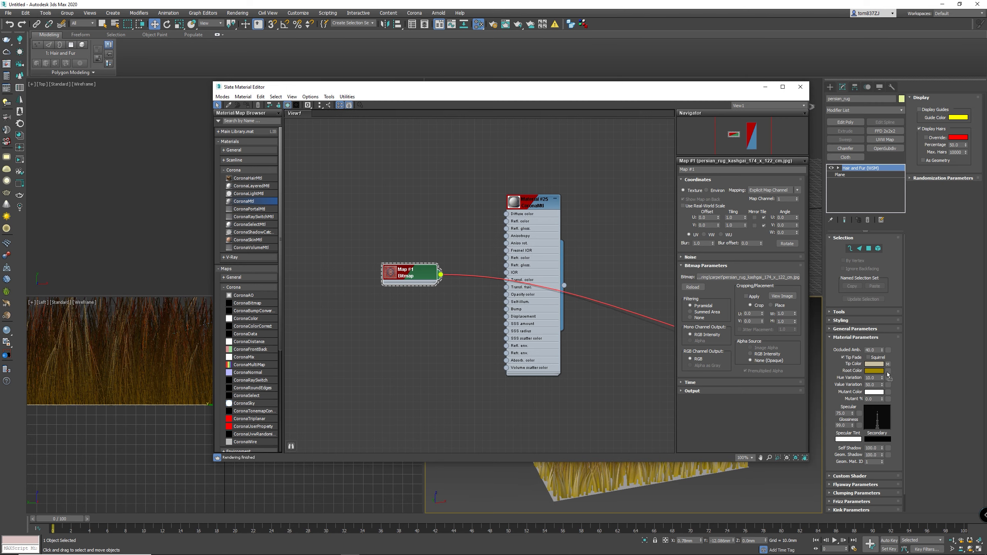
left_click(476, 304)
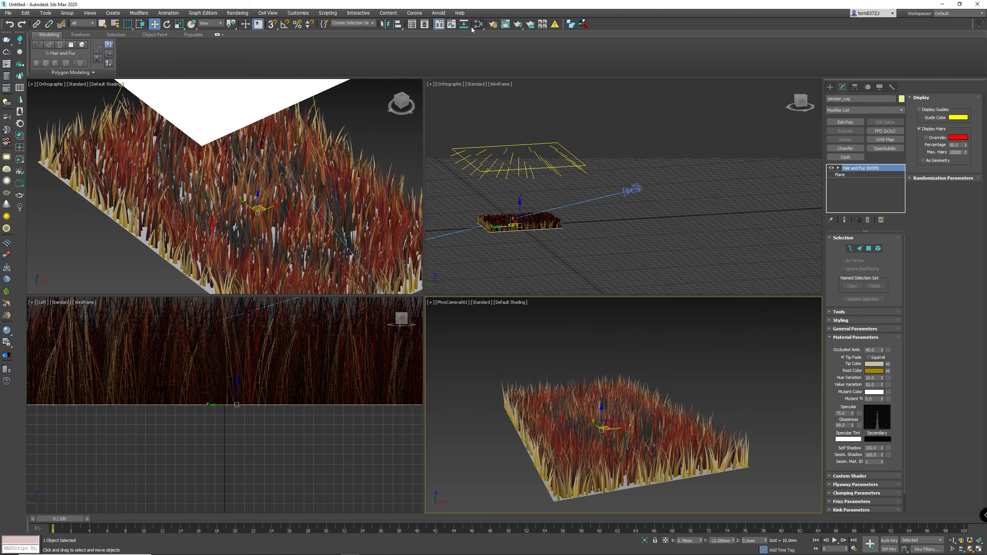
Open the Corona render setup's scene settings and start an interactive render of the camera view.
left_click(493, 24)
left_click_drag(710, 129, 261, 103)
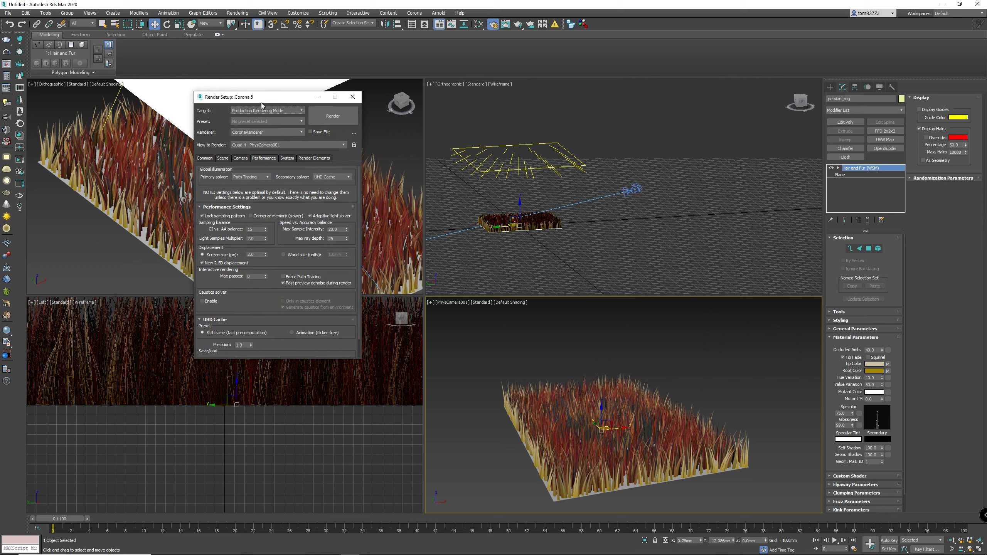
left_click(223, 158)
left_click(314, 181)
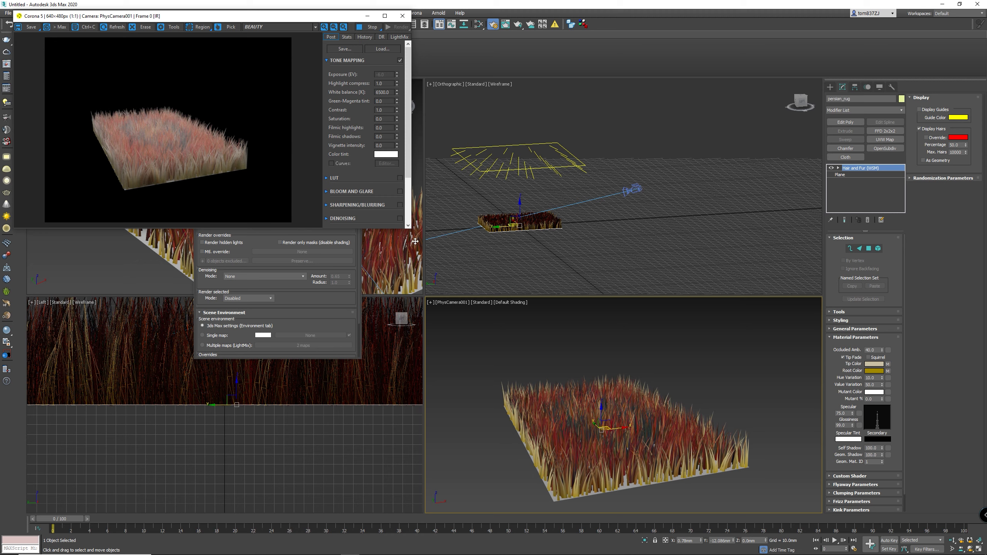
Show the persian_rug_kashgai bitmap's cropping image and arrange the Slate Material Editor so the image and hair colour settings are both accessible.
left_click(480, 26)
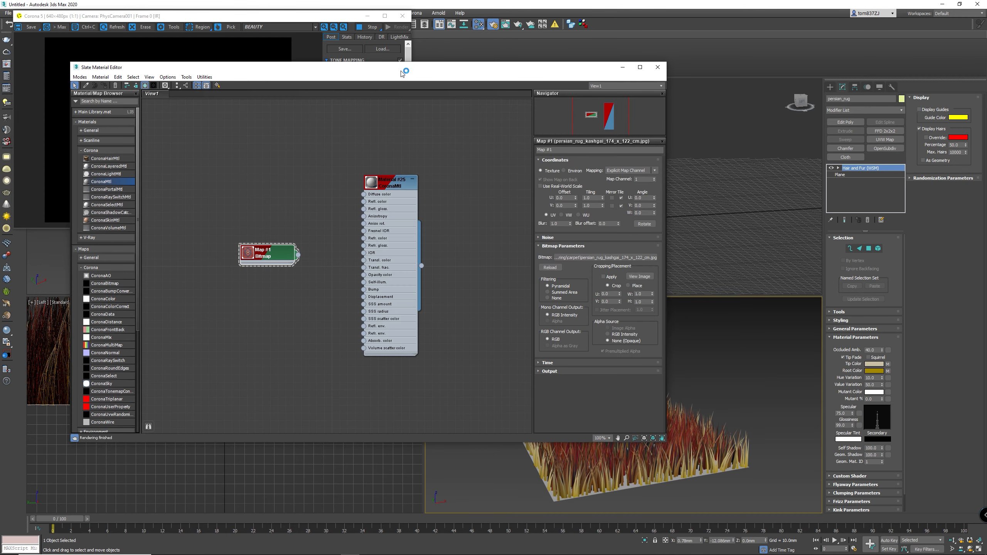
left_click_drag(403, 74, 670, 79)
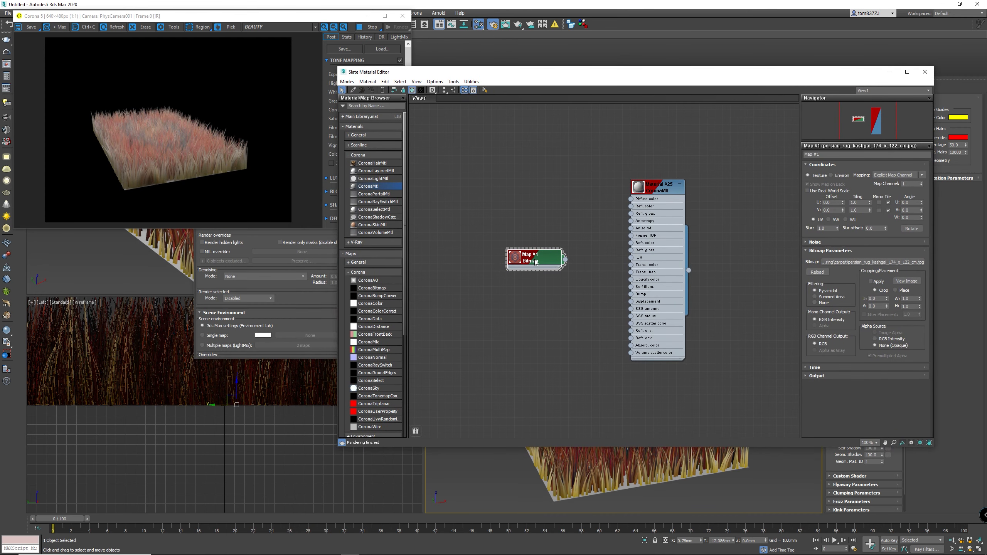
left_click(907, 281)
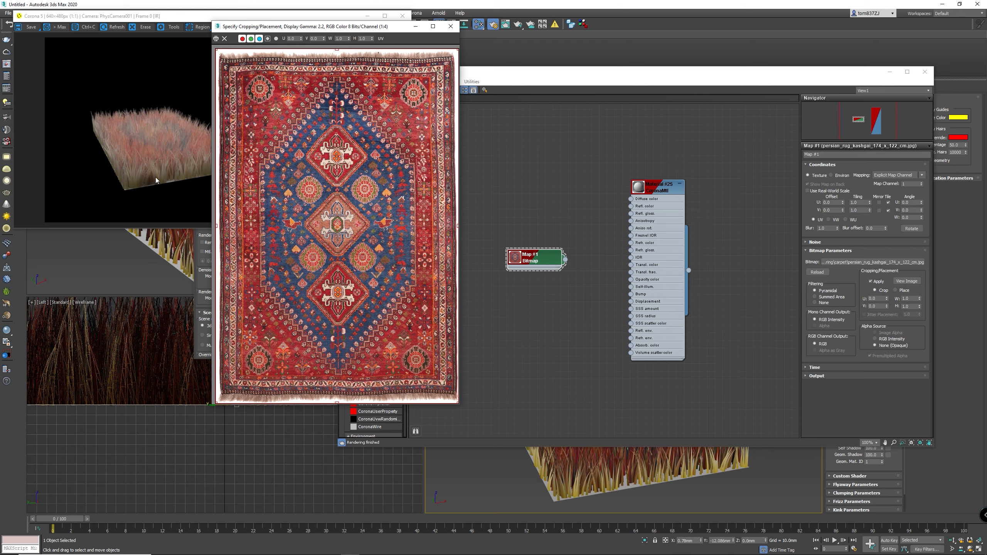
left_click_drag(753, 75, 445, 323)
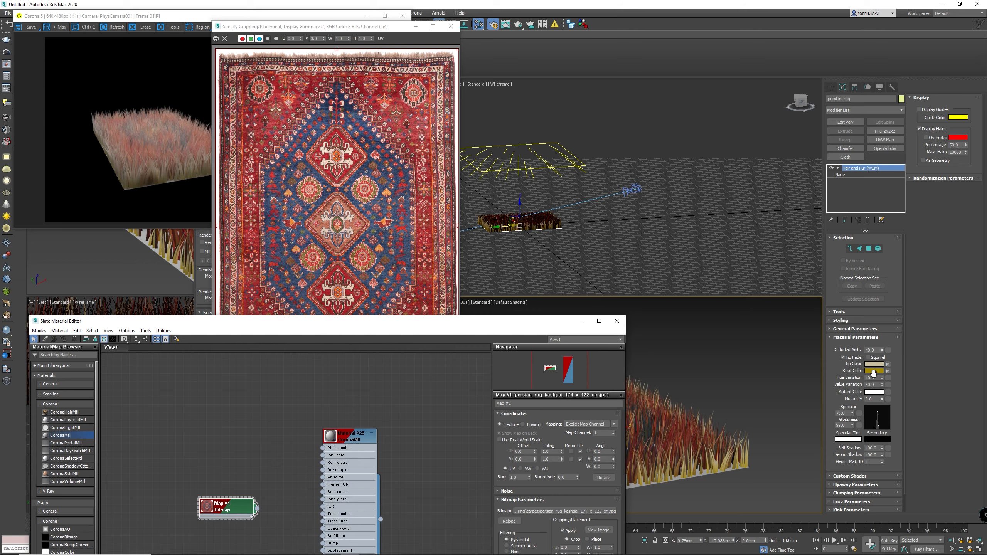
left_click(304, 31)
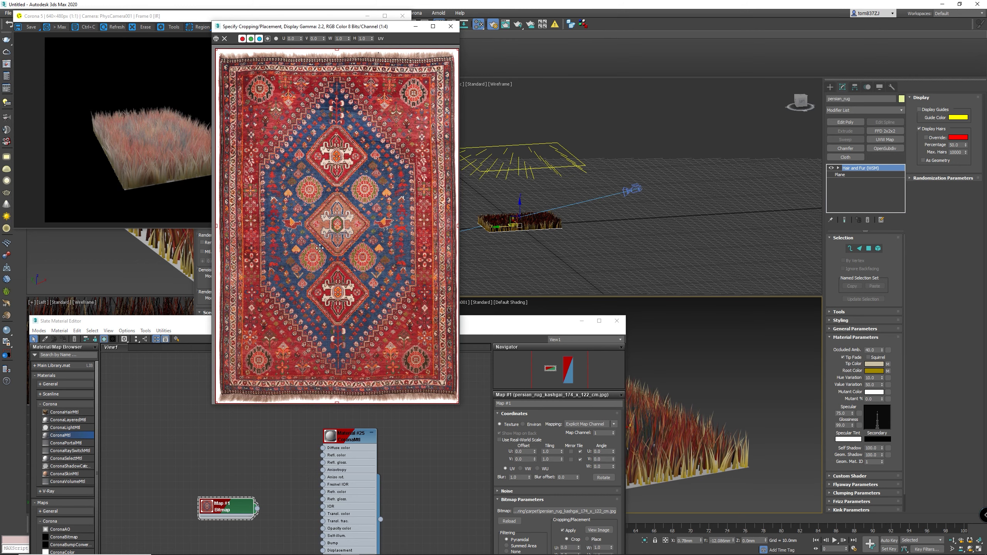
Set the hair's Tip Color to white with value 255 and saturation 0, and copy it to Root Color.
left_click(876, 370)
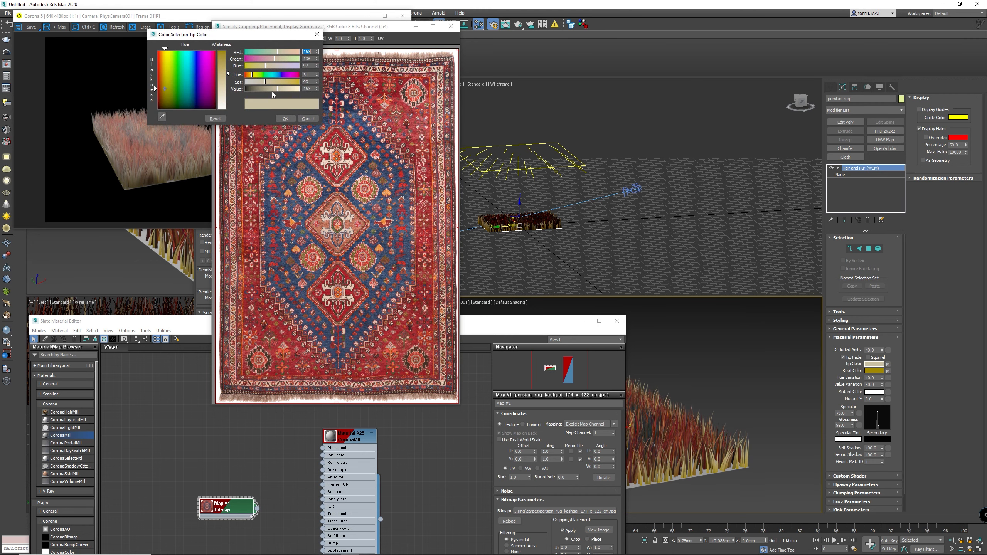
double_click(312, 88)
type("255")
key("Return")
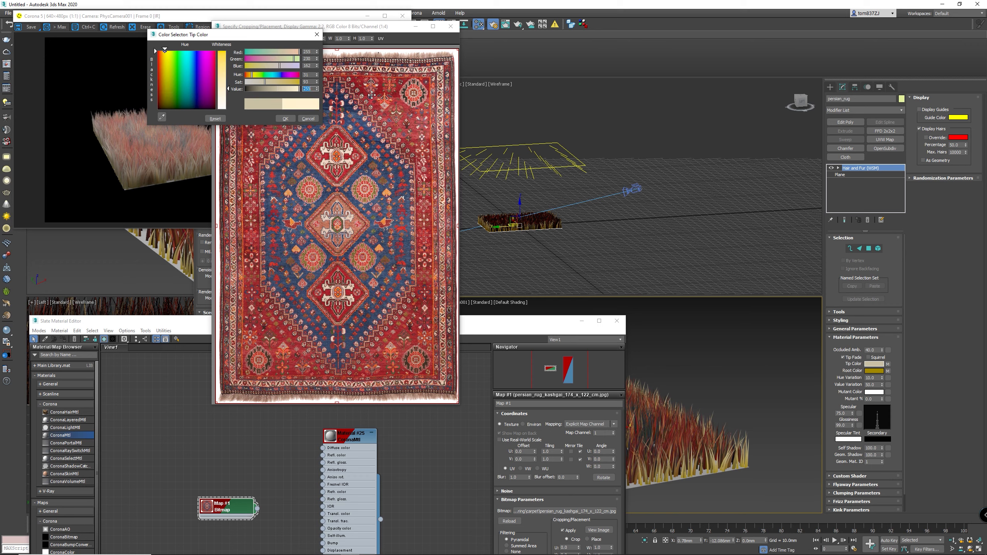
double_click(305, 82)
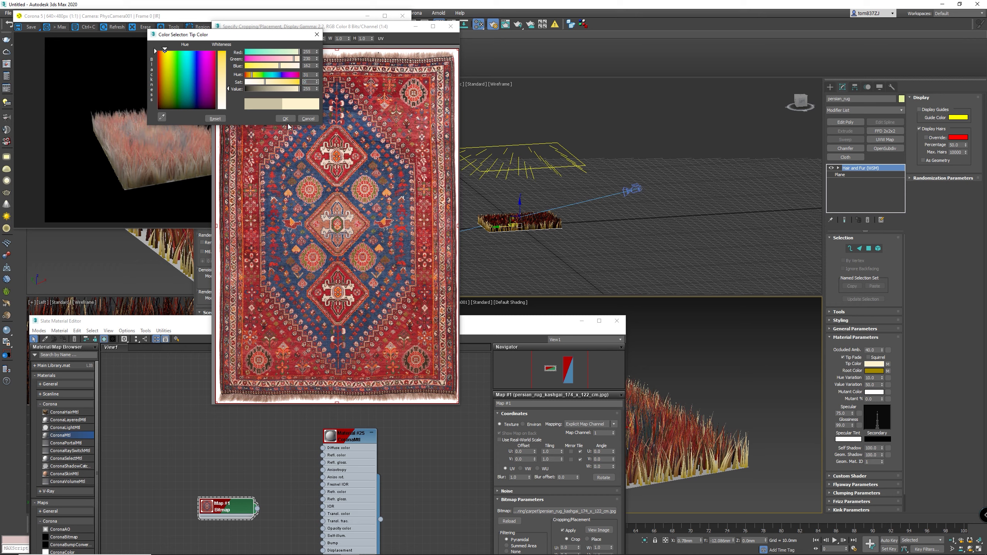
type("0")
key("Return")
key("Tab")
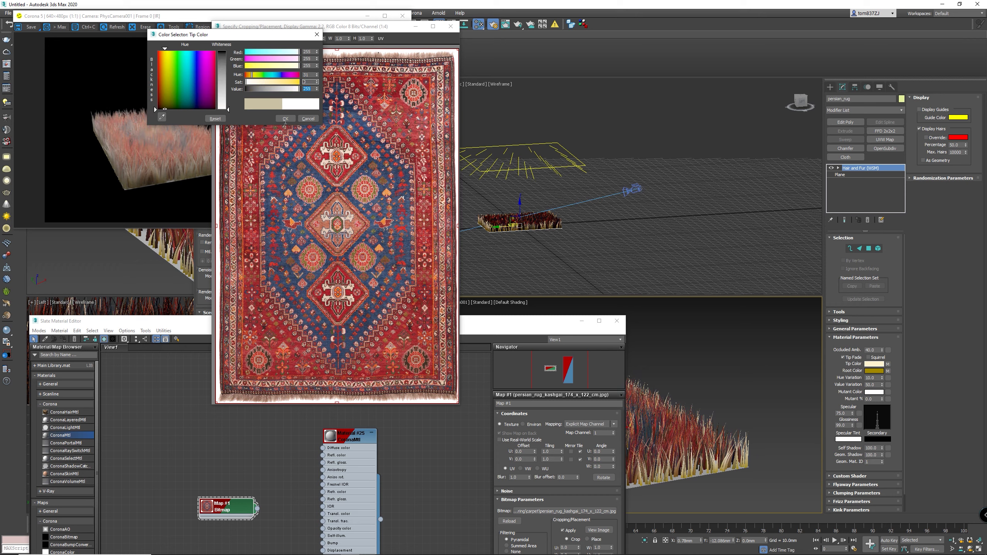
left_click(286, 118)
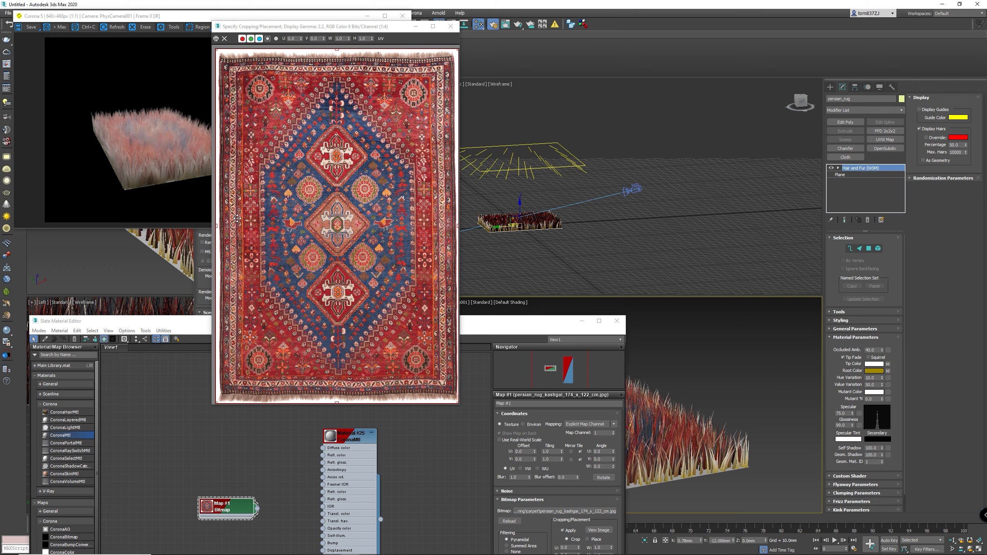
left_click_drag(873, 364, 869, 374)
left_click(460, 282)
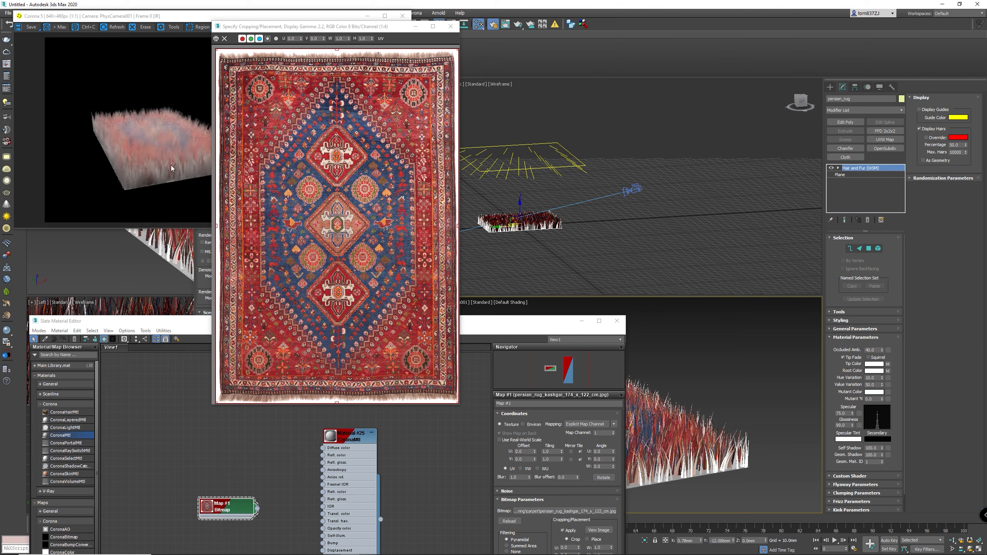
Set the hair's Tip Color to black with value 0 and copy it to Root Color.
left_click(879, 366)
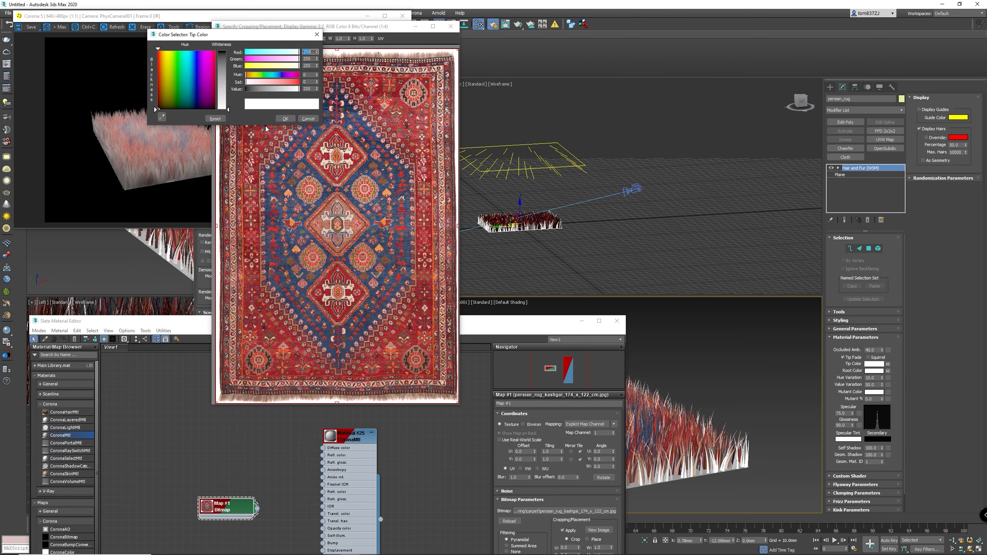
left_click_drag(311, 89, 279, 85)
type("0")
key("Return")
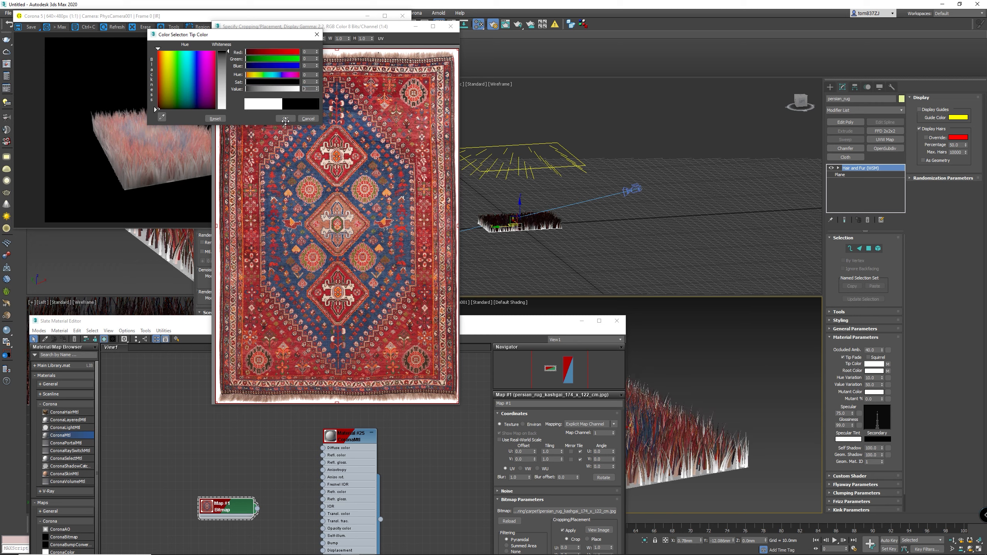
left_click(285, 119)
left_click_drag(878, 365, 874, 372)
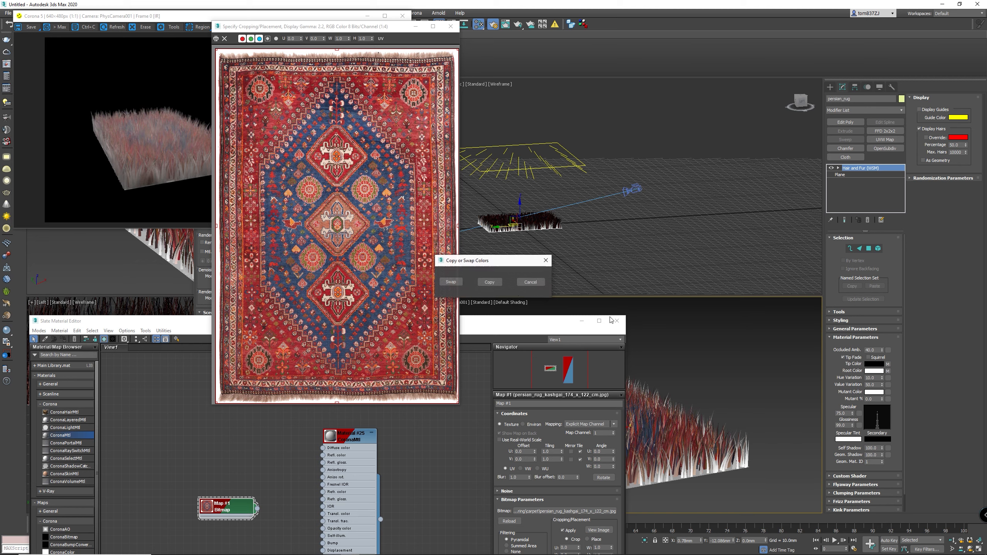
left_click(486, 282)
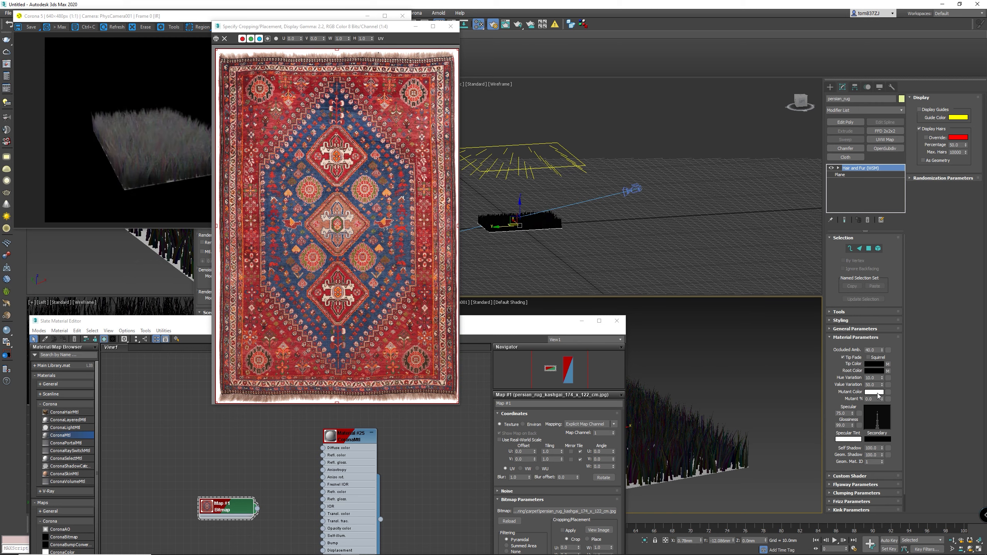
Swap the hair's Root Color with the white Mutant Color and copy the white Root Color to Tip Color.
left_click_drag(874, 370, 874, 364)
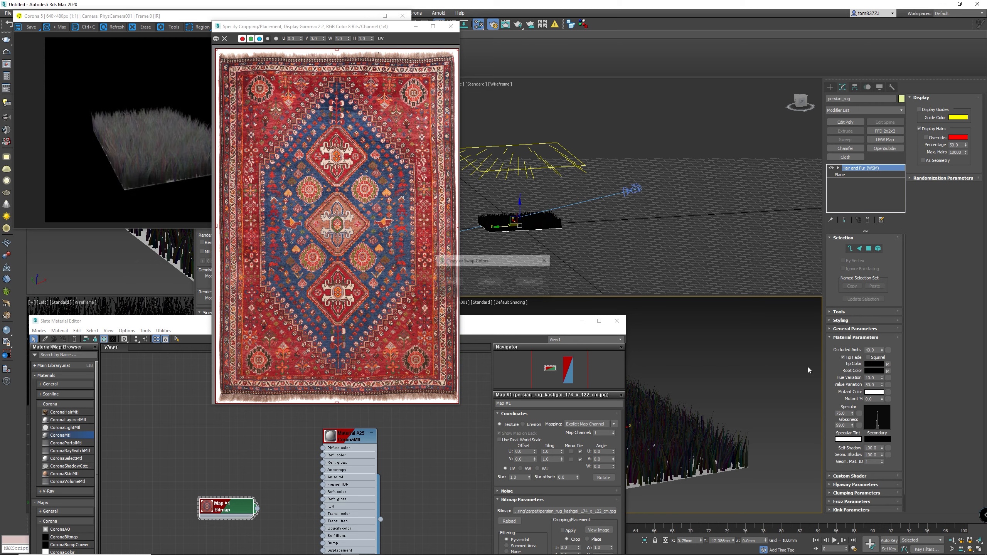
left_click(452, 280)
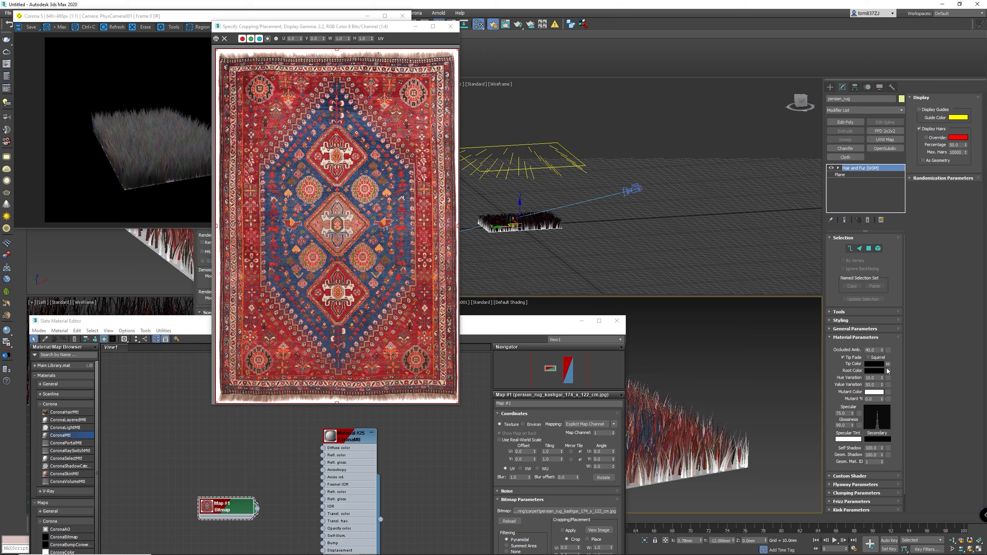
left_click(875, 371)
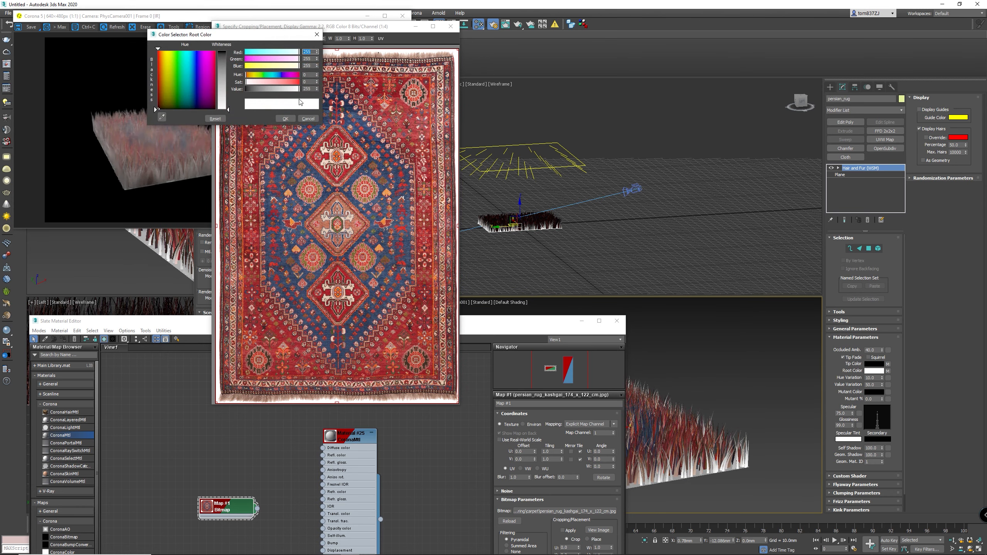
left_click(311, 120)
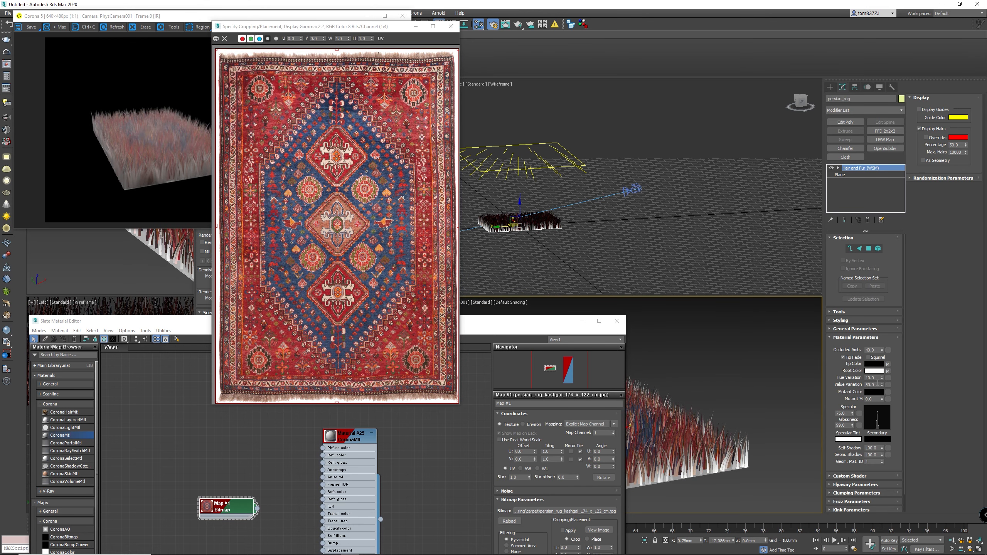
left_click_drag(877, 372, 875, 365)
left_click(490, 283)
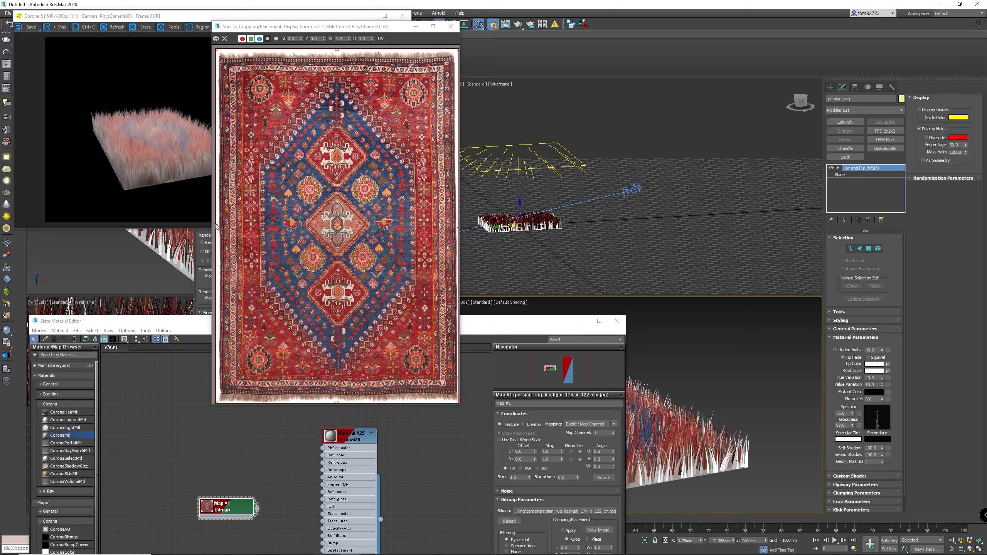
Crop the bitmap to the rug's edges at about U 0.022, V 0.033, W 0.962, H 0.938, and apply the cropping.
left_click_drag(216, 225, 221, 227)
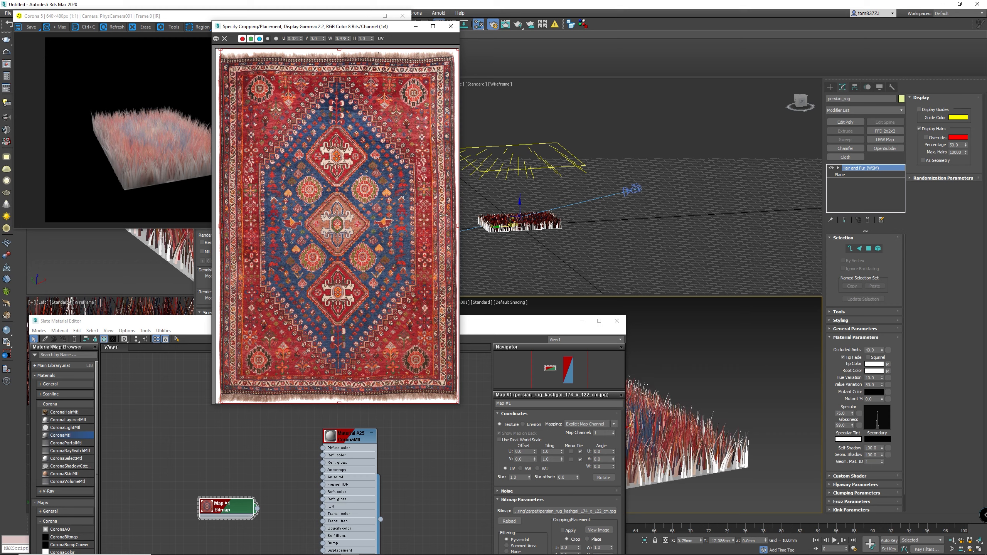
left_click_drag(457, 225, 455, 225)
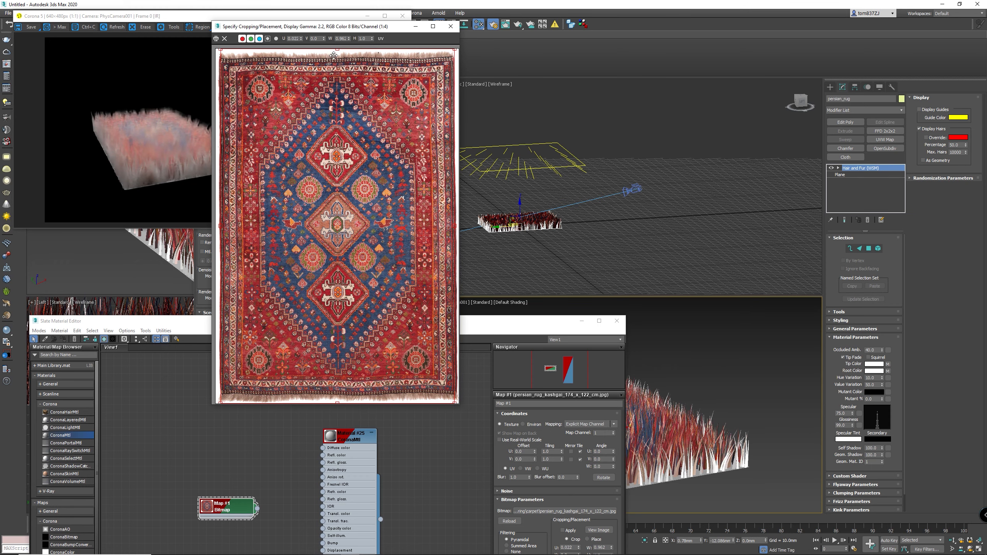
left_click_drag(337, 51, 339, 60)
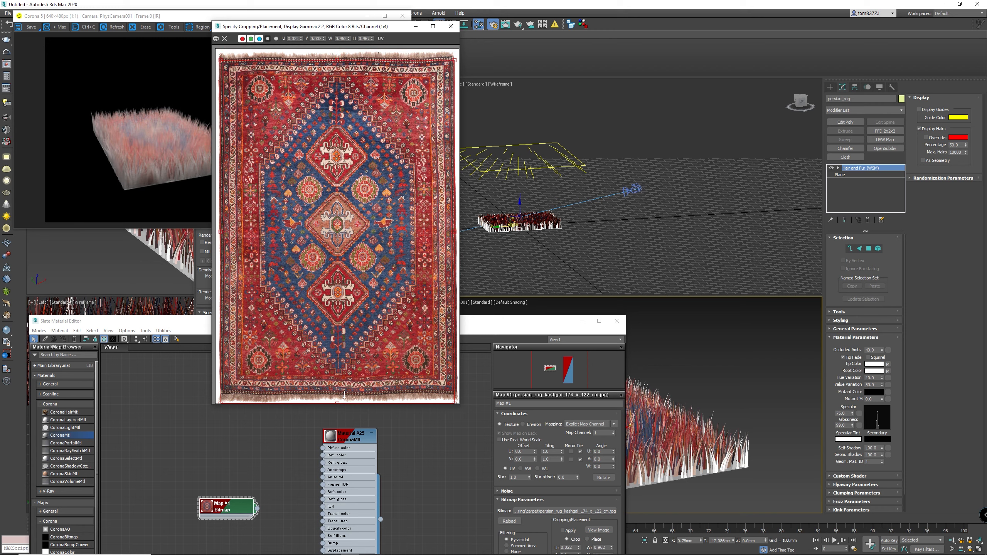
left_click_drag(338, 402, 339, 394)
left_click(451, 27)
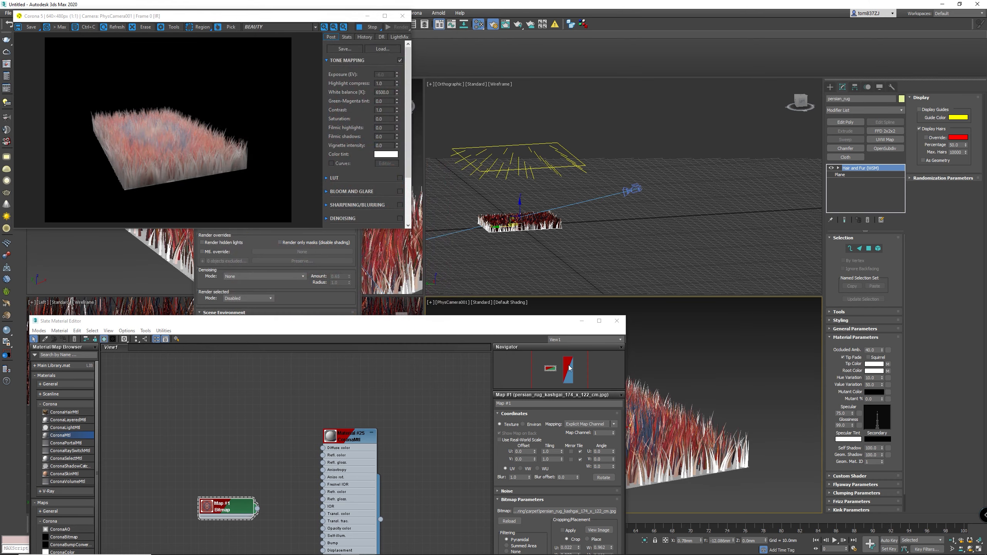
left_click_drag(492, 322, 557, 167)
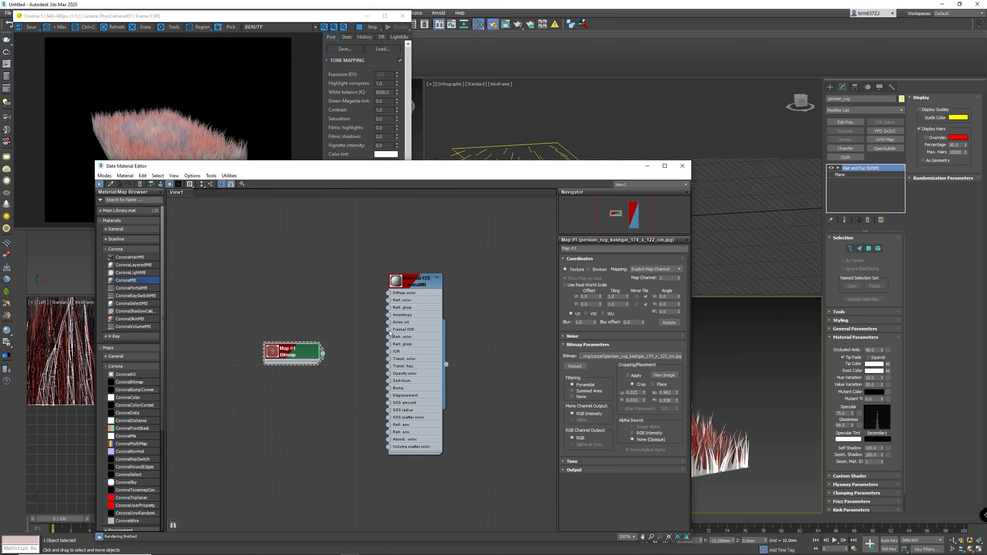
left_click(629, 375)
left_click_drag(345, 174, 303, 244)
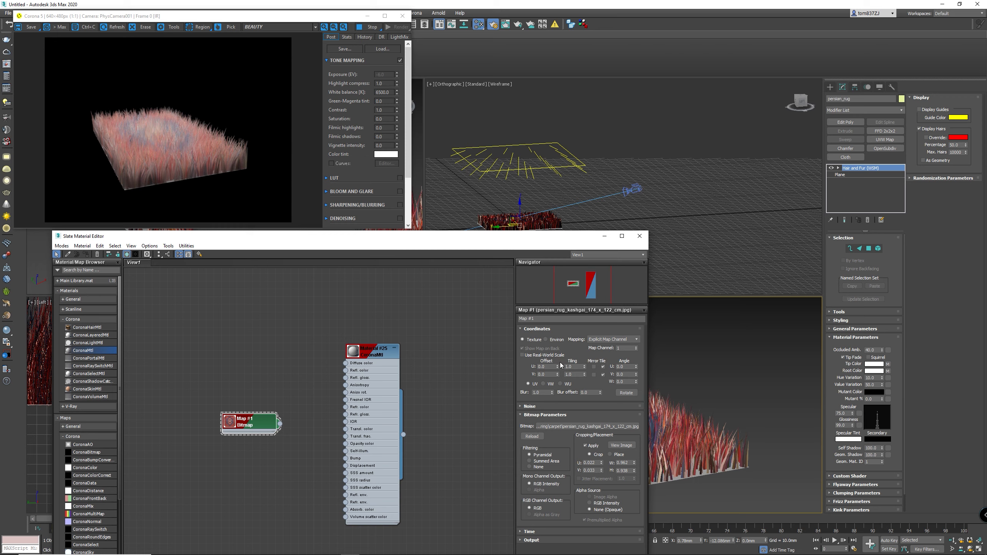
Enable the color map in the rug bitmap's Output settings, keeping the interactive render in view.
left_click(575, 540)
left_click_drag(555, 239, 630, 80)
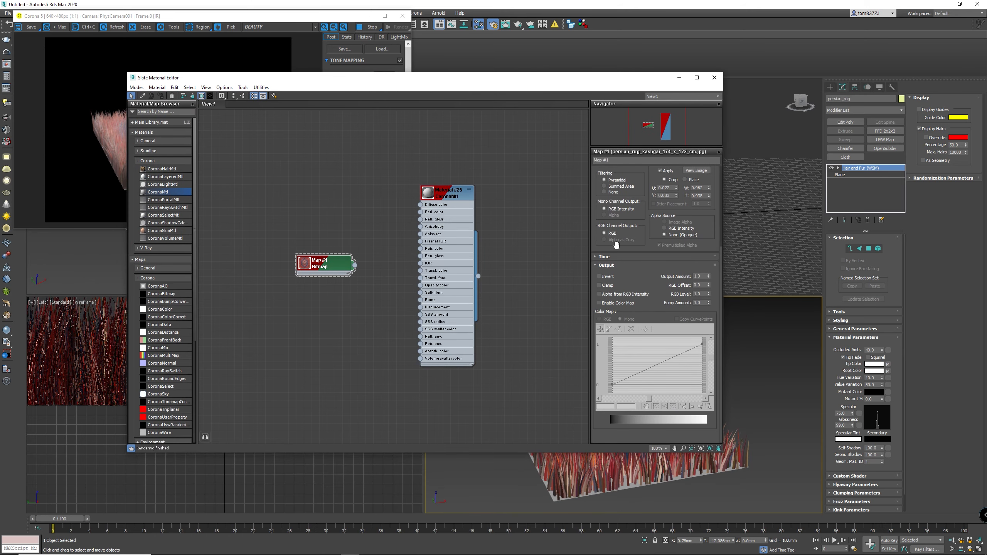
left_click(599, 303)
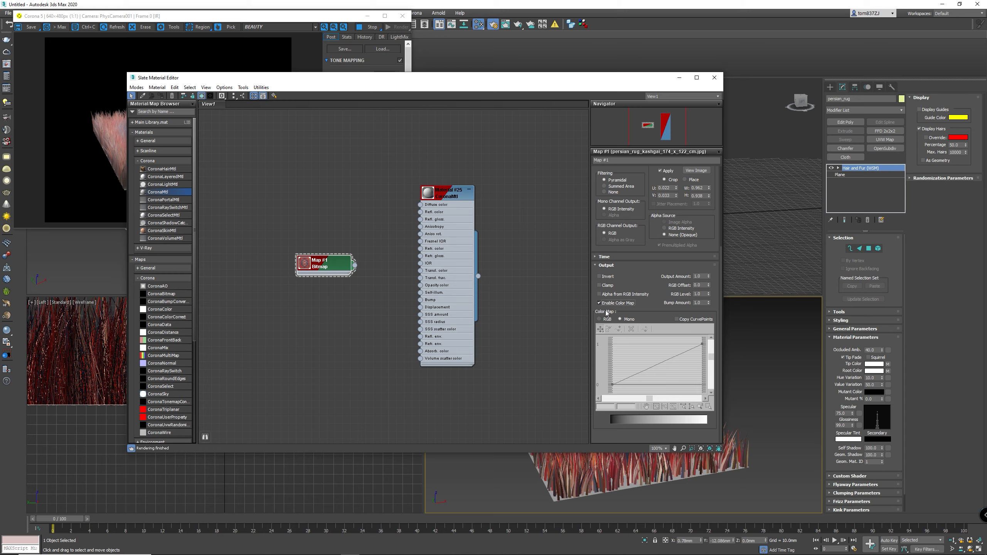
left_click_drag(570, 82, 786, 20)
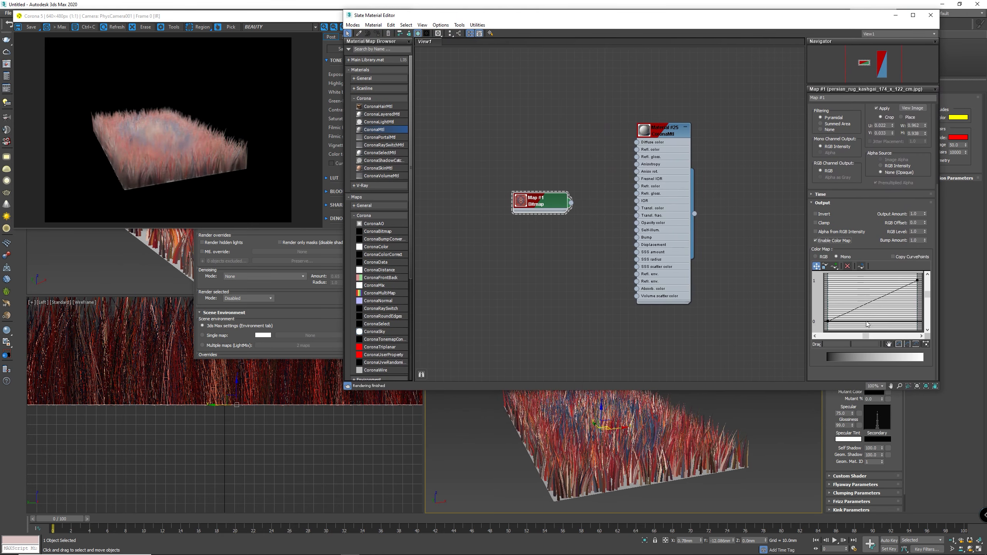
Add a point at about 0.39, 0.39 on the color map curve, make it Bezier-Smooth and align its handles with the diagonal.
left_click(834, 267)
left_click(863, 305)
right_click(869, 314)
right_click(864, 306)
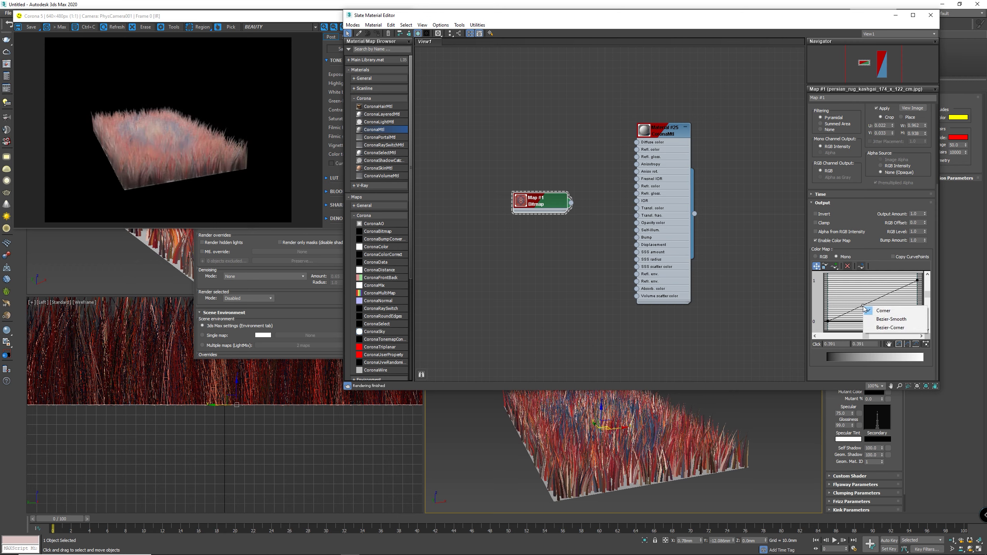
left_click(872, 319)
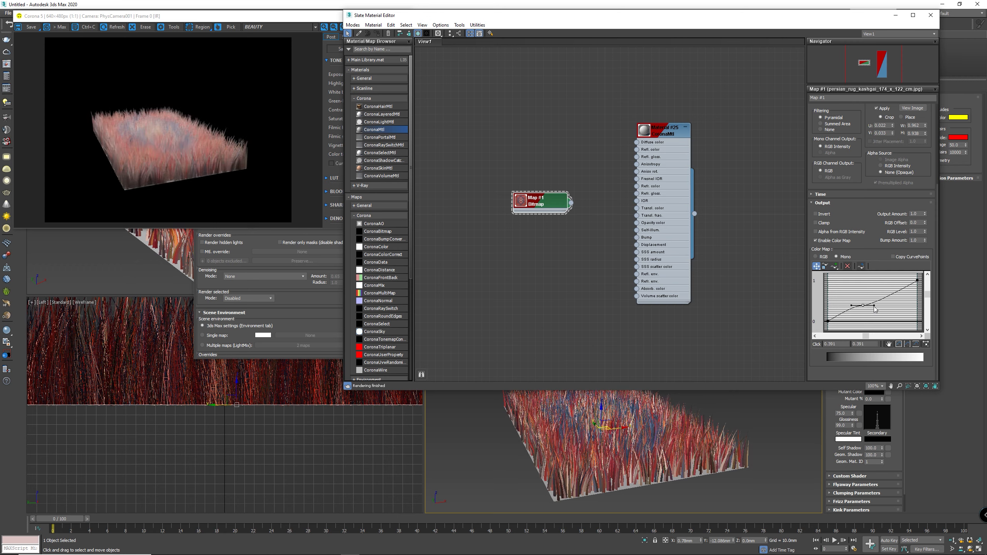
left_click_drag(874, 306, 881, 299)
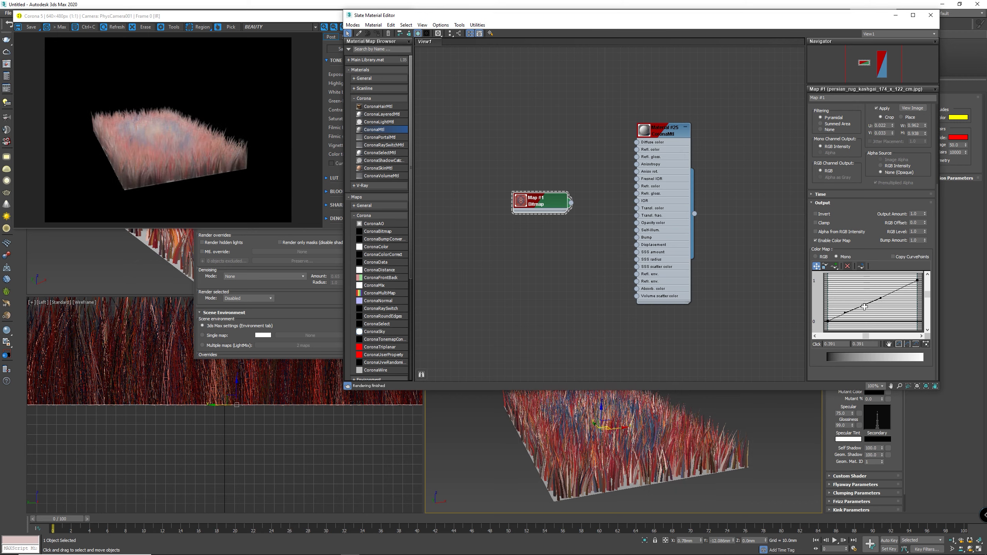
Darken the rug bitmap by lowering the color map's middle point to about 0.5, 0.29 and steepening its handle.
left_click_drag(863, 305, 869, 315)
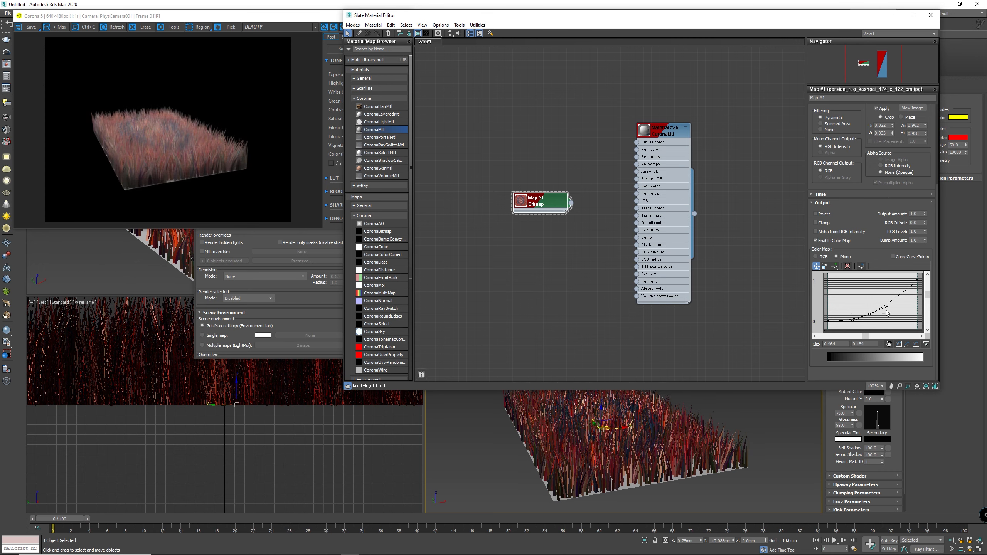
left_click_drag(888, 307, 891, 305)
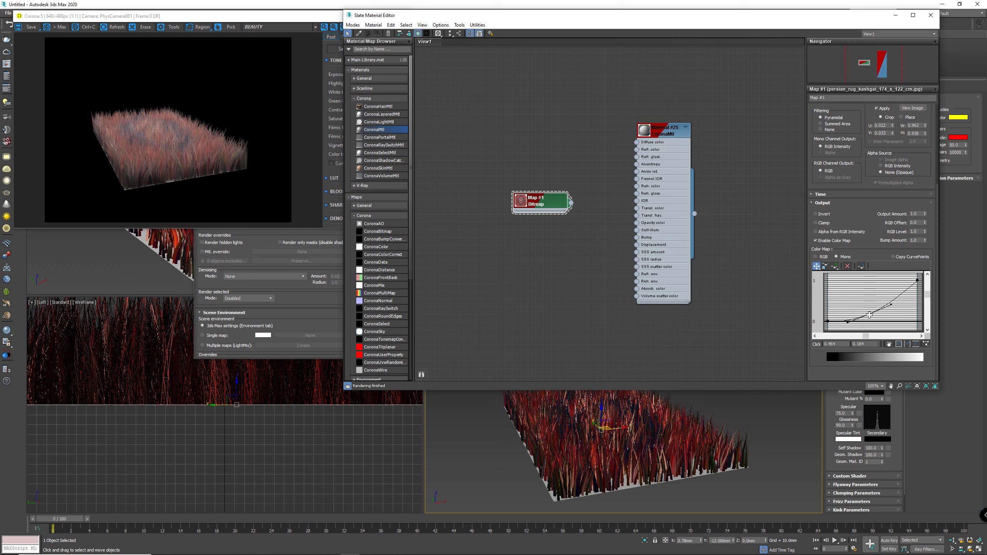
left_click_drag(870, 315, 873, 310)
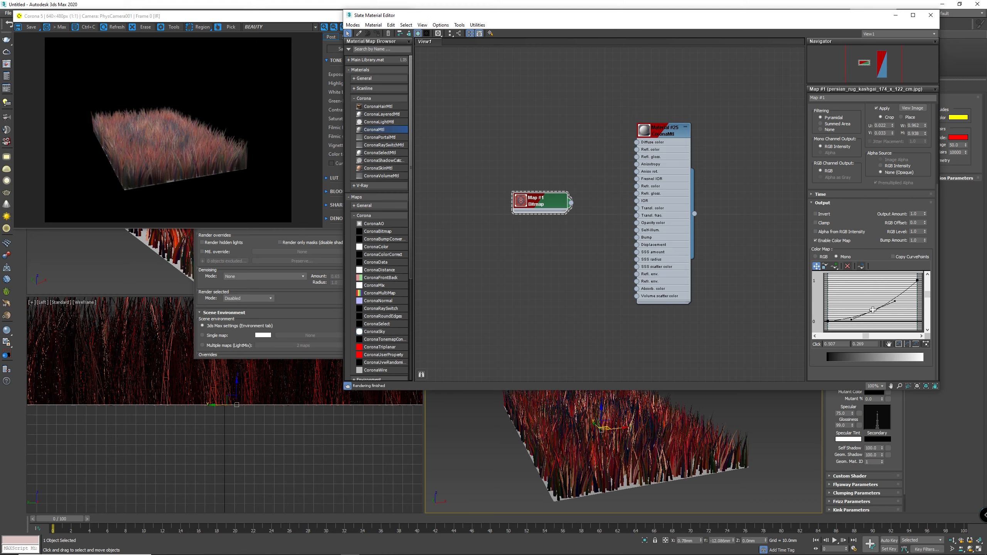
Close the material editor and set the rug's Hair and Fur hair count to 30000.
key("m")
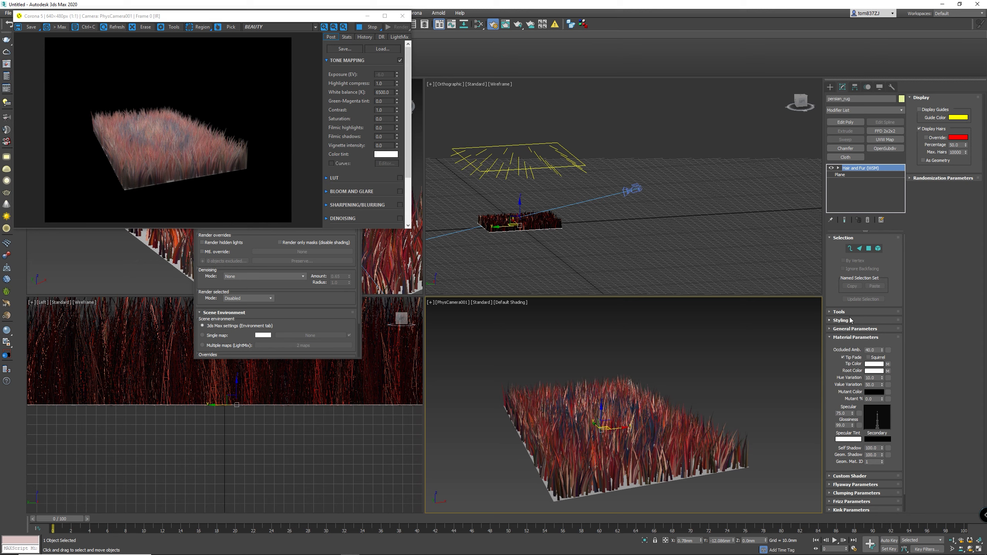
left_click(851, 329)
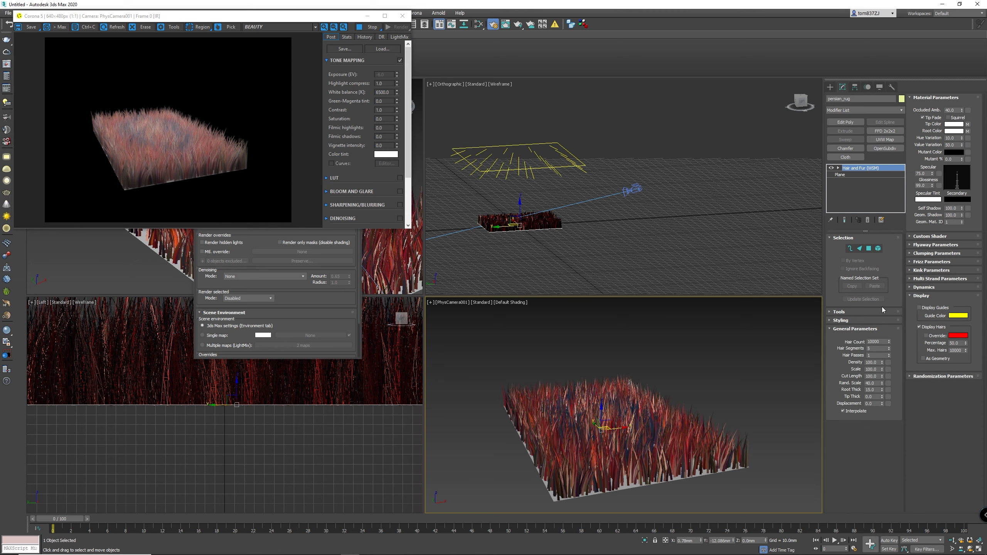
left_click(880, 341)
type("30000")
key("Tab")
double_click(875, 384)
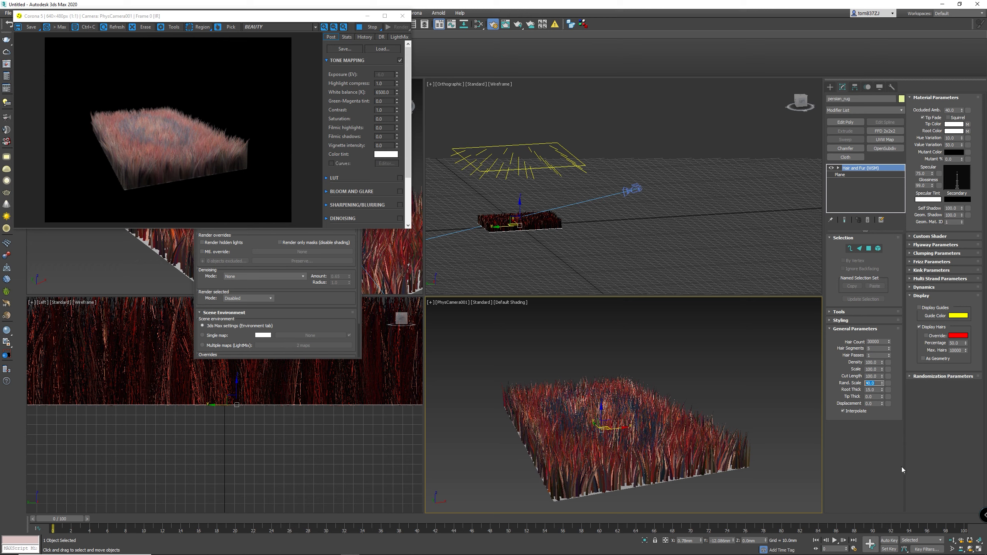
Set both the root thickness and tip thickness of the rug's hair to 2.0.
double_click(876, 390)
type("2")
key("Return")
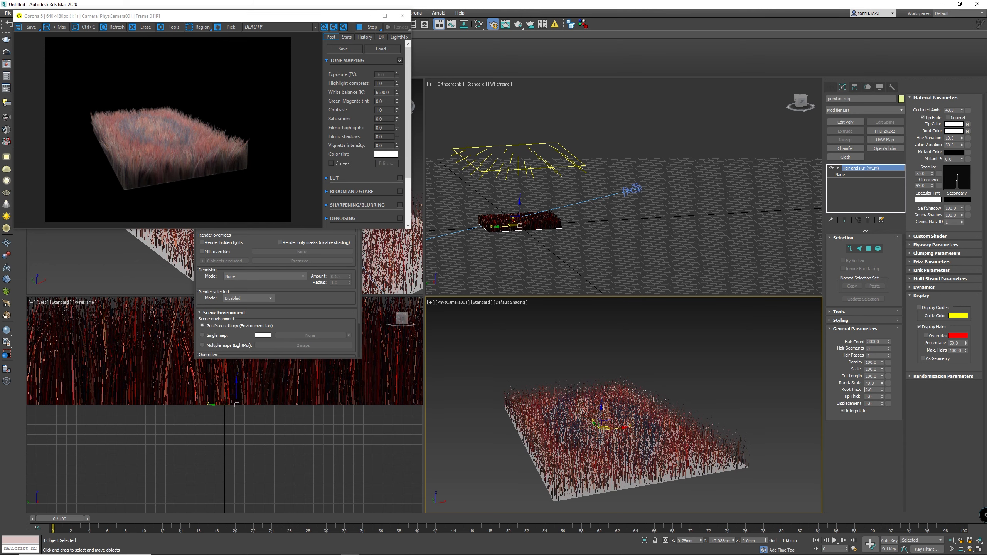
double_click(876, 396)
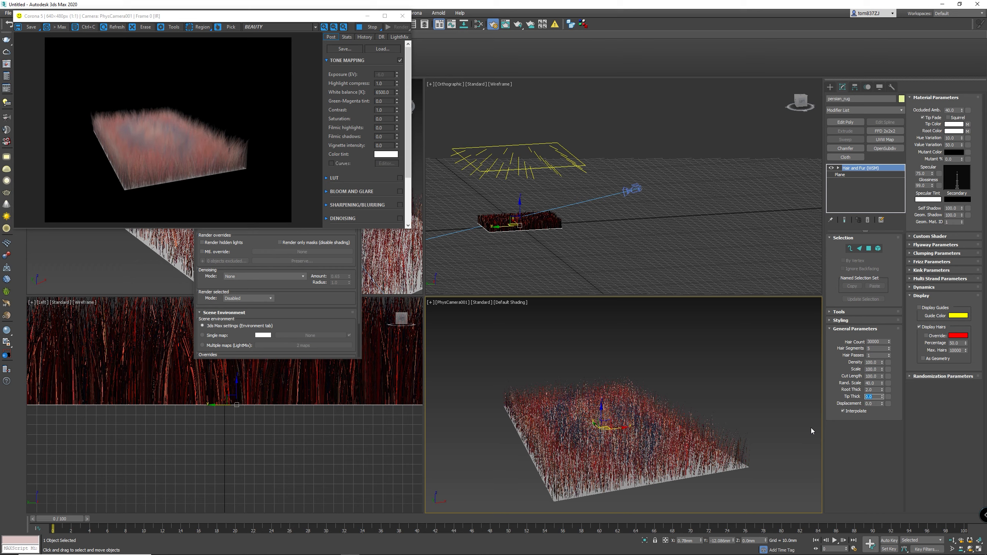
type("2")
key("Return")
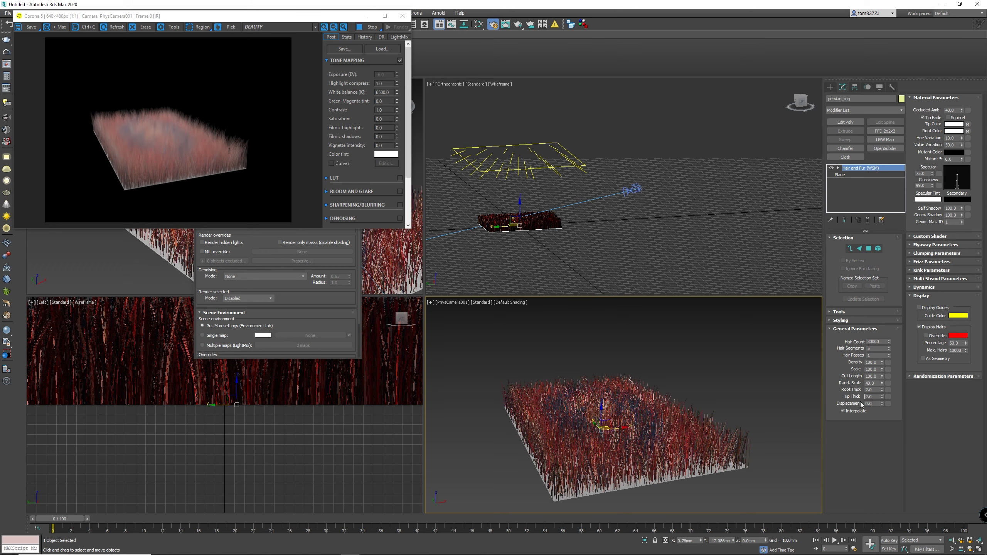
key("Tab")
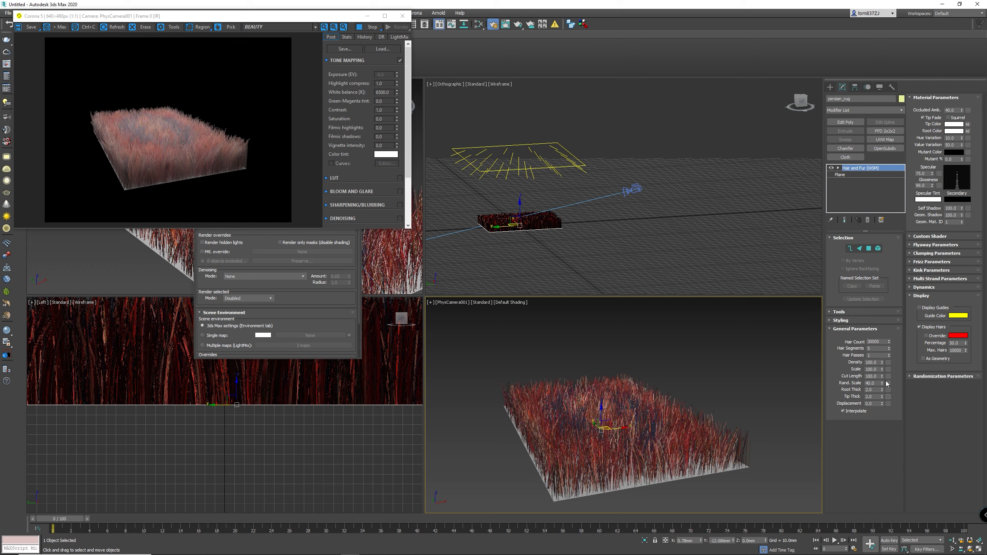
Shorten the rug's pile by setting the hair Scale to 20.
left_click(880, 370)
type("20")
key("Return")
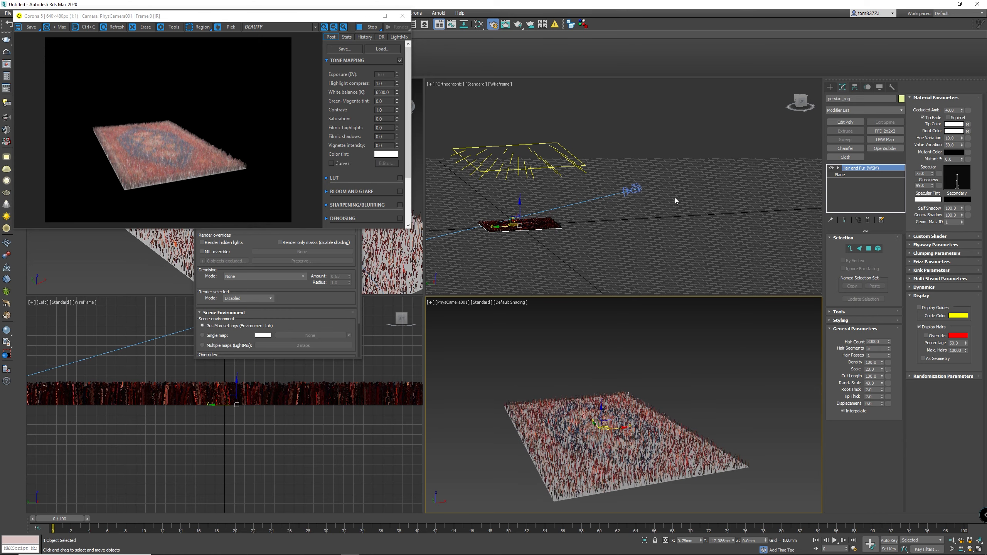
Clear the frame buffer and render setup windows off the viewports, and switch the shaded orthographic viewport to Top with the camera selected.
left_click(630, 195)
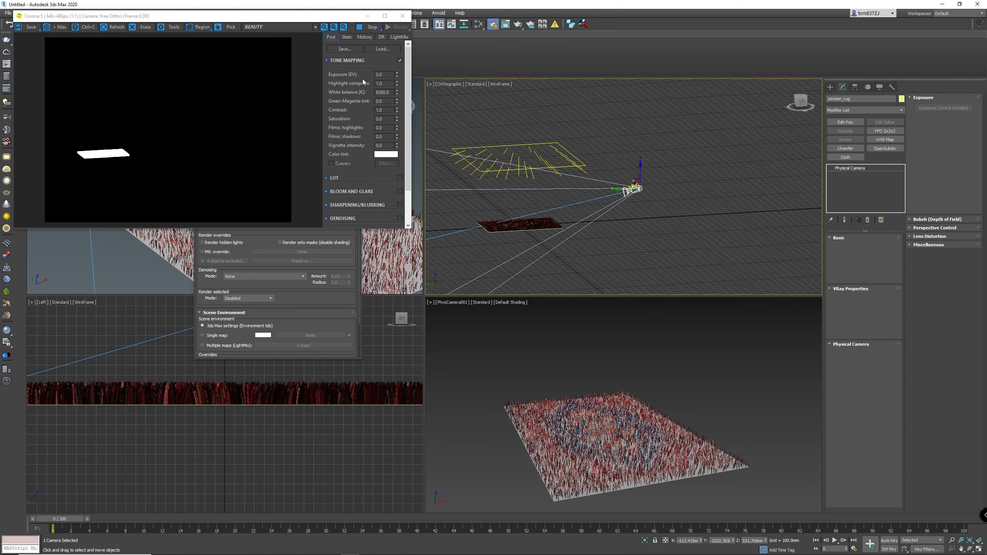
left_click_drag(242, 19, 661, 369)
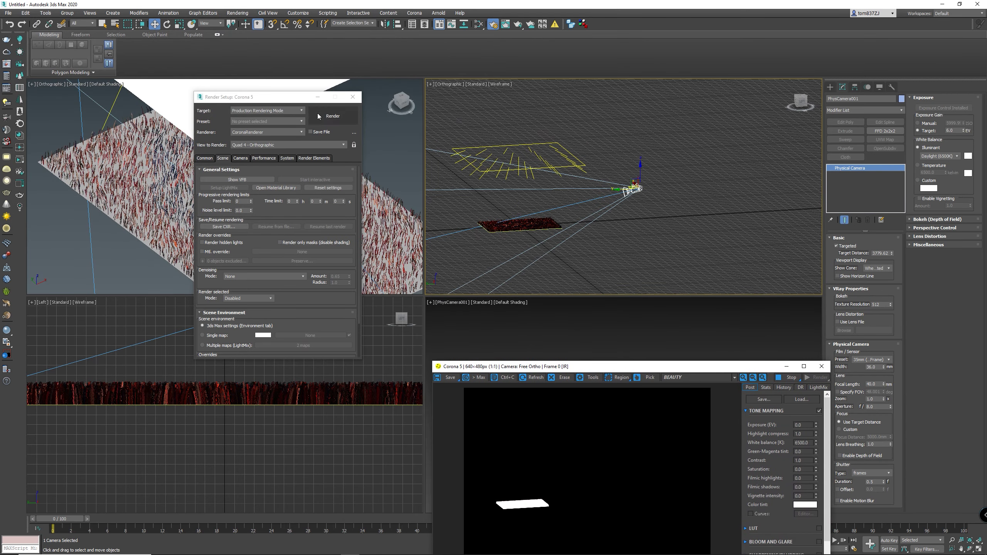
left_click_drag(295, 106, 322, 113)
left_click(381, 104)
scroll(302, 179, "down", 5)
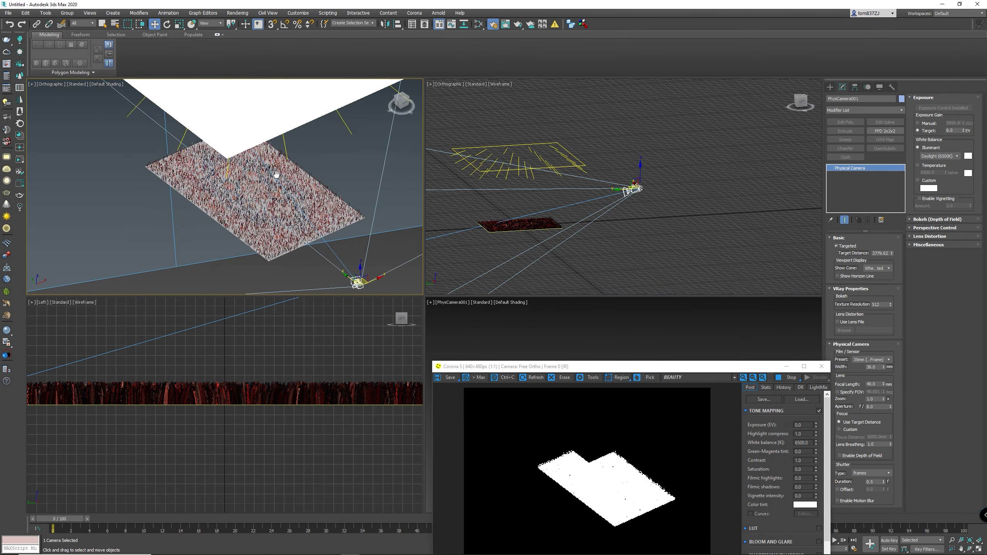
key("t")
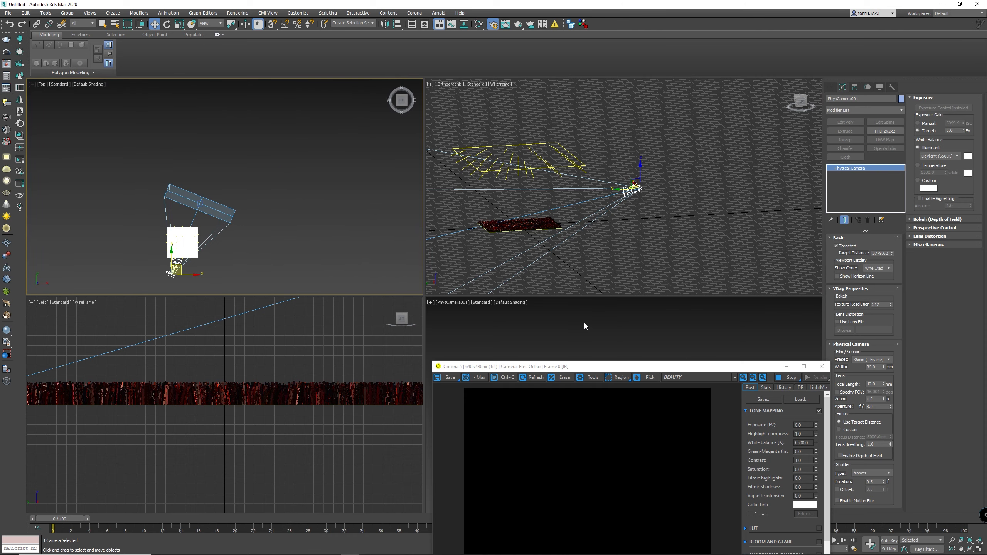
right_click(585, 323)
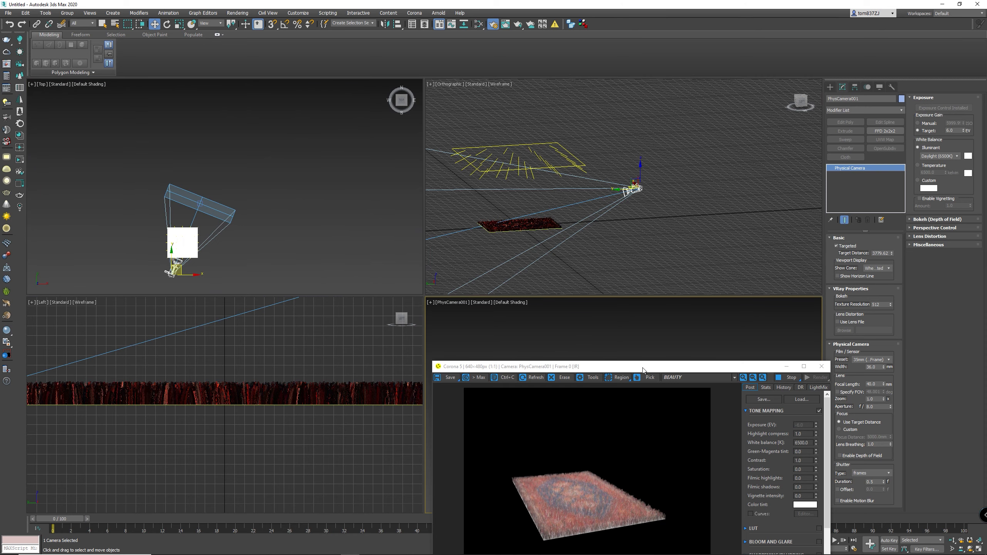
left_click_drag(642, 367, 986, 292)
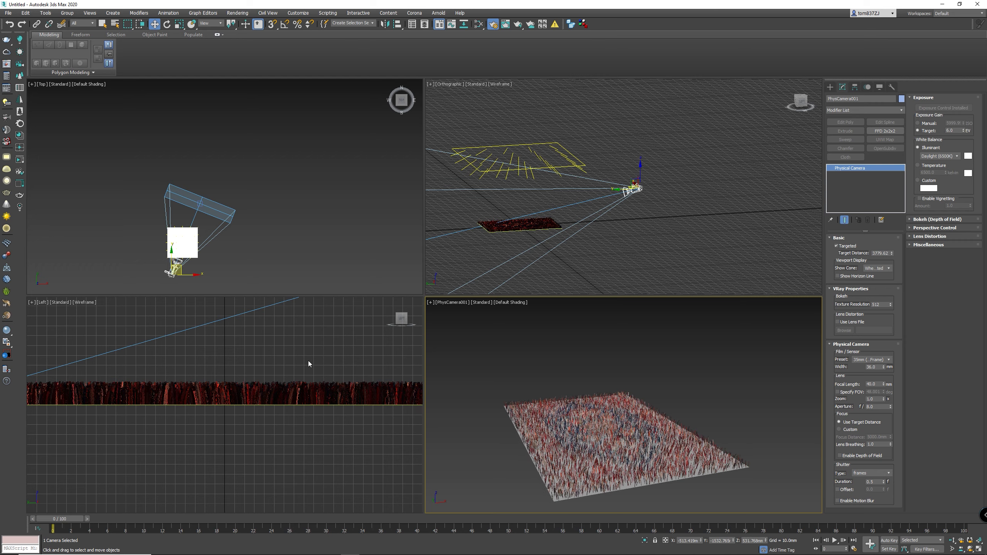
Move the physical camera closer to the rug in the Top view.
right_click(204, 262)
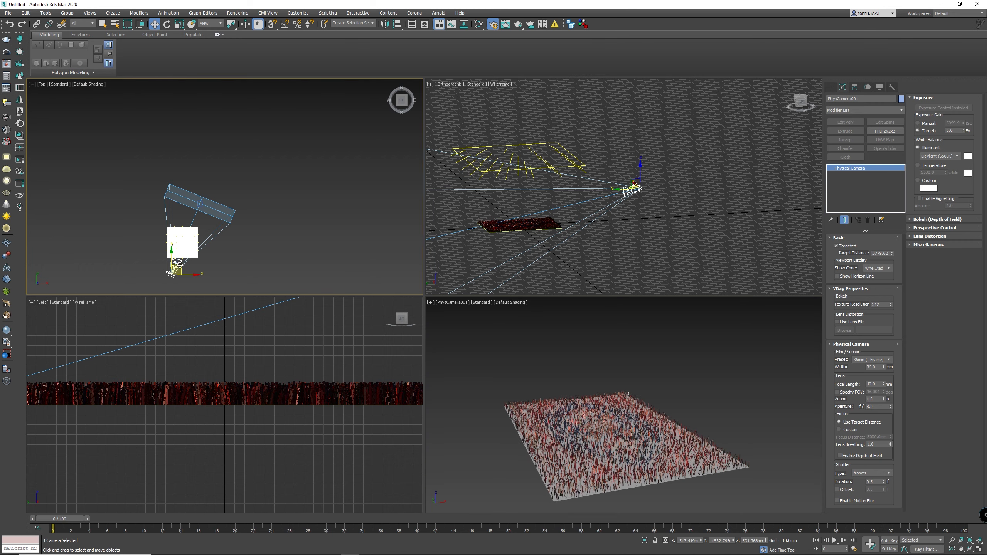
left_click_drag(178, 266, 181, 265)
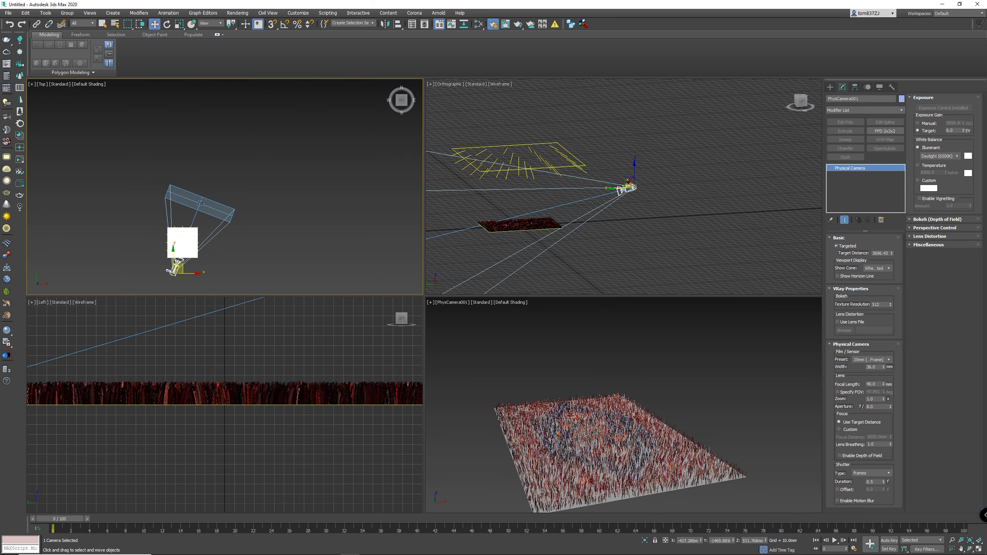
left_click_drag(183, 257, 178, 254)
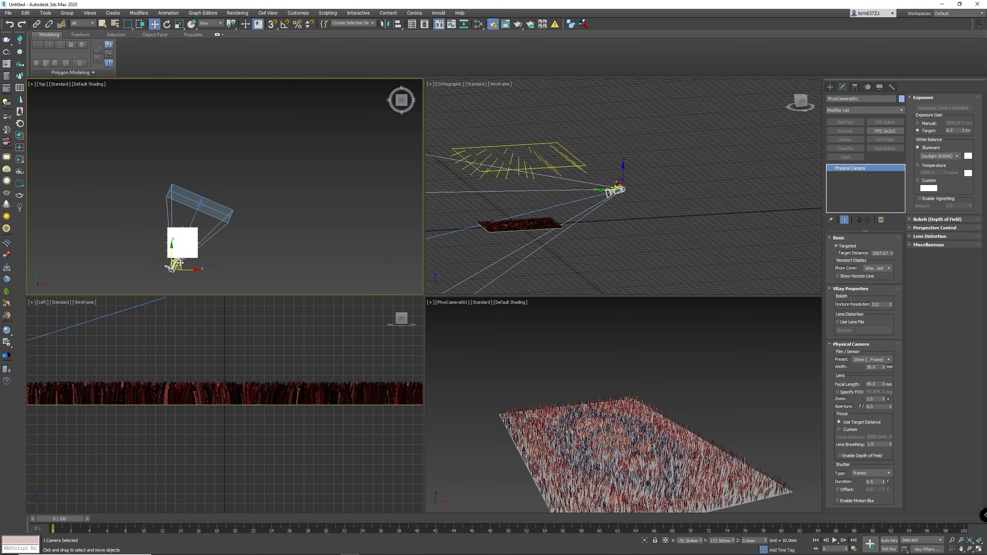
Select the camera target and lower it below the floor plane to about Z -657 mm.
left_click(200, 205)
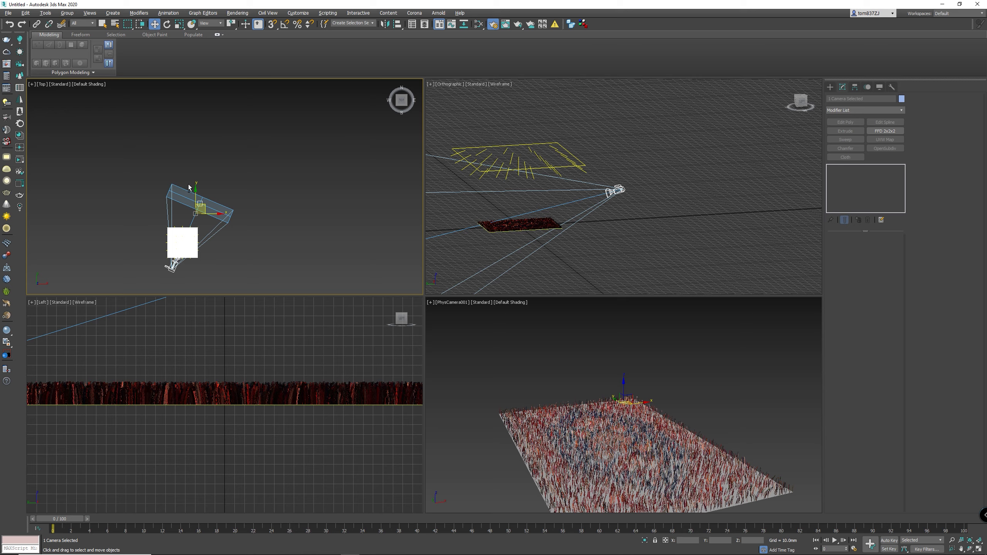
left_click(205, 211)
middle_click_drag(507, 193, 661, 166)
left_click_drag(522, 225, 521, 241)
left_click(776, 162)
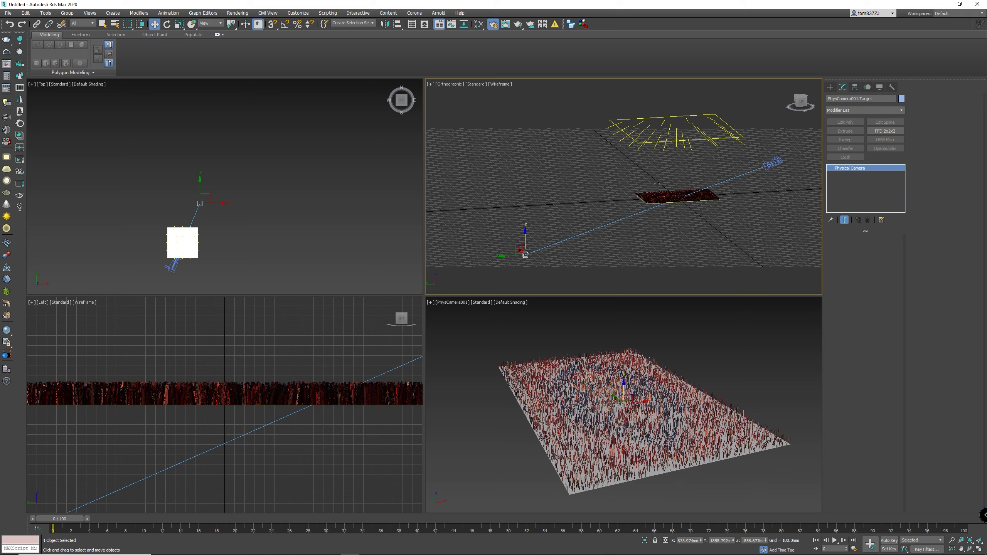
Move the camera slightly closer to the rug, then lower its target further and shift it to about X 1035 mm.
left_click(173, 266)
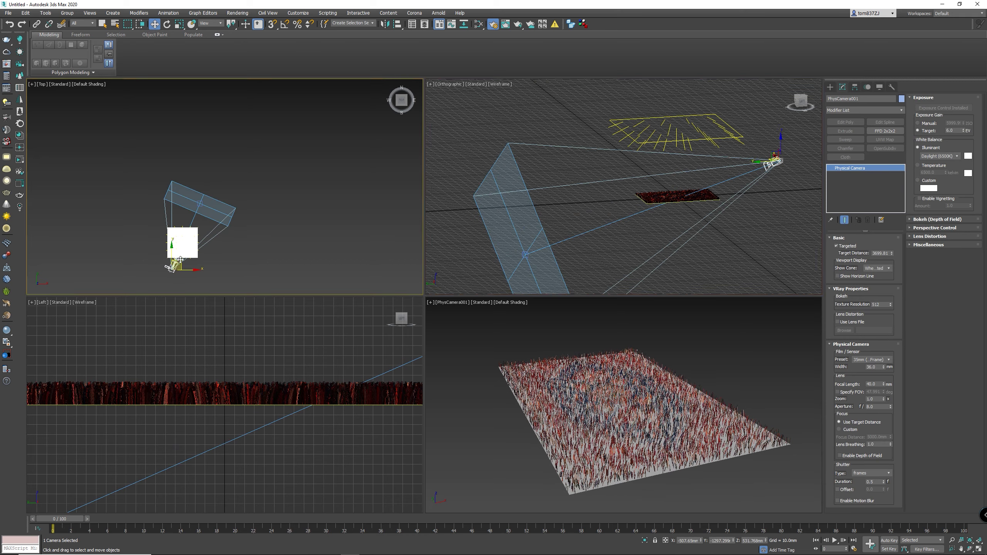
left_click_drag(181, 260, 182, 257)
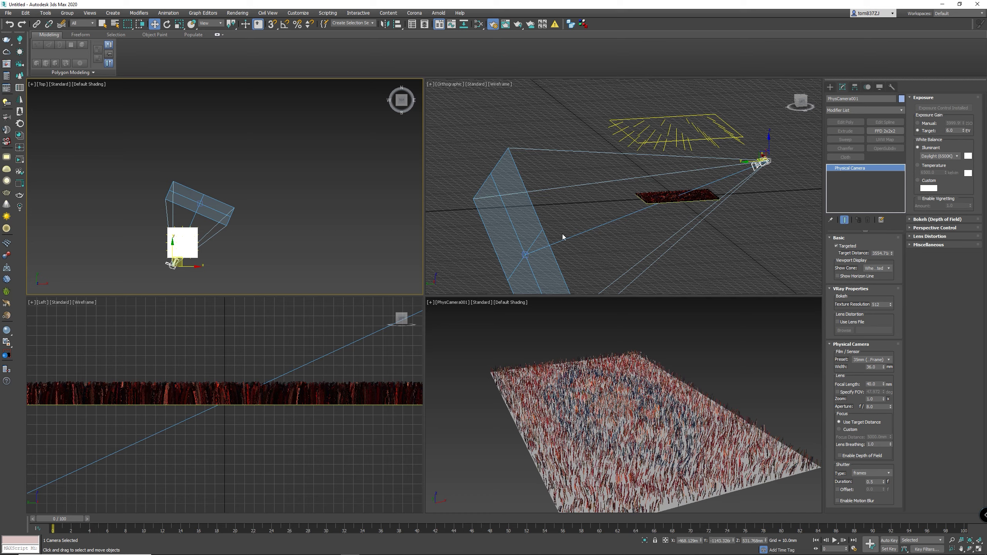
left_click(525, 255)
left_click_drag(524, 243, 521, 266)
right_click(219, 211)
left_click_drag(219, 203, 224, 204)
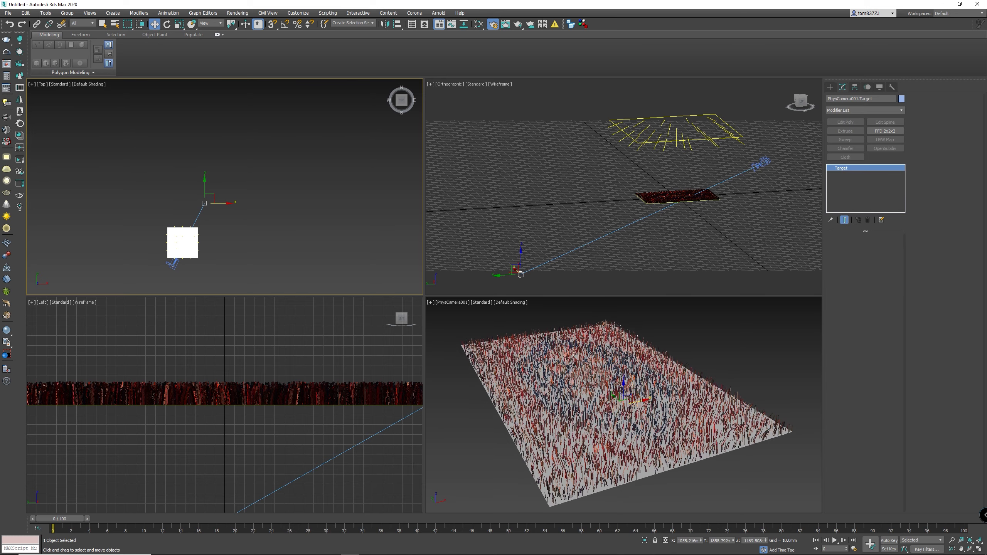
Activate the camera view and arrange the Corona frame buffer and Render Setup window side by side over the viewports.
right_click(791, 383)
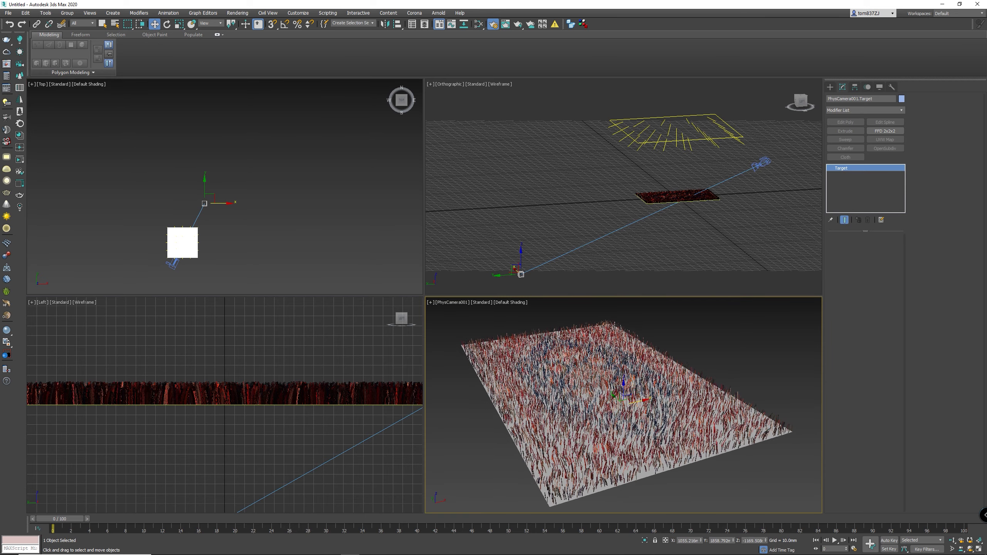
left_click_drag(228, 186, 320, 73)
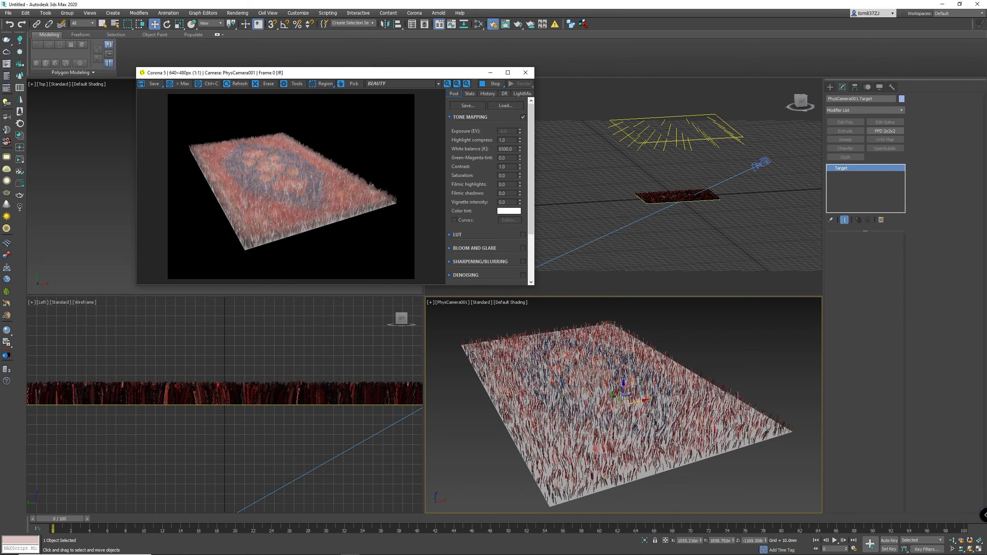
key("F10")
left_click_drag(561, 185, 679, 146)
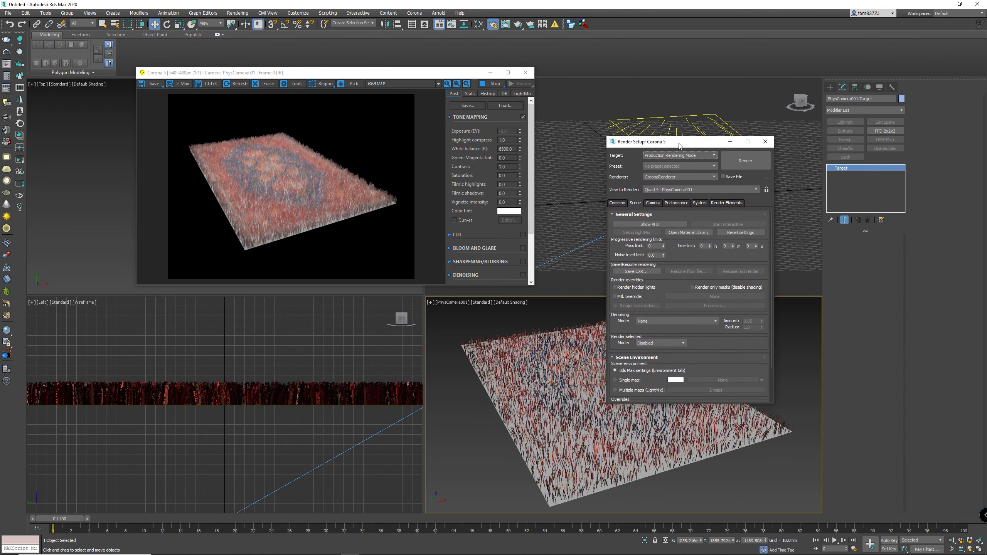
Switch to the Photos app and compare the reference image persian_rug_kashgai_174_x_122_cm.jpg with the rendered rug, then minimize it.
left_click(198, 548)
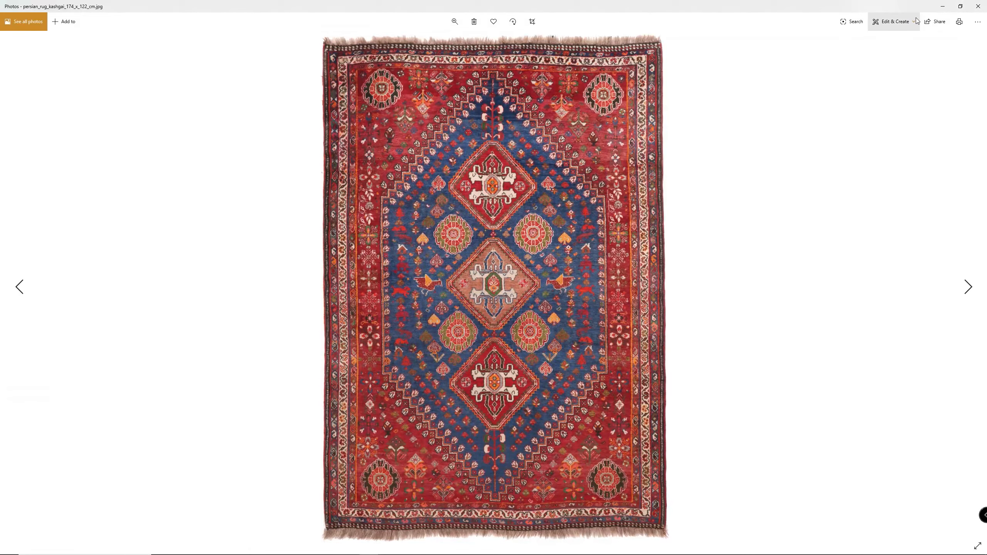
left_click(944, 6)
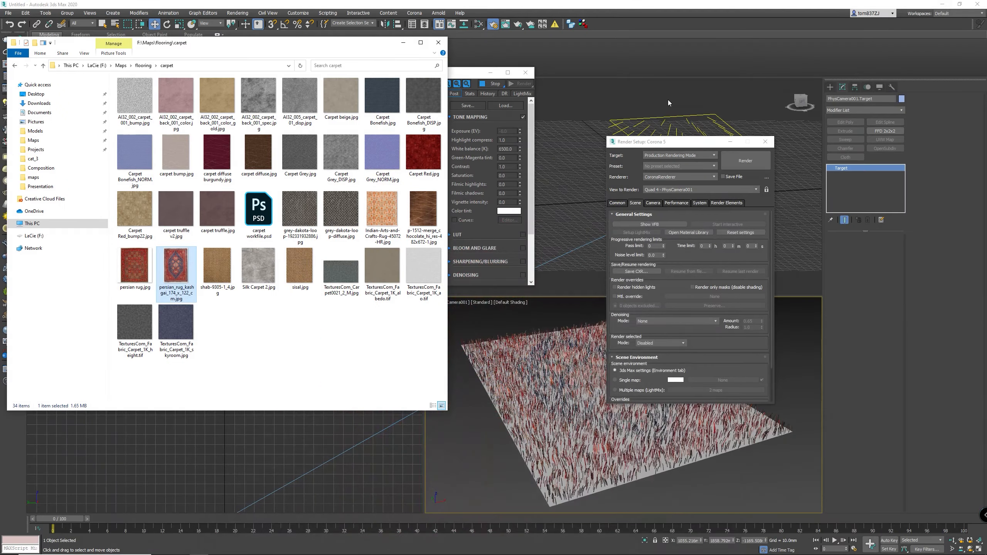
left_click(405, 41)
key("alt+Tab")
key("alt+Tab")
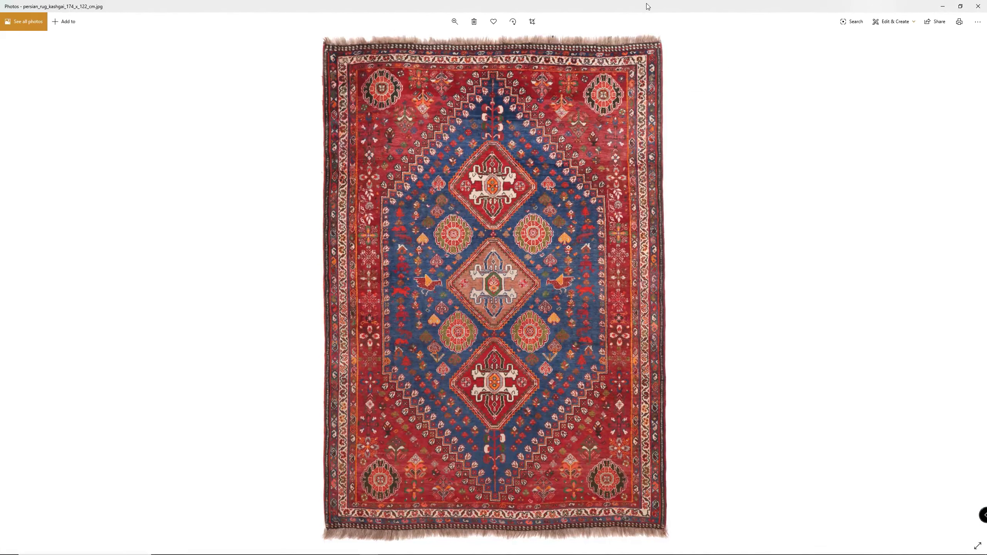
left_click_drag(647, 6, 546, 14)
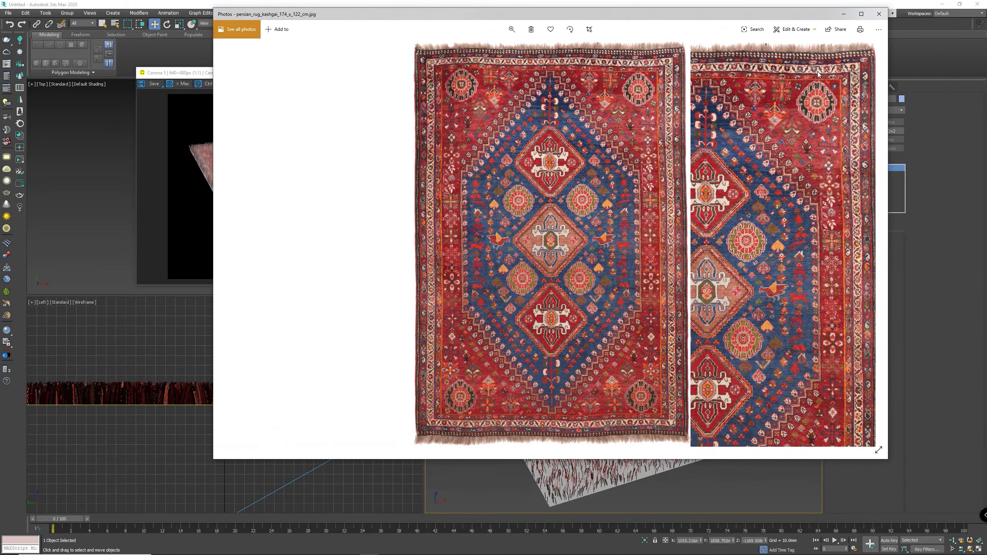
left_click(843, 13)
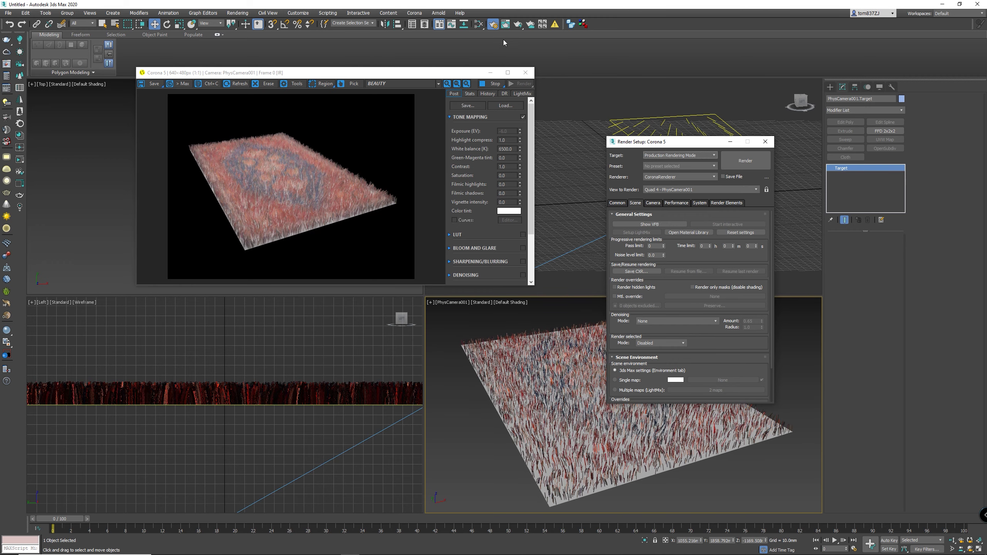
Reopen the Slate Material Editor and move the middle point of the rug bitmap's color map curve to about 0.66, 0.24.
left_click(478, 24)
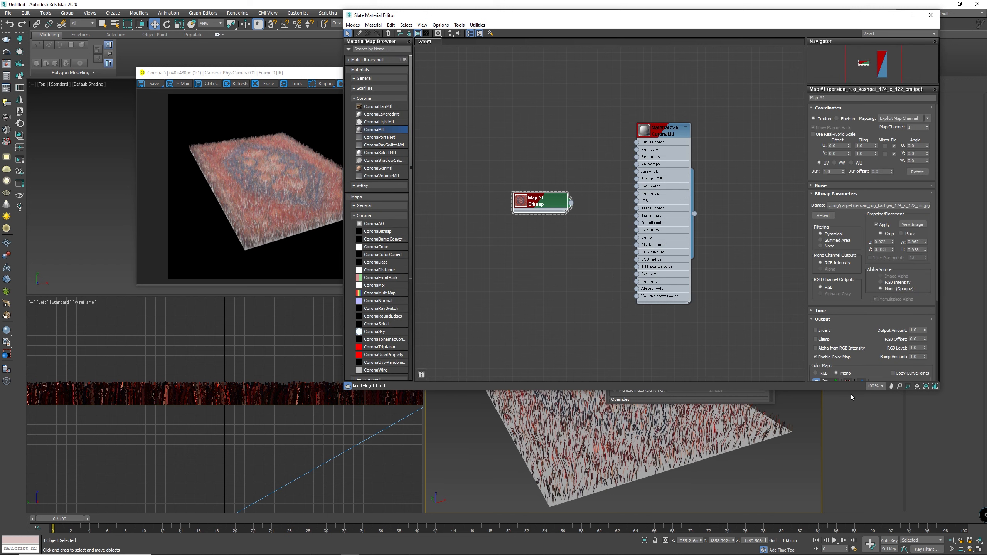
scroll(855, 317, "down", 3)
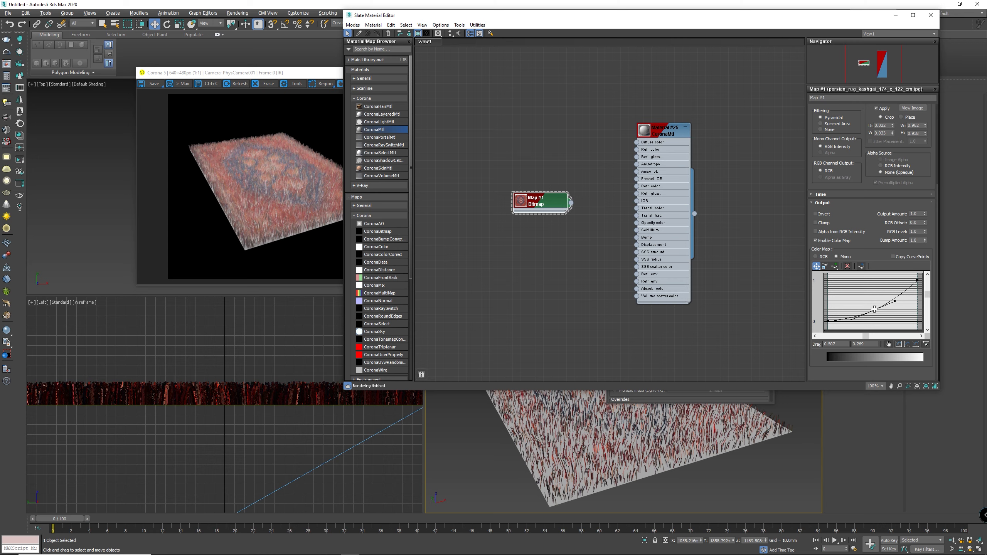
left_click_drag(874, 309, 890, 309)
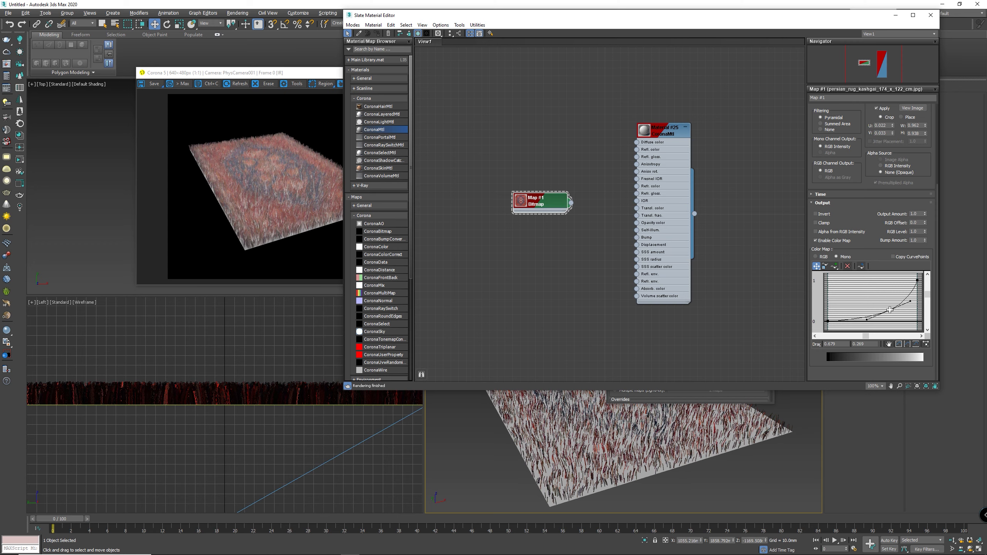
left_click_drag(890, 311, 898, 313)
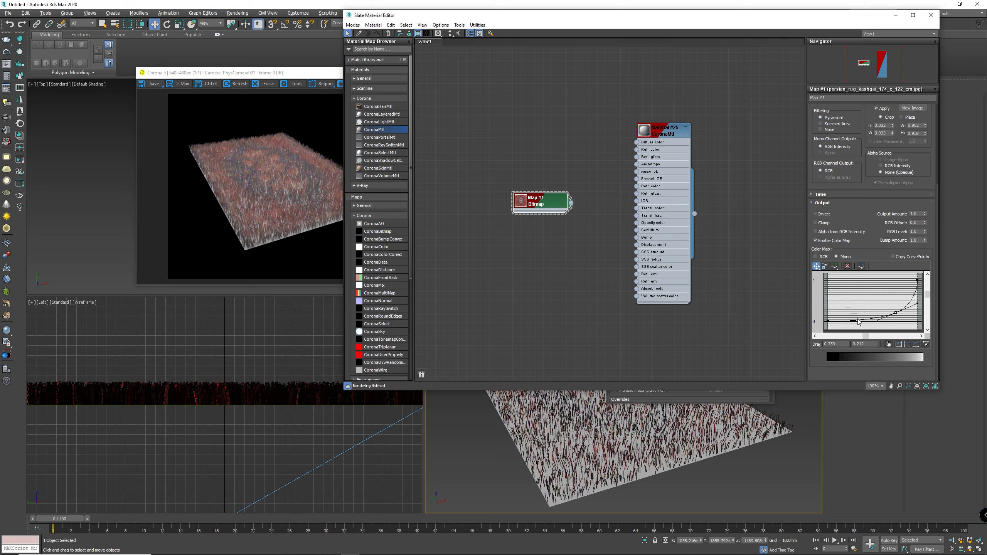
left_click_drag(896, 313, 888, 312)
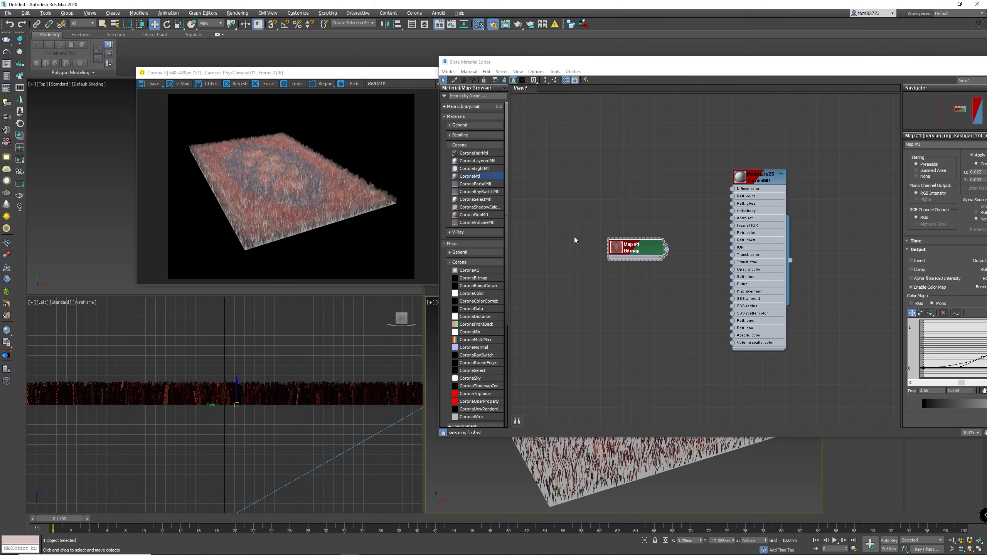
Connect the persian_rug_kashgai bitmap Map #1 to the Diffuse color of CoronaMtl Material #25.
left_click_drag(650, 66, 524, 66)
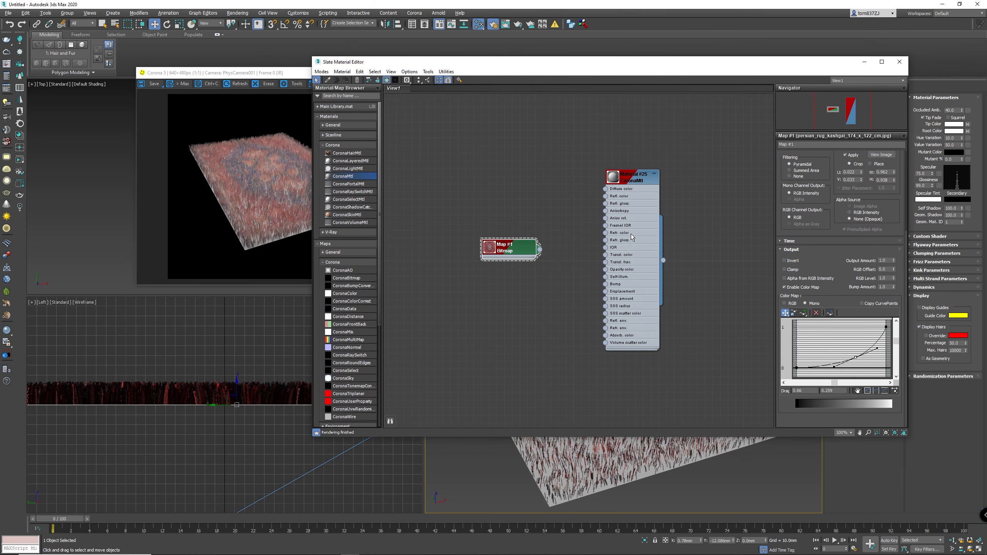
left_click_drag(541, 250, 605, 189)
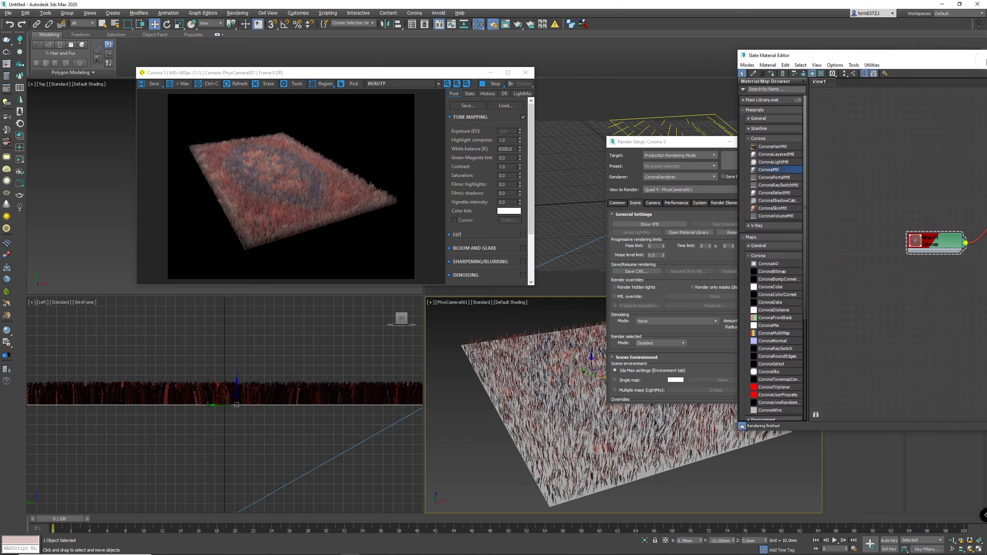
left_click_drag(986, 58, 642, 74)
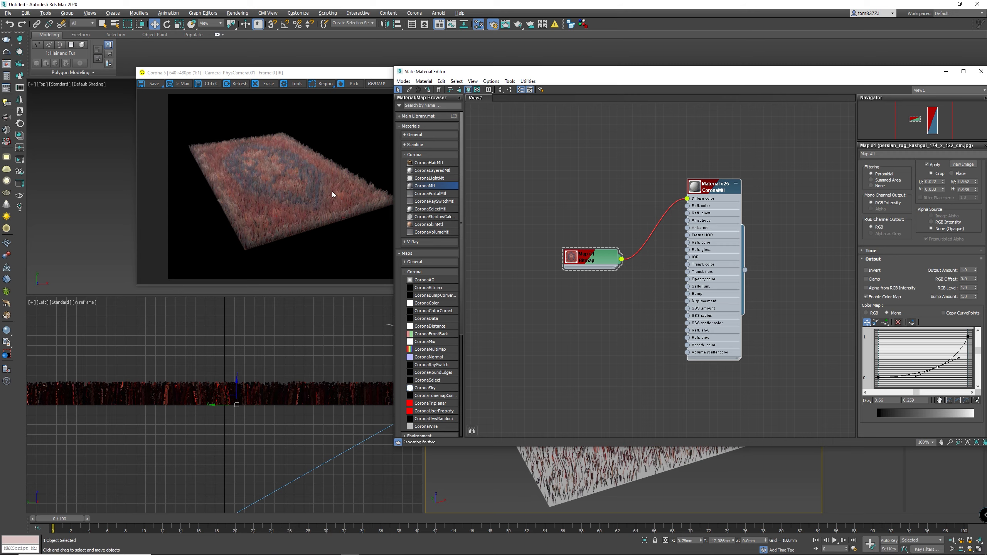
Set the rug's Hair and Fur Scale to 5 and inspect the shorter pile up close in the interactive render.
left_click_drag(599, 76, 354, 156)
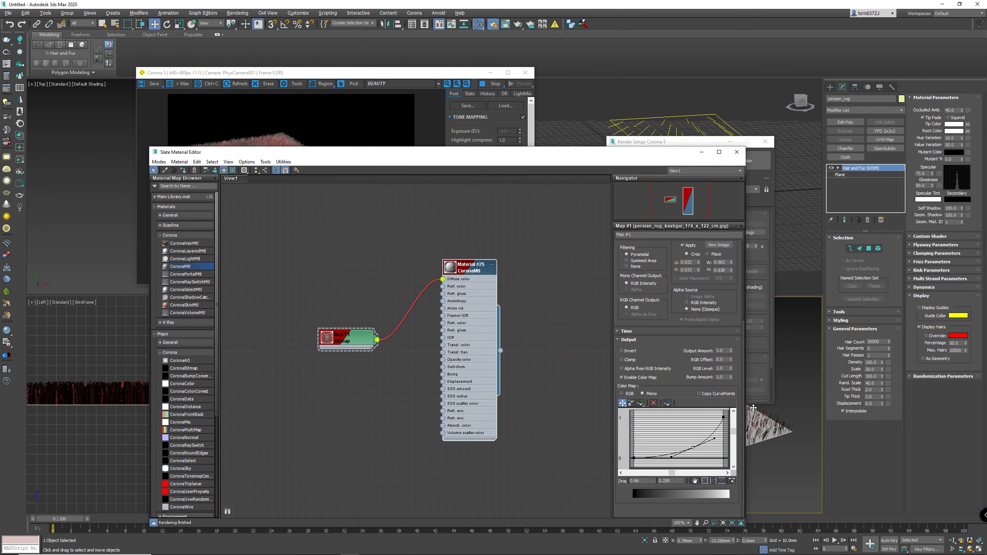
double_click(877, 368)
type("5")
key("Return")
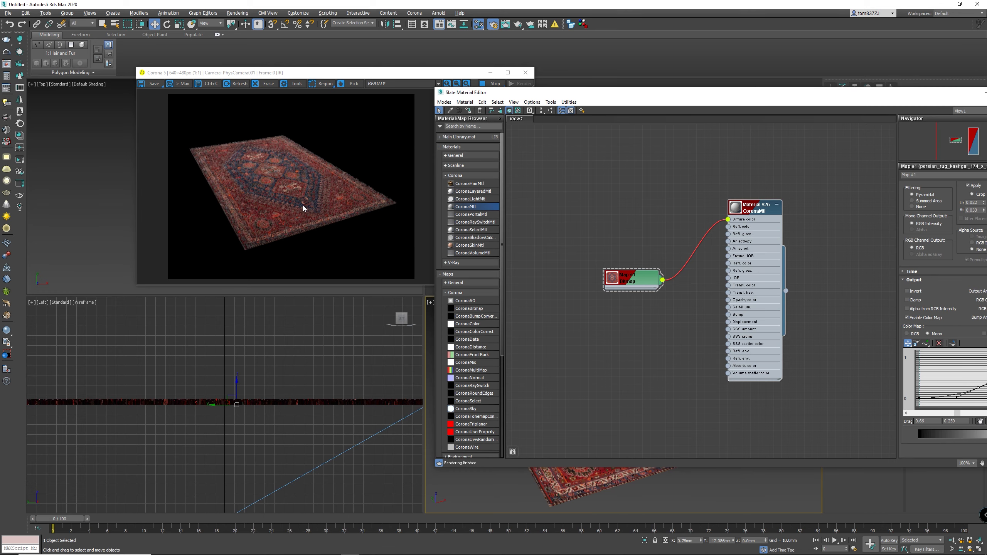
left_click(287, 204)
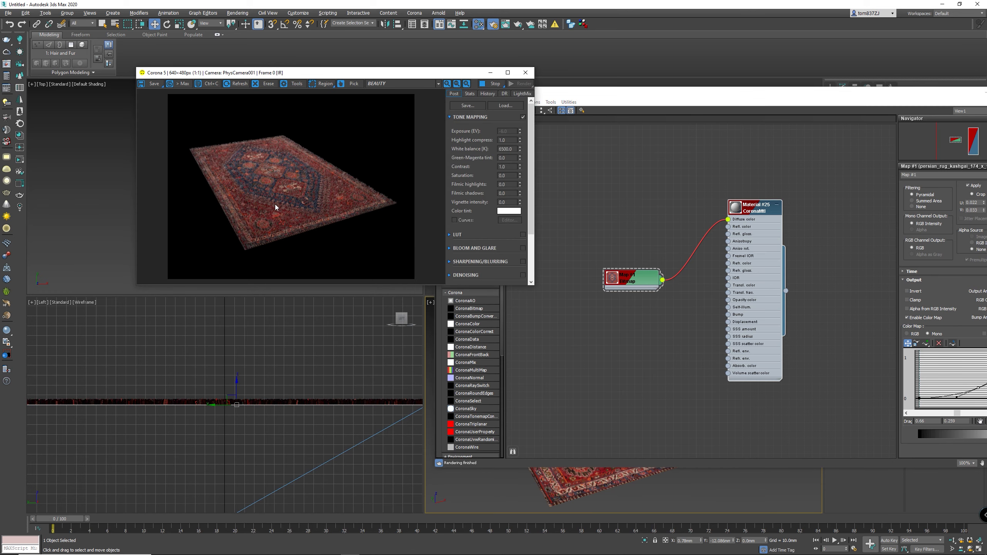
scroll(295, 195, "up", 2)
scroll(305, 202, "down", 1)
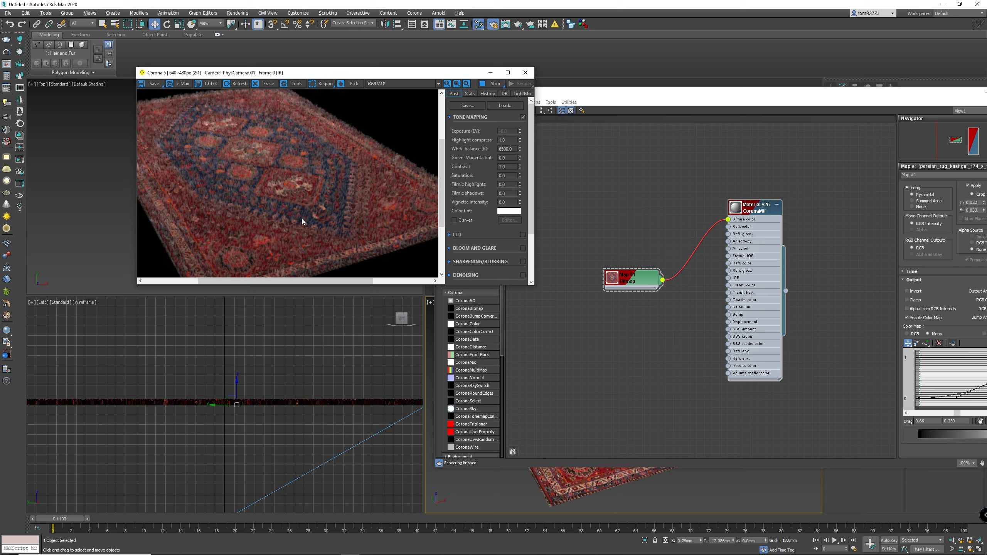
scroll(243, 252, "down", 1)
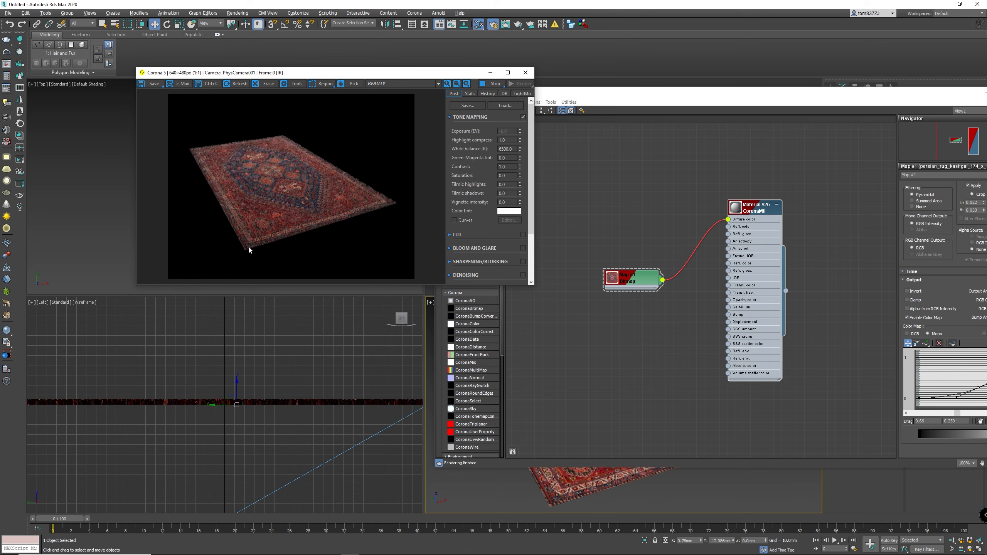
Try a Hair Count of 1000000 on the rug, render the camera view, and stop the rendering once enough passes are done.
left_click_drag(677, 94, 387, 86)
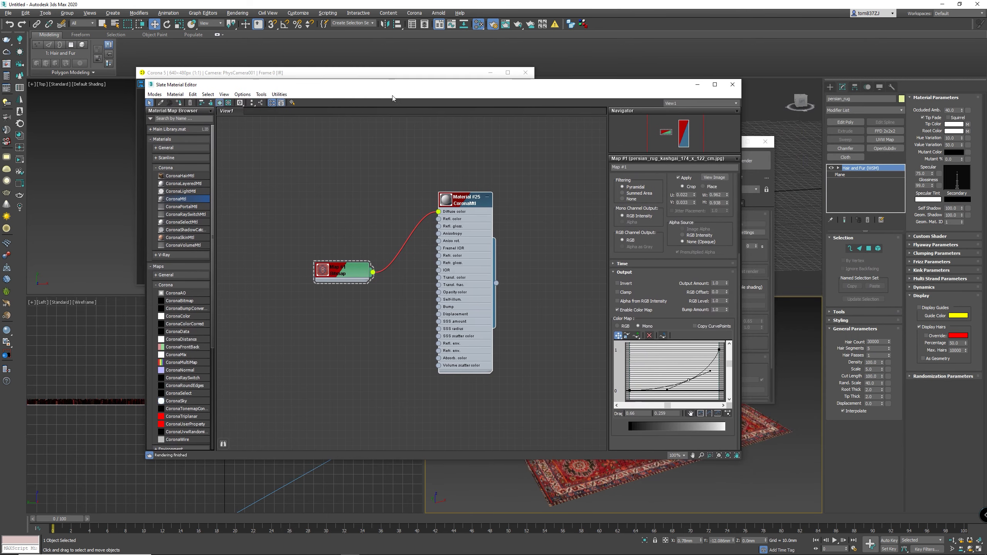
double_click(881, 342)
type("1000000")
key("Tab")
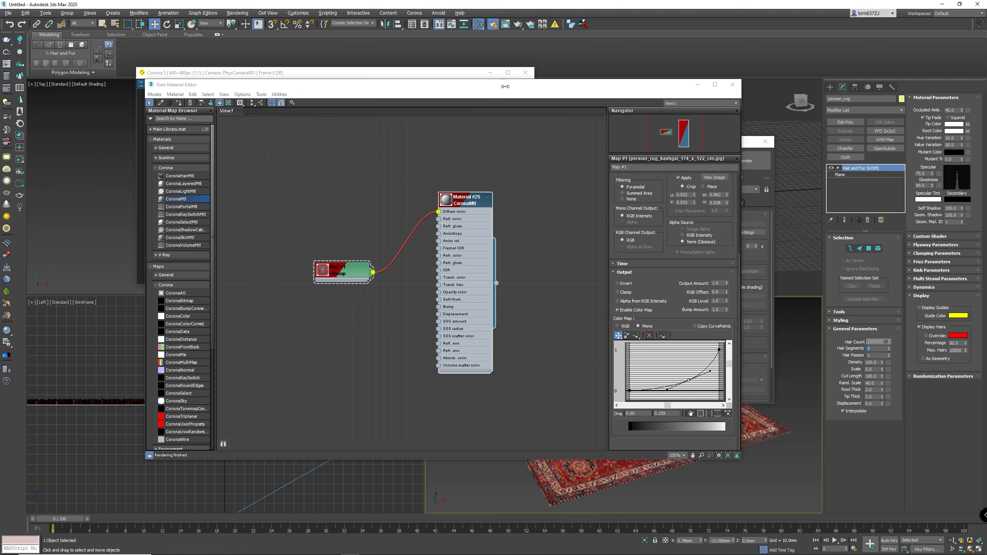
left_click(445, 74)
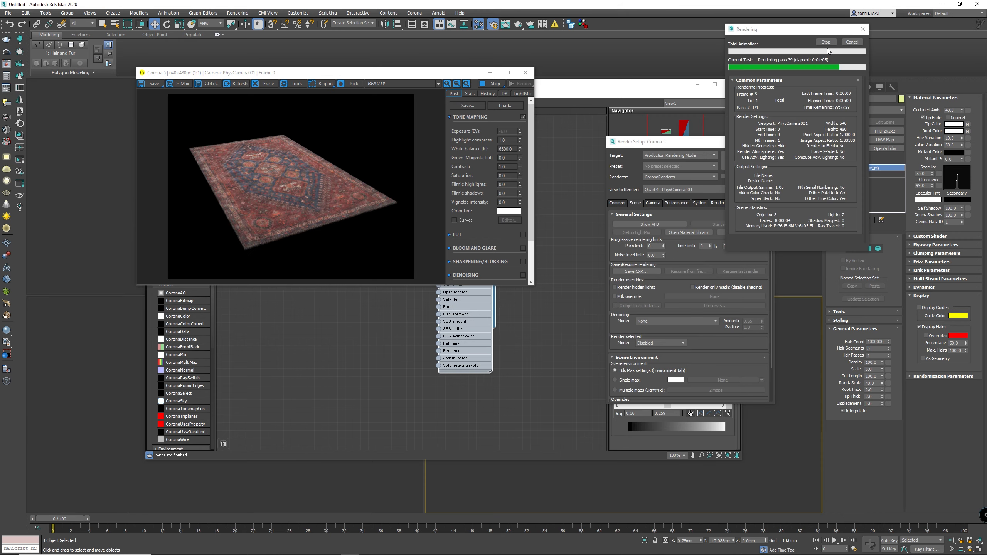
left_click(826, 42)
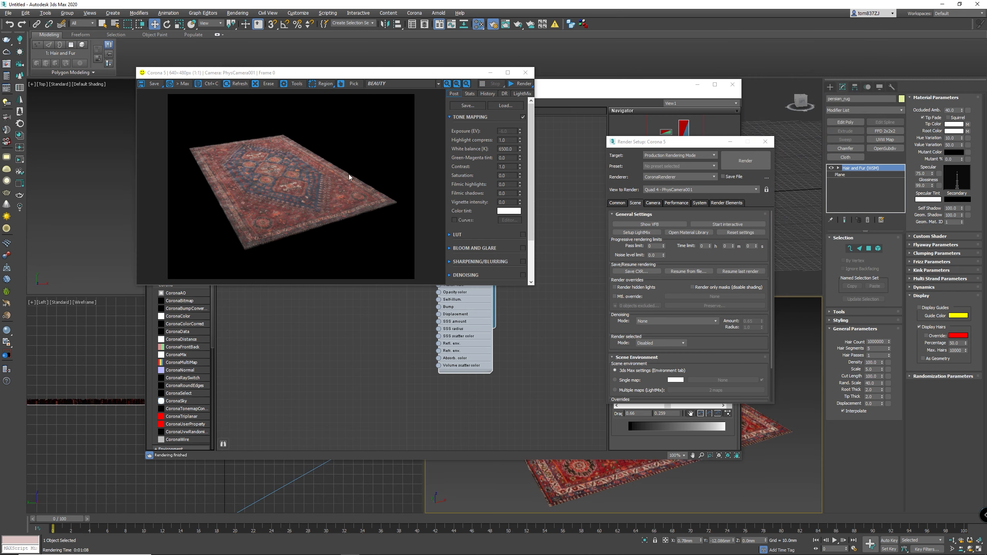
Examine the dense rug's corner and edges up close in the render, then close the frame buffer and Render Setup.
scroll(377, 203, "up", 3)
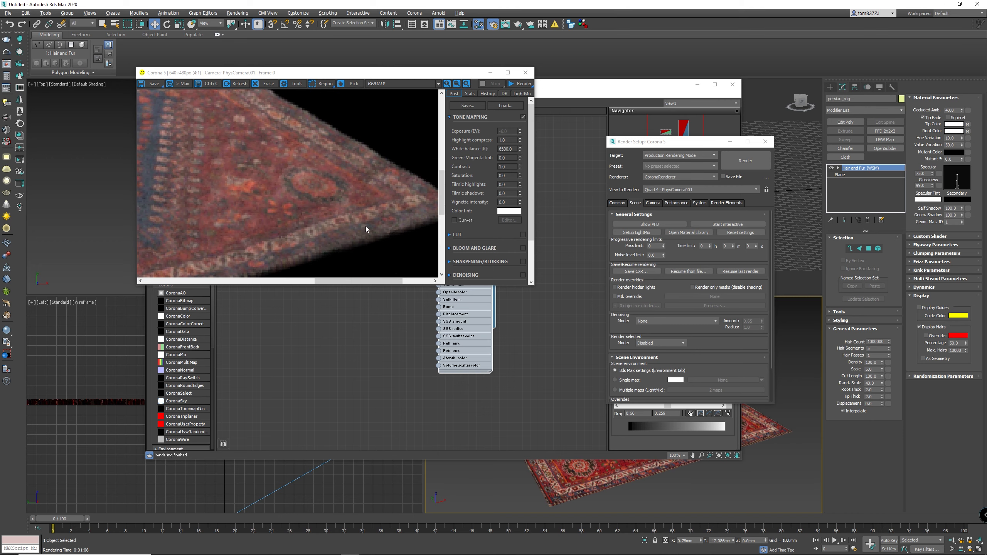
scroll(391, 210, "down", 3)
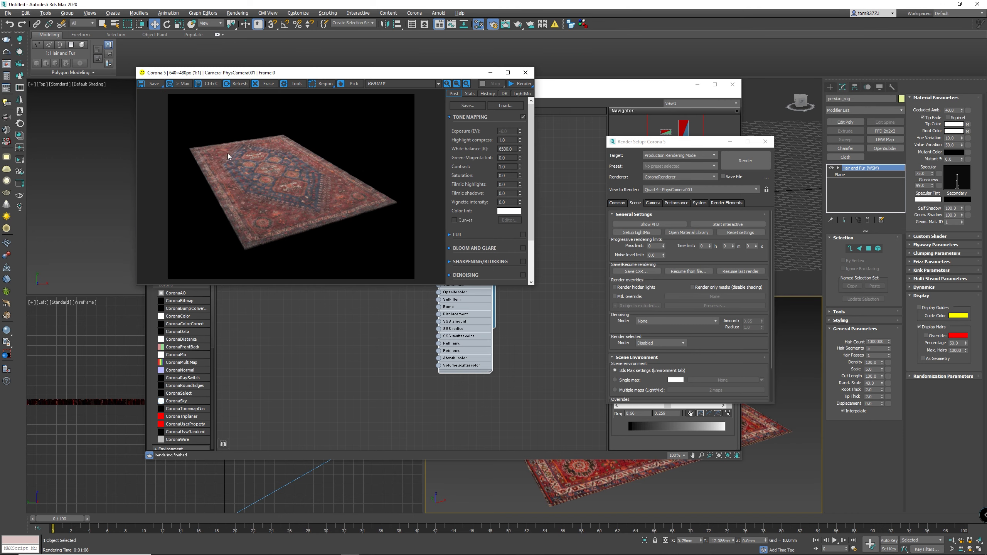
scroll(380, 186, "up", 3)
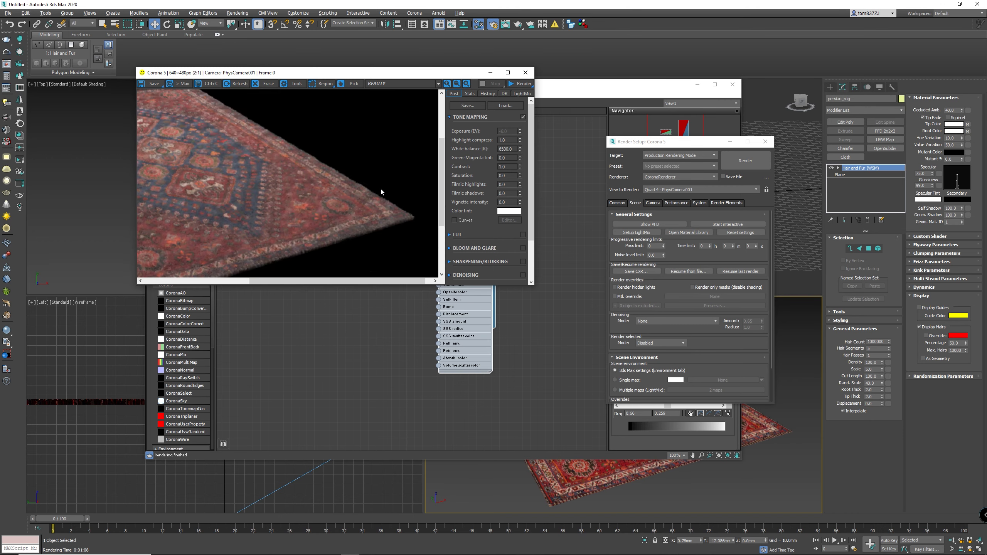
scroll(376, 192, "down", 3)
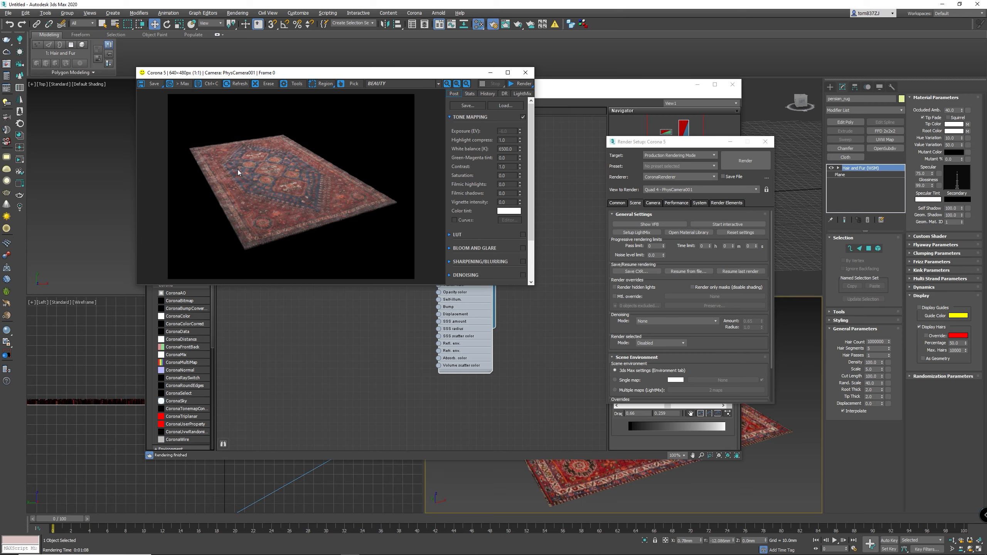
left_click(525, 72)
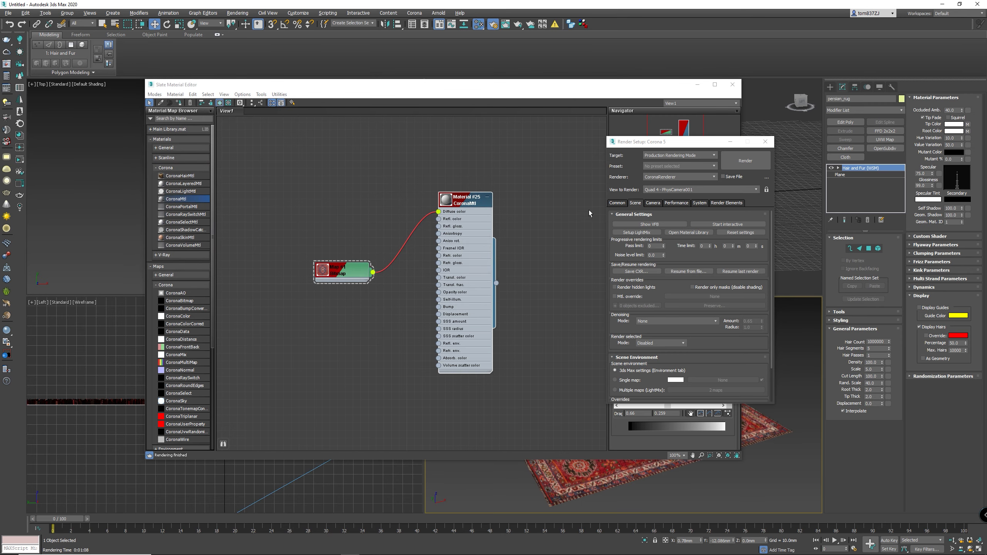
left_click(764, 143)
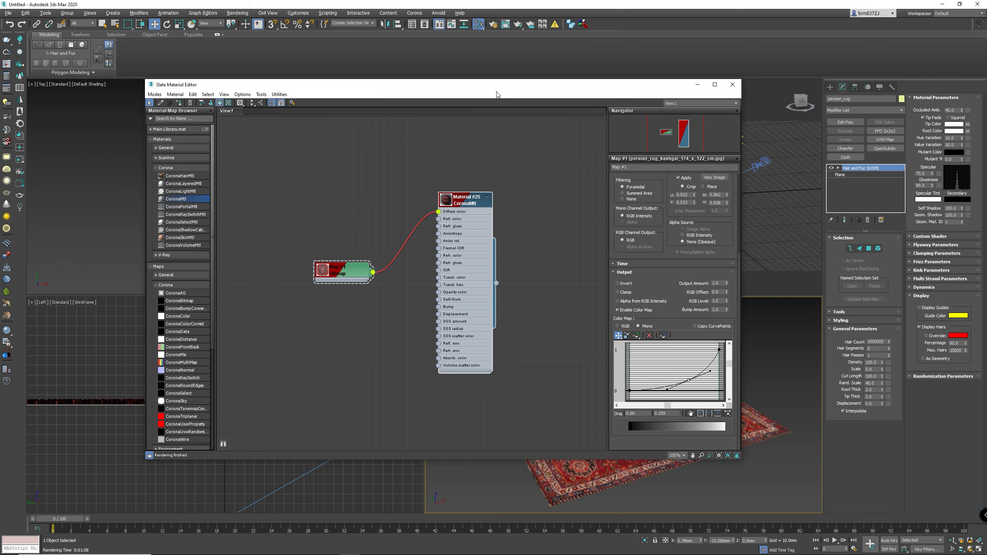
Set the rug's Hair Count to 100000 and both its Root Thick and Tip Thick to 10.
left_click(875, 342)
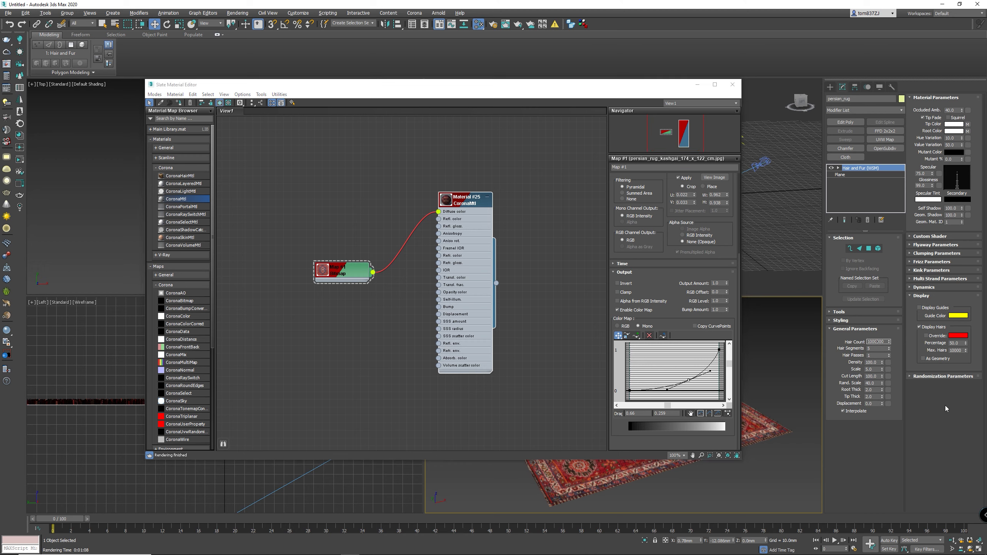
key("Tab")
left_click(877, 390)
type("10")
key("Return")
key("Tab")
key("Return")
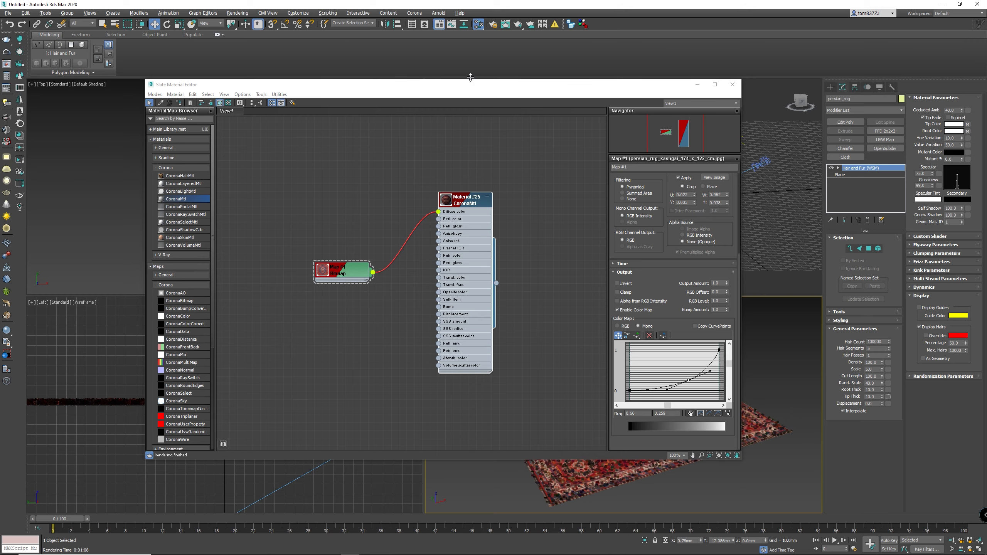
Run a Corona interactive render of the camera view and arrange the frame buffer and Render Setup clear of that view.
left_click_drag(471, 81, 535, 62)
right_click(556, 472)
left_click(493, 25)
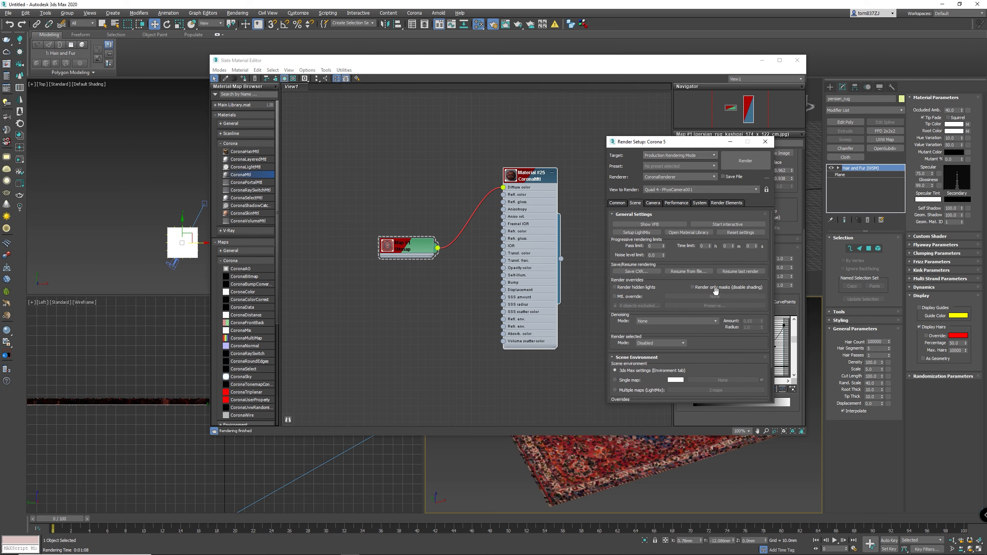
left_click(650, 224)
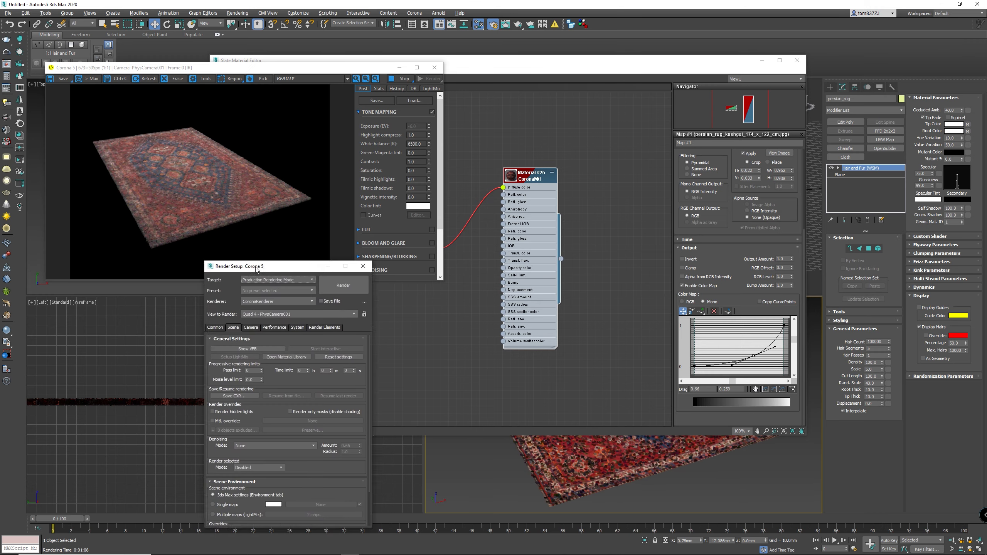
left_click_drag(217, 266, 110, 267)
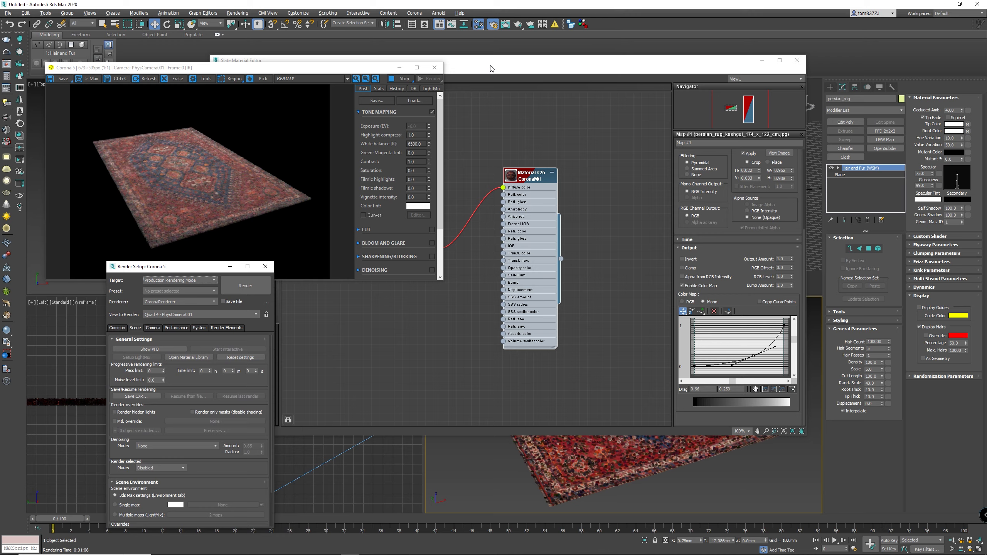
Disconnect the rug bitmap from Material #25's Diffuse color and move the material editor off the camera view.
left_click_drag(489, 68, 571, 61)
left_click_drag(498, 88, 796, 52)
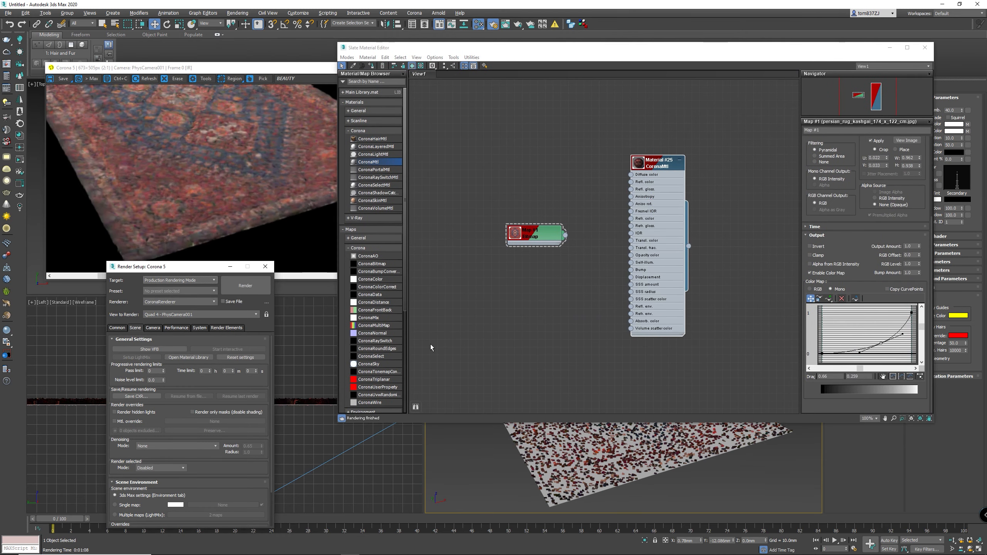
scroll(264, 201, "down", 1)
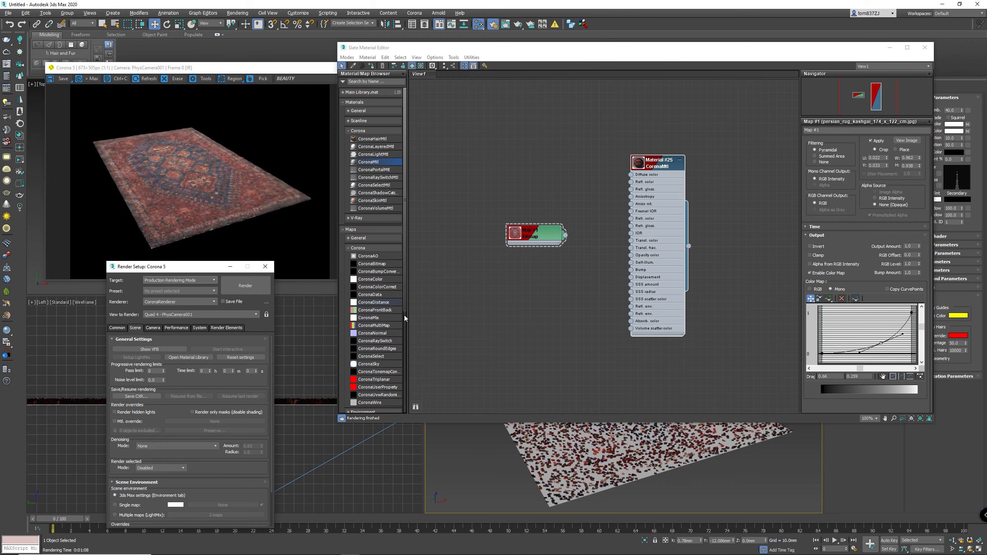
left_click_drag(509, 44, 941, 64)
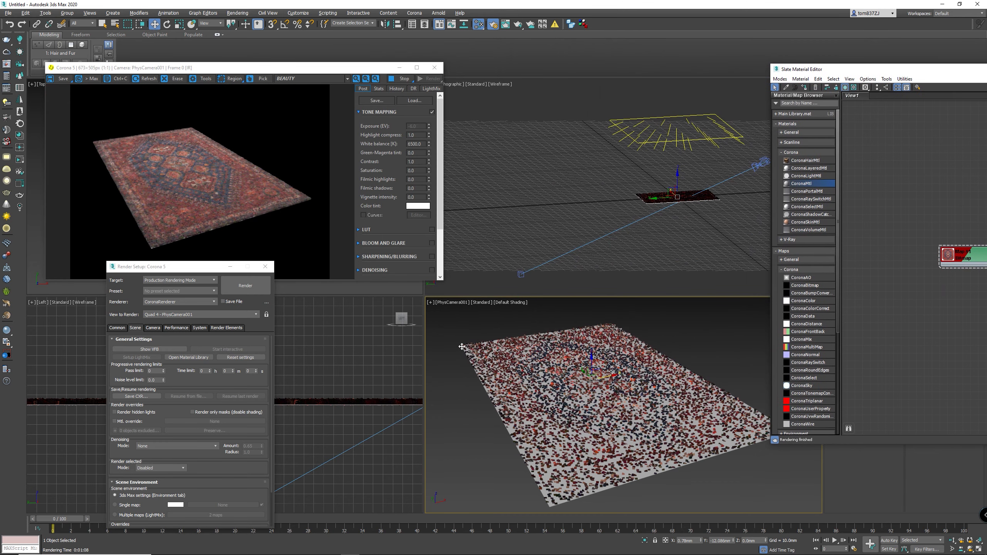
Switch the camera view to 2D Pan Zoom mode and examine the thick hair strands up close in the viewport and interactive render.
left_click(432, 302)
left_click(457, 403)
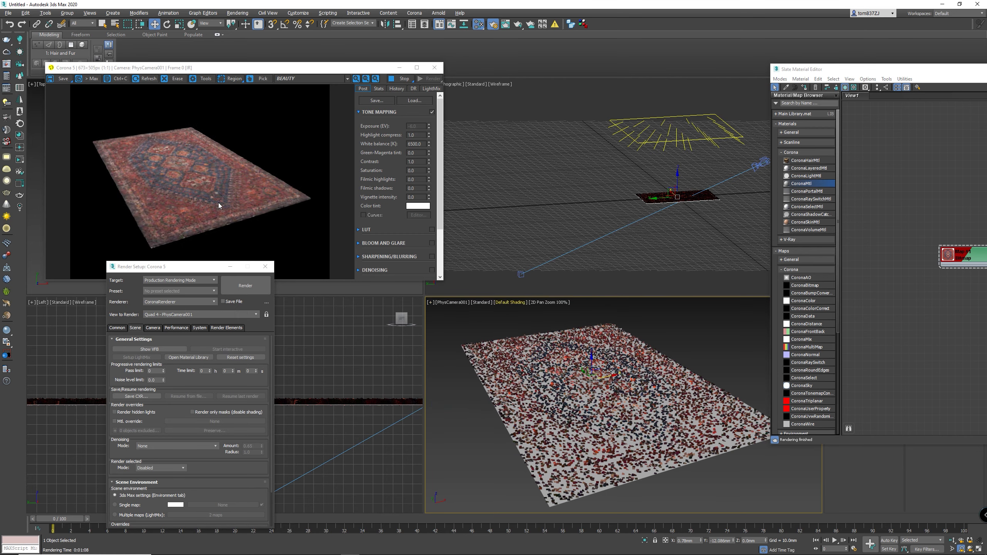
scroll(572, 450, "up", 10)
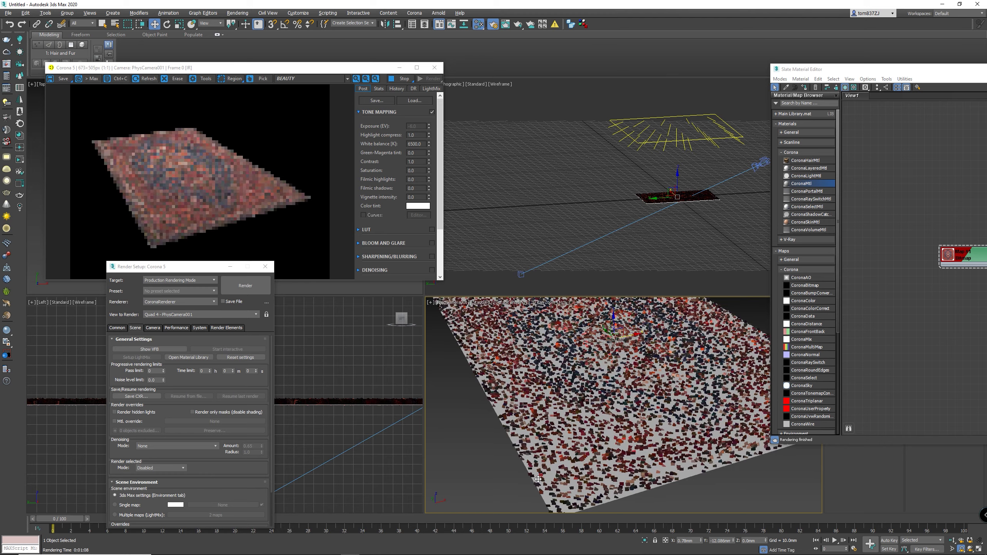
scroll(538, 478, "up", 2)
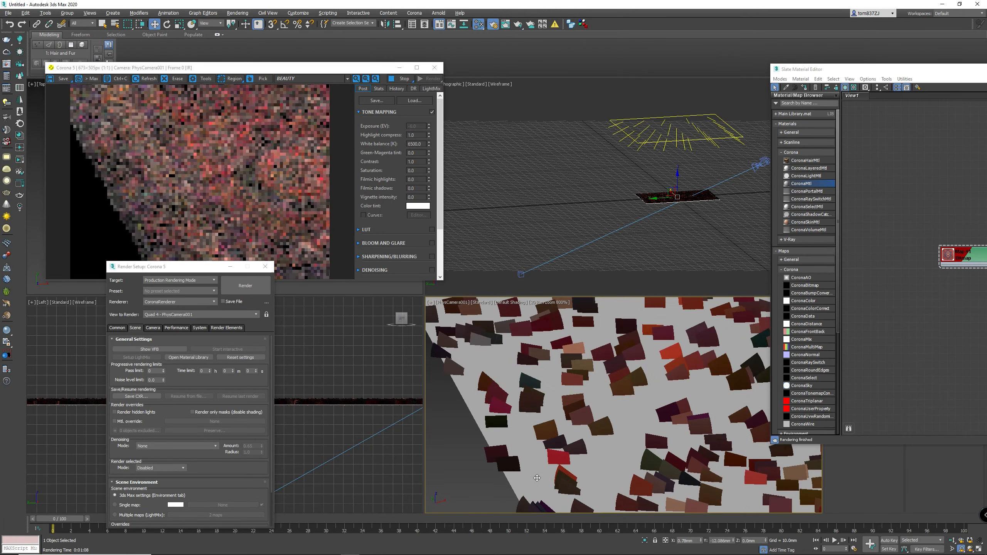
scroll(531, 470, "up", 2)
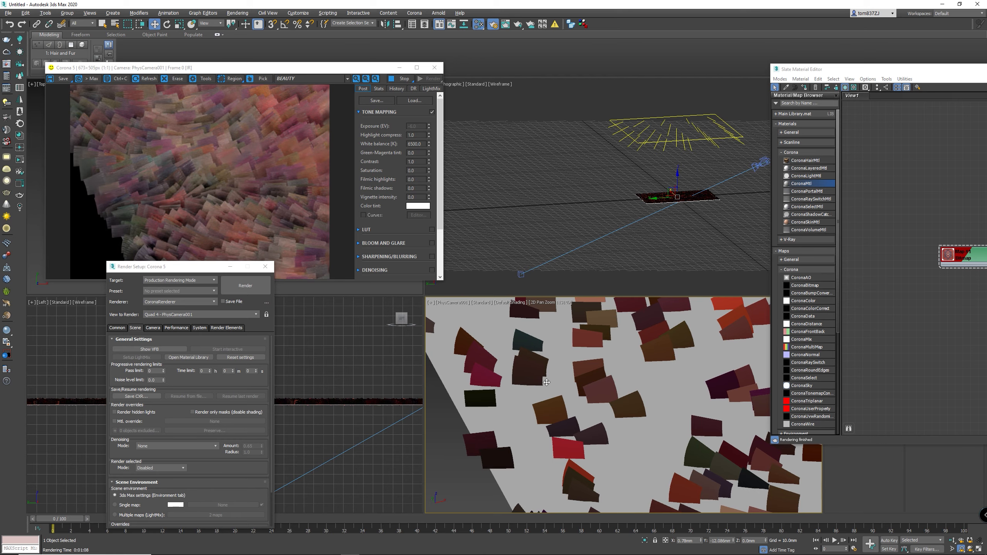
scroll(544, 383, "down", 4)
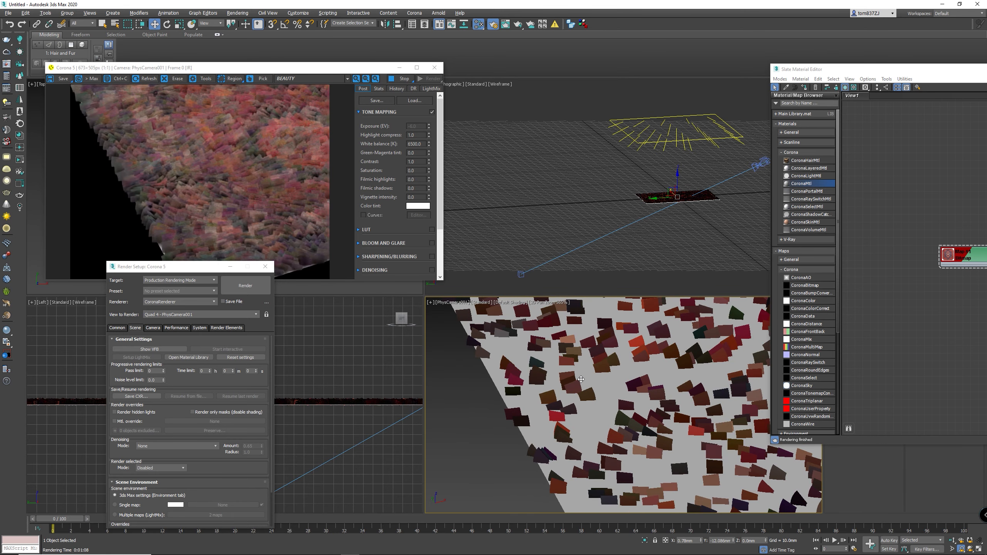
scroll(579, 379, "down", 2)
middle_click_drag(574, 380, 542, 458)
scroll(558, 405, "down", 1)
scroll(544, 425, "down", 1)
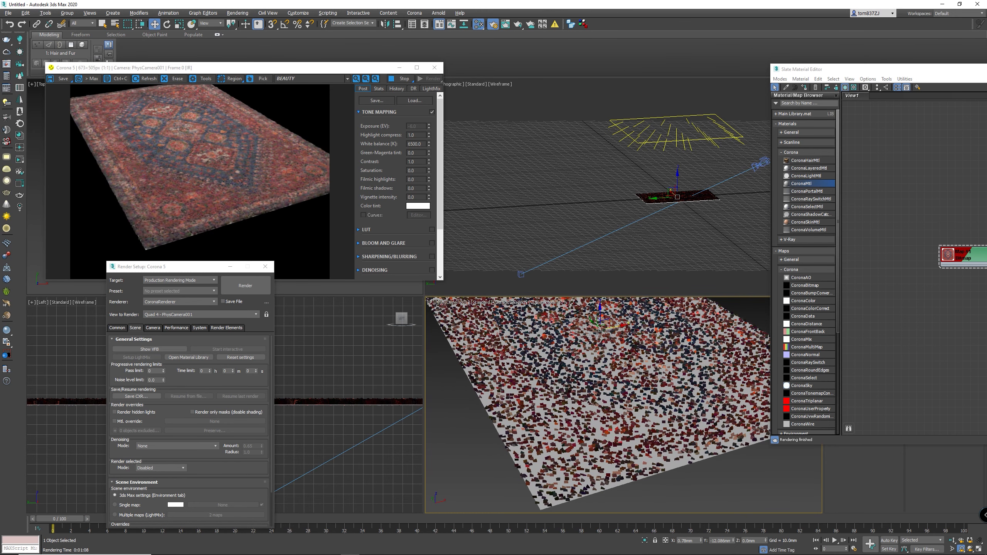
Turn off 2D Pan Zoom in the camera view and switch to the Photos app to compare the render with persian_rug_kashgai_174_x_122_cm.jpg.
left_click_drag(986, 69, 727, 14)
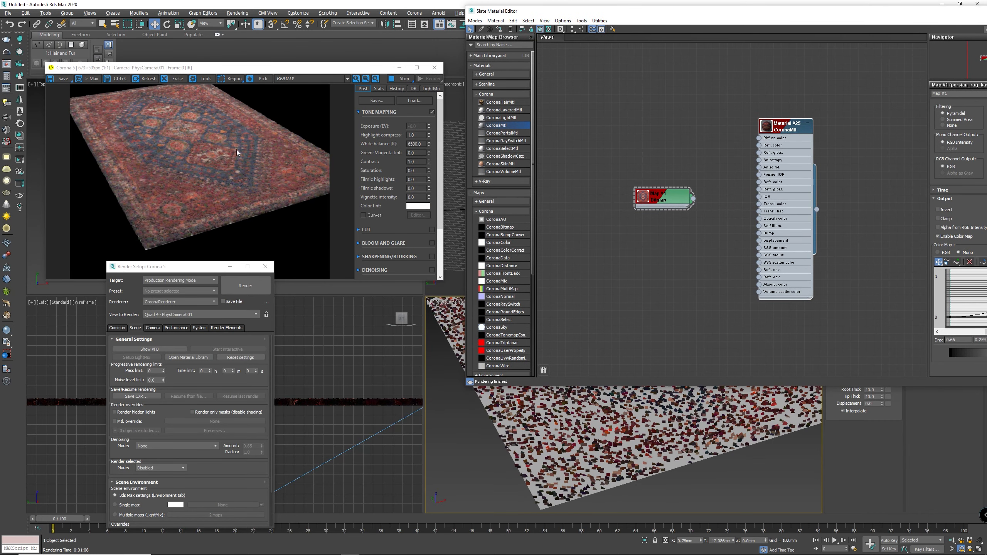
left_click(430, 304)
left_click(449, 405)
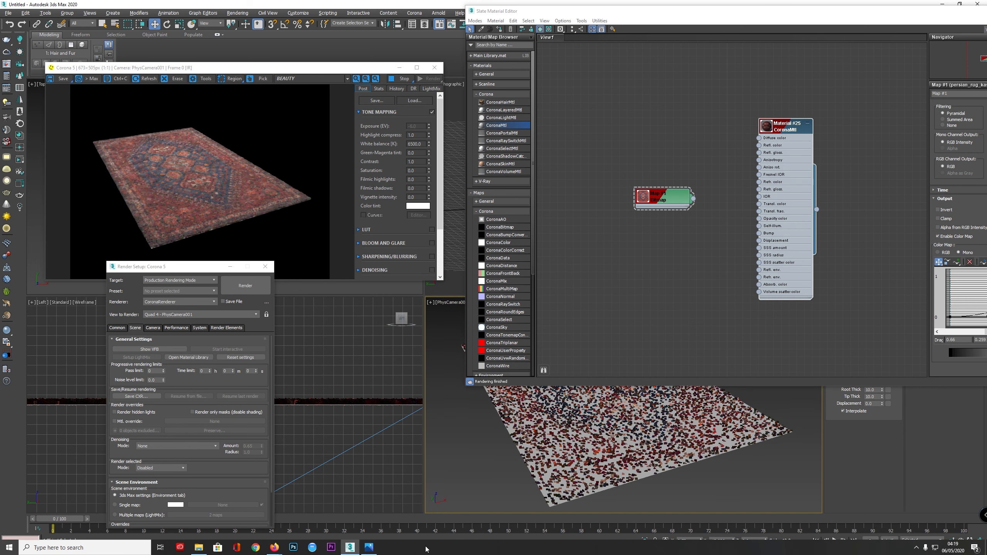
left_click(369, 551)
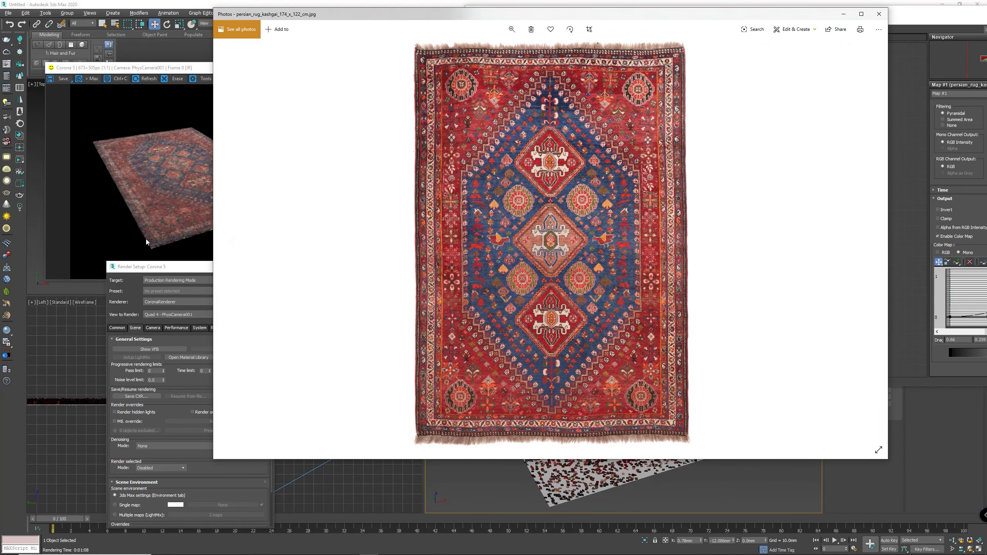
Place the rug photo beside the render for comparison, and return to the material editor, moving it fully into view.
left_click_drag(479, 15, 627, 29)
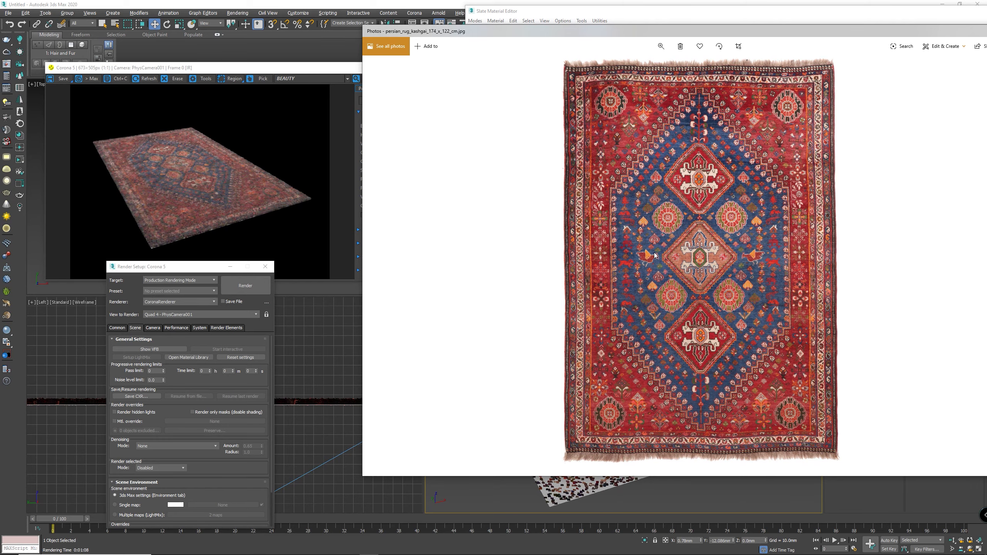
key("alt+Tab")
left_click_drag(658, 204, 588, 205)
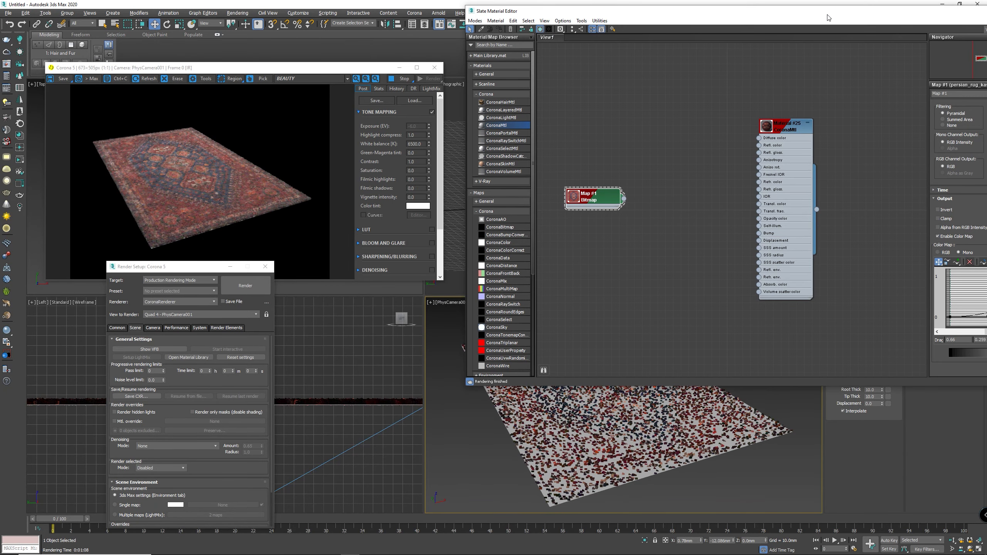
left_click_drag(828, 18, 661, 36)
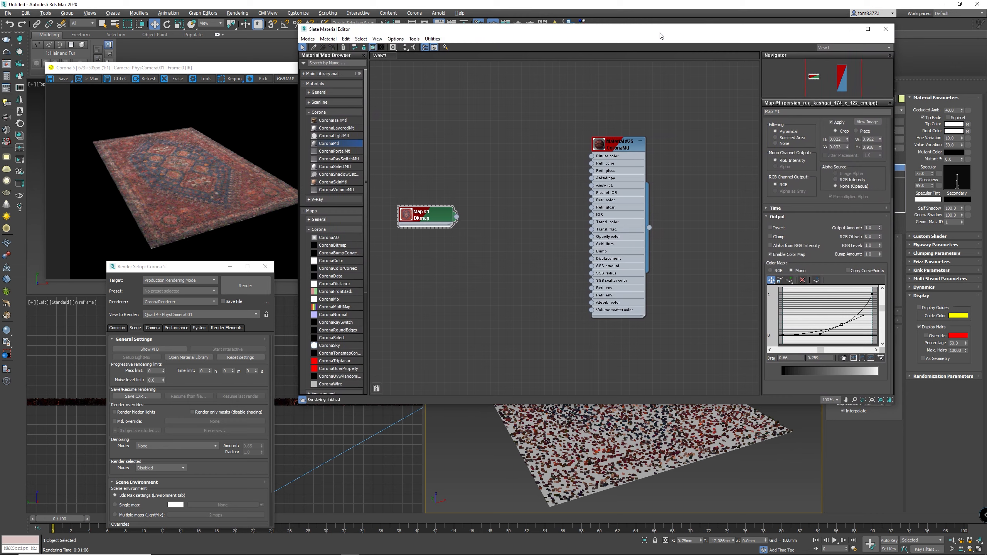
Change the rug bitmap node's map type to Output, keeping the bitmap as its sub-map.
right_click(425, 217)
left_click(443, 232)
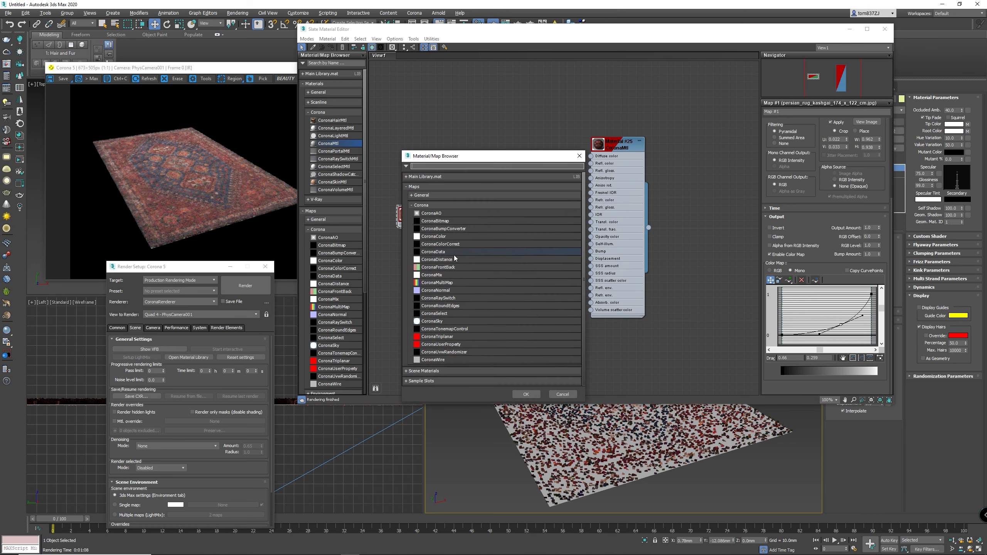
left_click(428, 195)
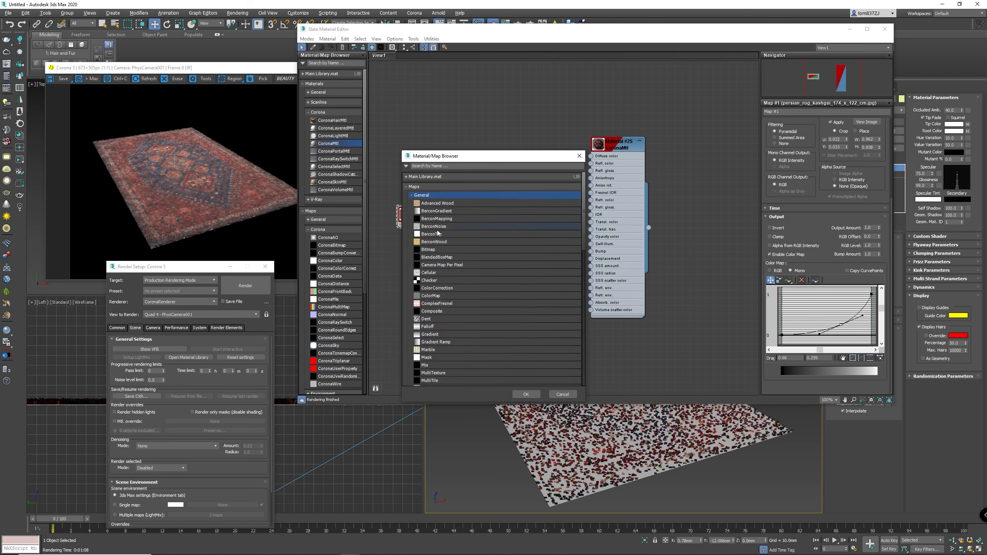
scroll(434, 364, "down", 1)
scroll(433, 376, "down", 1)
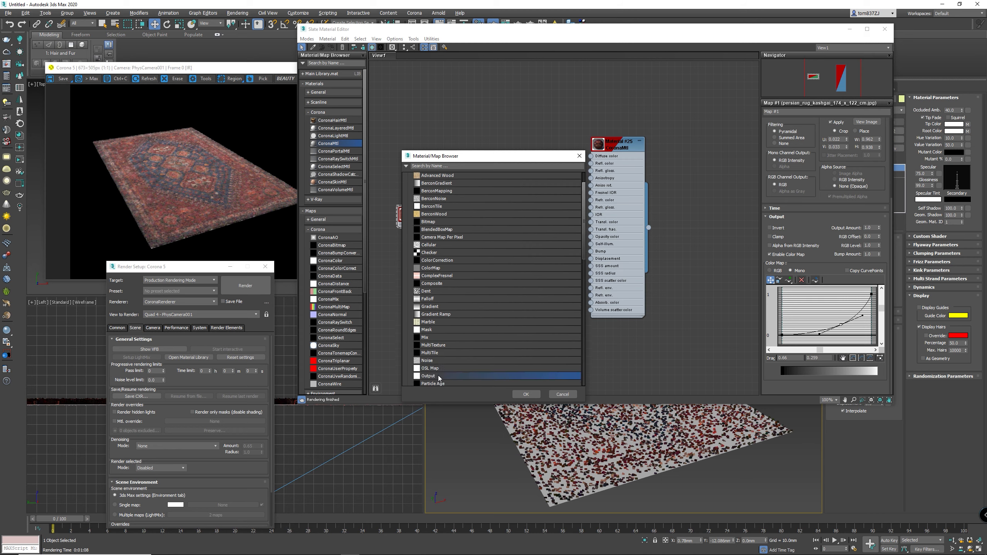
double_click(435, 369)
left_click(477, 298)
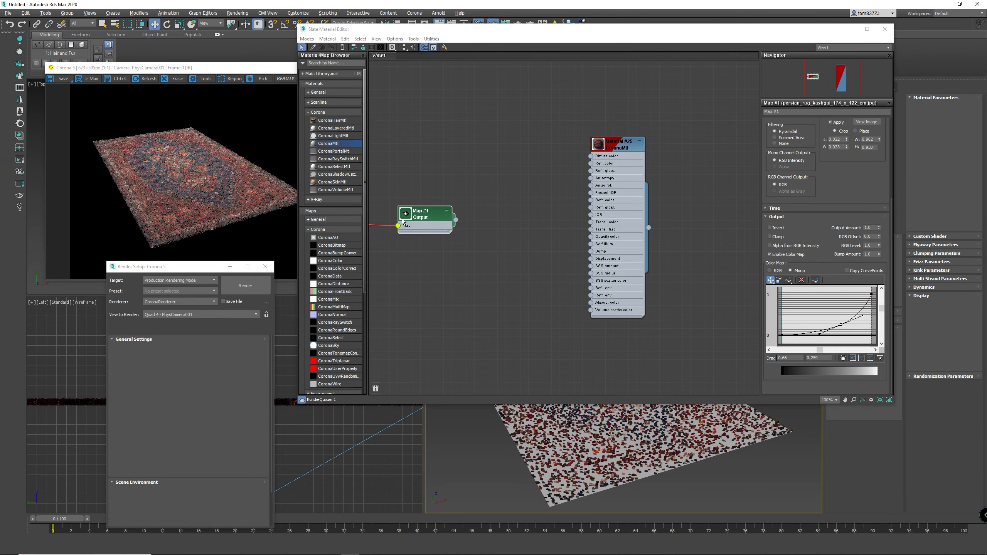
Tidy the rug bitmap and Output nodes in the material graph and show the Output map's parameters.
middle_click_drag(430, 185, 564, 171)
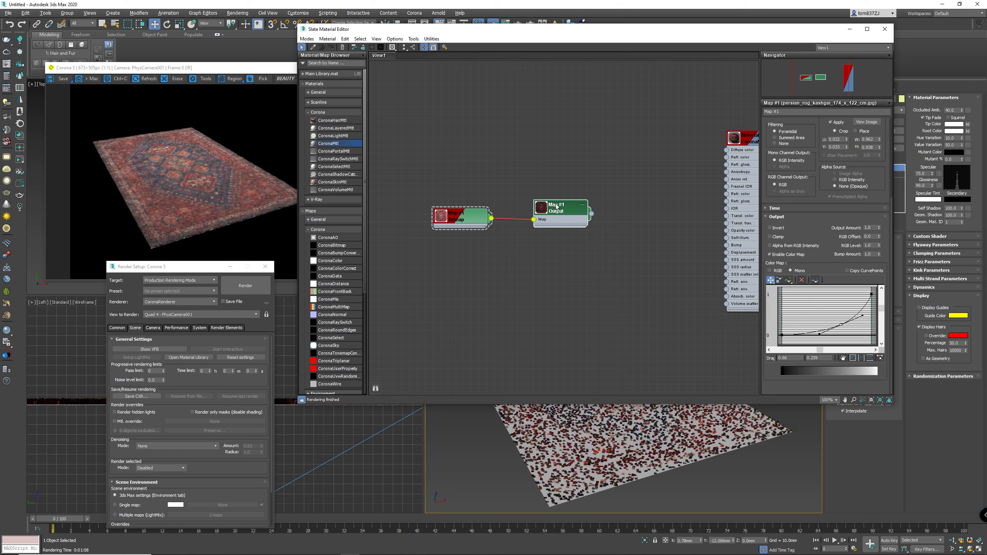
double_click(540, 213)
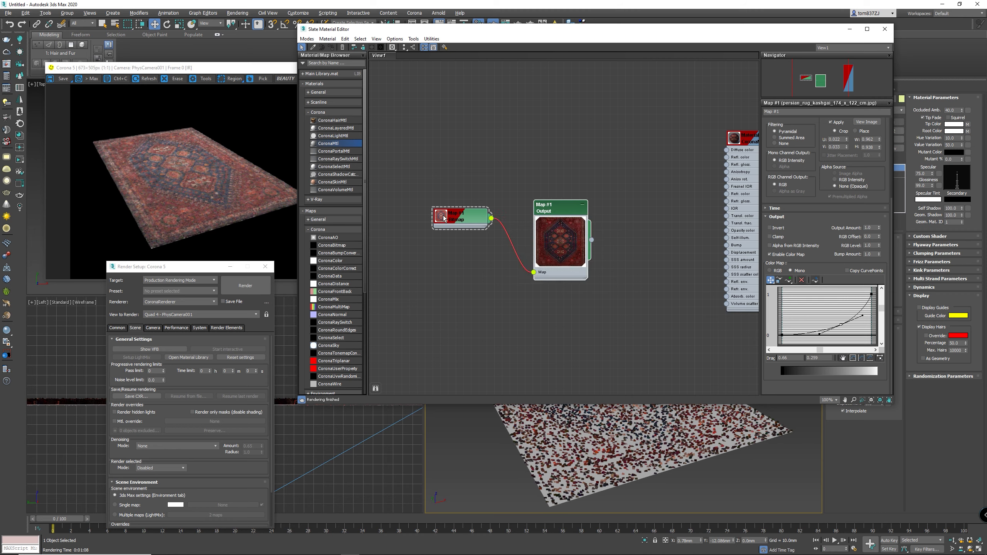
double_click(549, 222)
double_click(558, 212)
left_click_drag(458, 195, 473, 211)
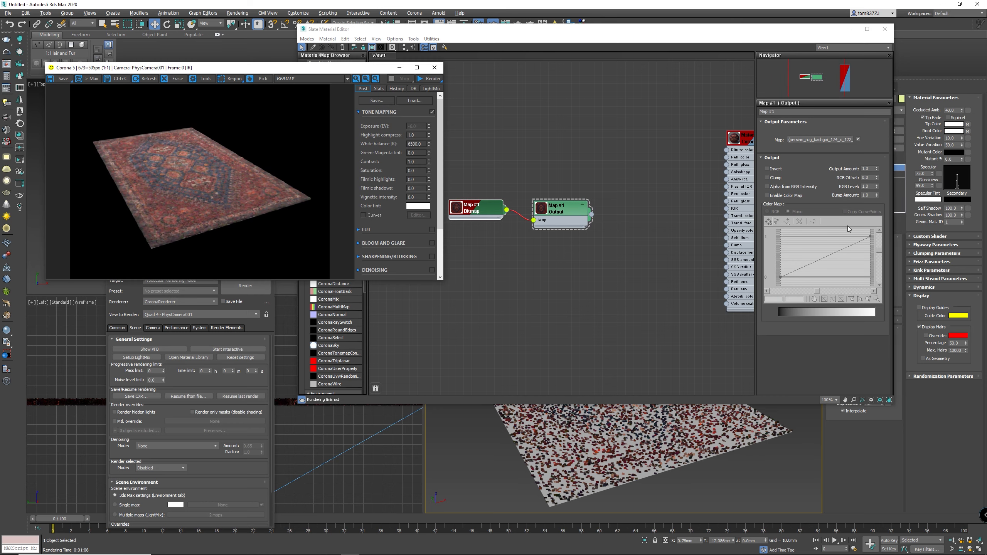
Enable the Output map's color map and add two curve points at about 0.34 and 0.71.
left_click(767, 195)
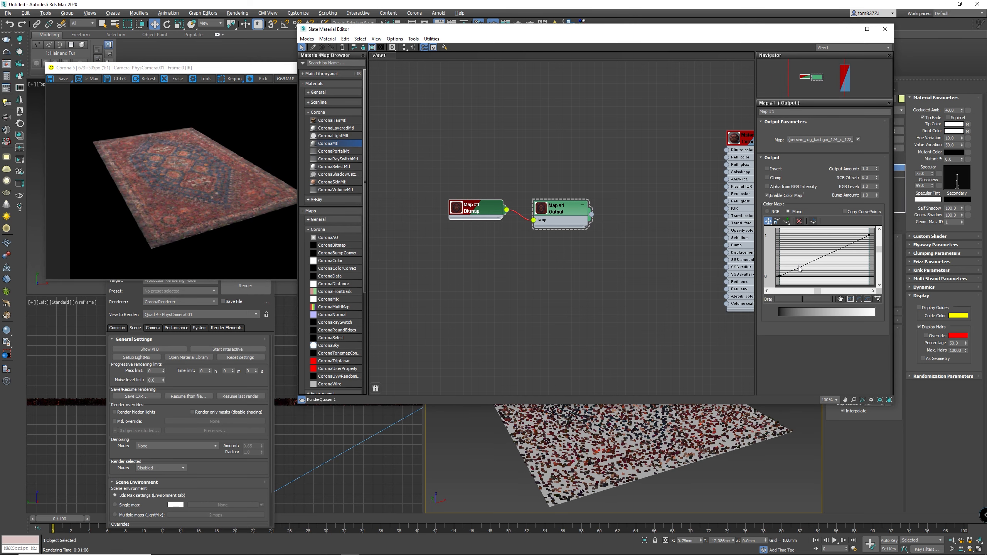
left_click(787, 222)
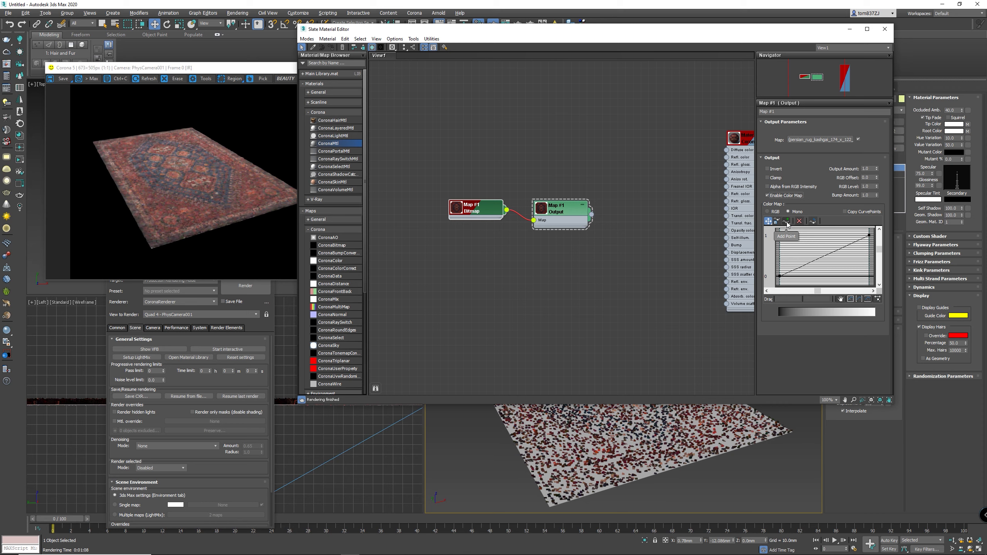
left_click(810, 262)
left_click(844, 247)
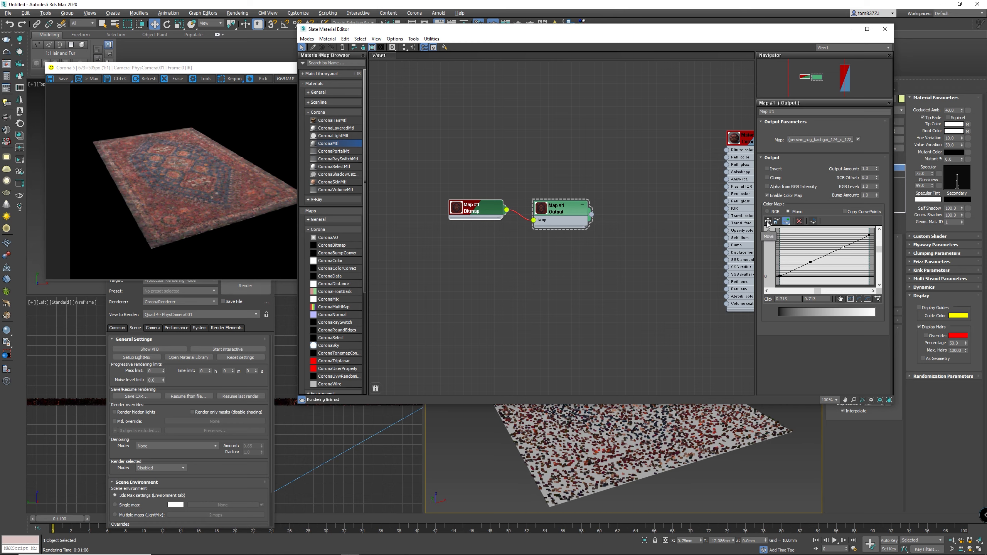
Convert both inner curve points to Bezier and shape an S-curve, with the lower point at about 0.38, 0.26.
right_click(800, 247)
left_click(811, 263)
right_click(811, 263)
left_click(821, 277)
left_click_drag(818, 262, 828, 253)
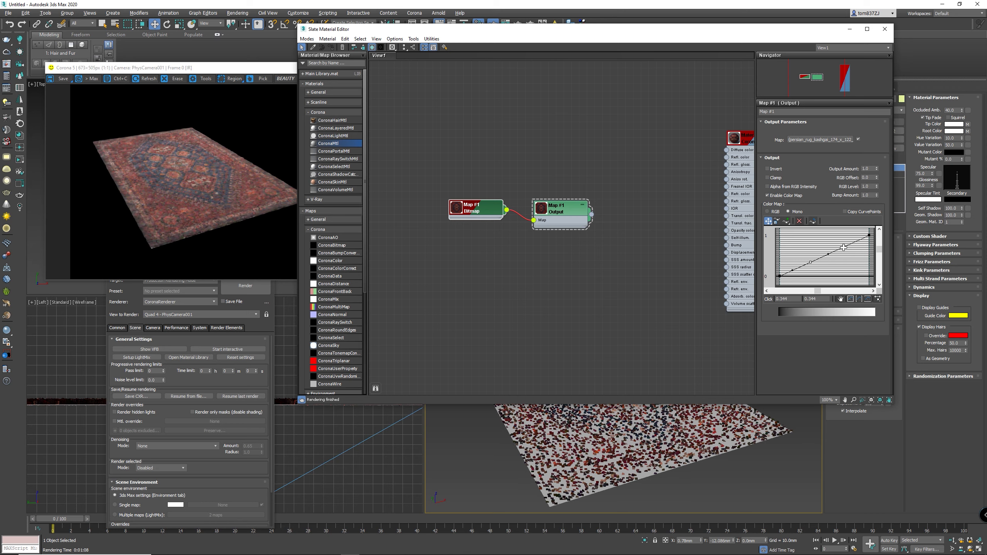
right_click(844, 247)
left_click(855, 261)
left_click_drag(852, 248, 828, 248)
left_click(814, 266)
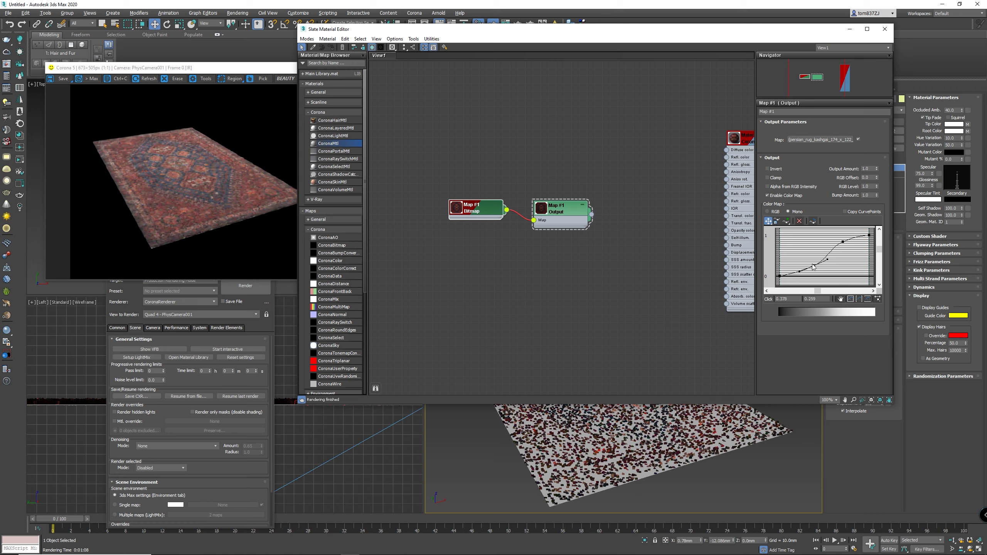
left_click_drag(828, 259, 829, 257)
Restart the Corona interactive render to check the rug with the Output map's S-curve.
left_click(258, 70)
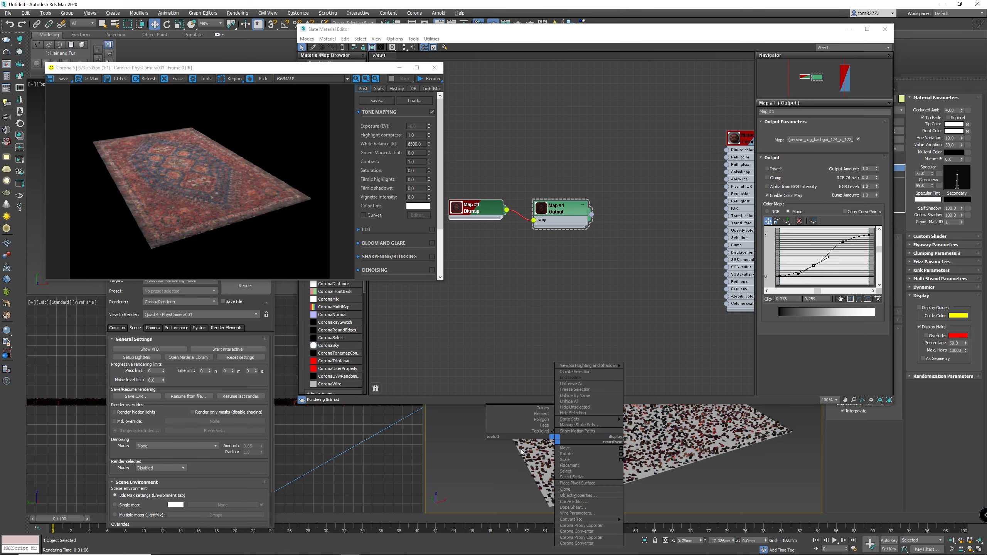
left_click(239, 351)
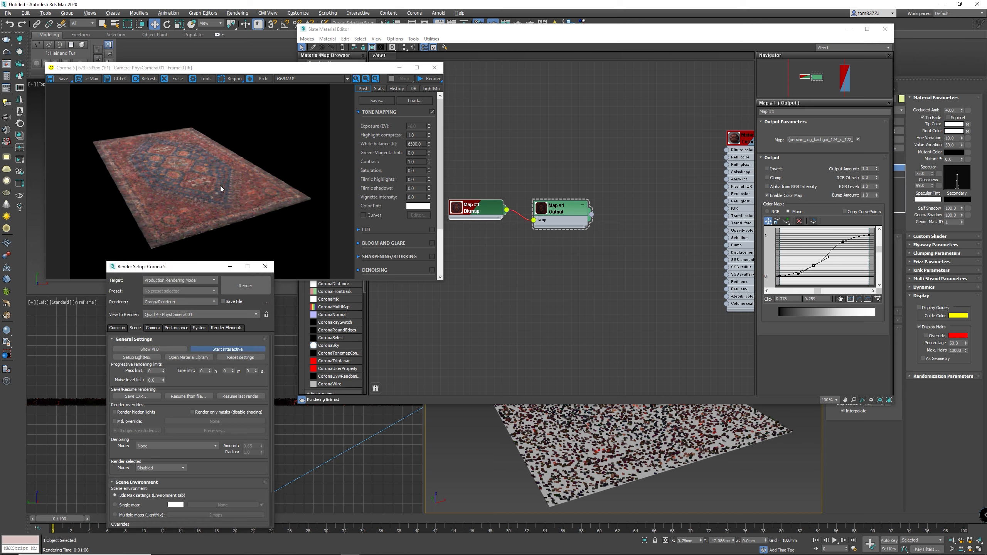
left_click(249, 349)
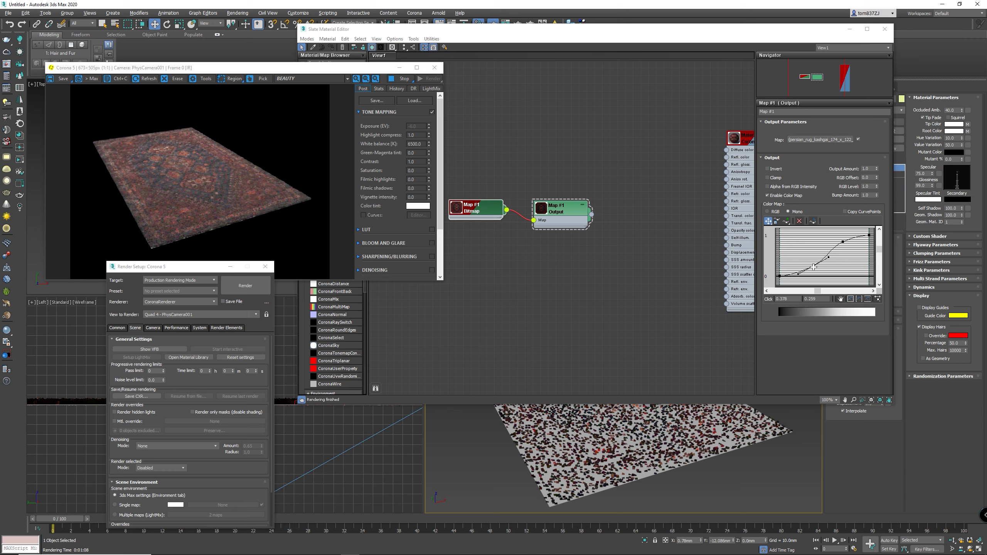
Move the lower curve point to about 0.35, 0.33 and the upper to about 0.66, 0.91, and compare the render with the rug photo.
left_click_drag(813, 267, 811, 263)
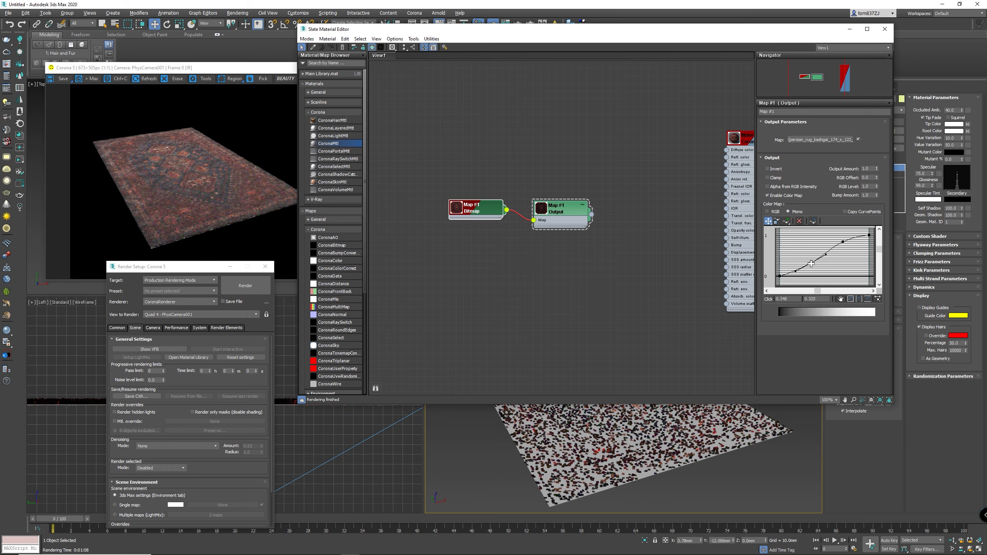
left_click(267, 73)
left_click_drag(843, 241, 839, 240)
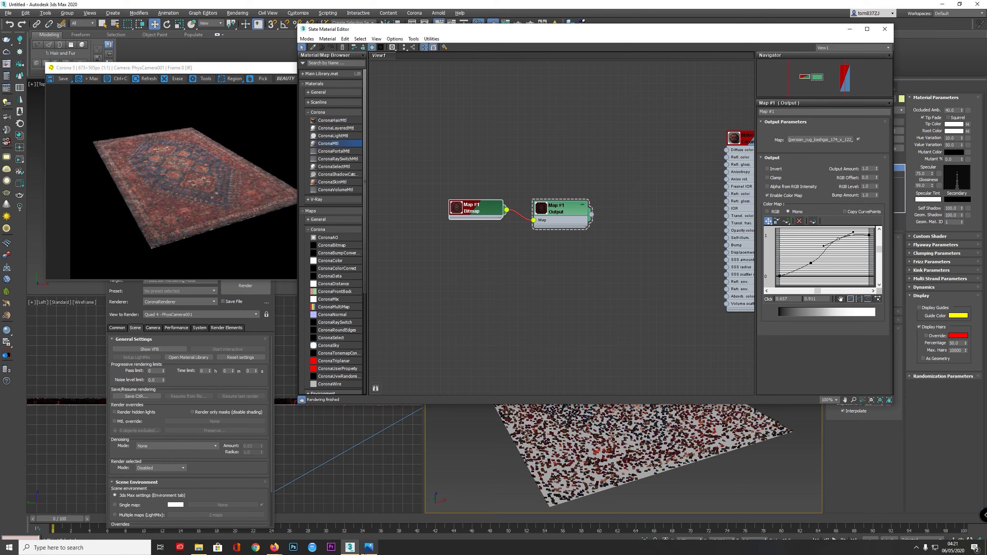
left_click(368, 547)
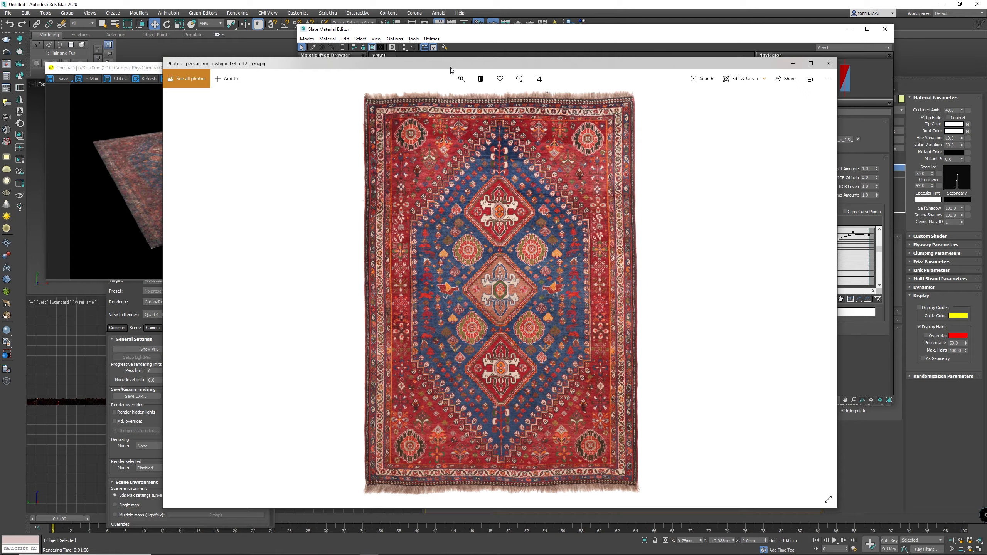
left_click(451, 41)
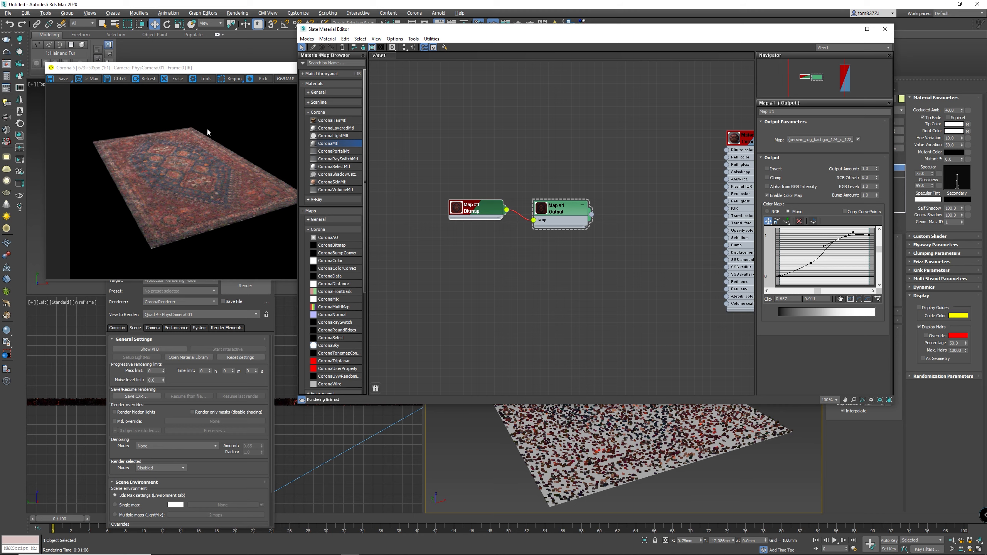
Change the Output node's map type to Color Correction, keeping the Output map as its sub-map.
right_click(563, 213)
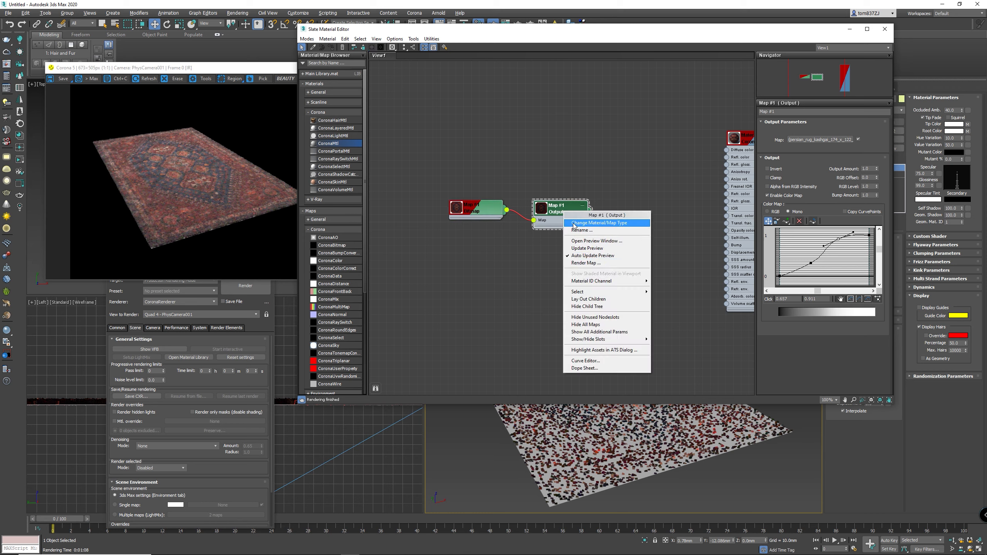
left_click(599, 223)
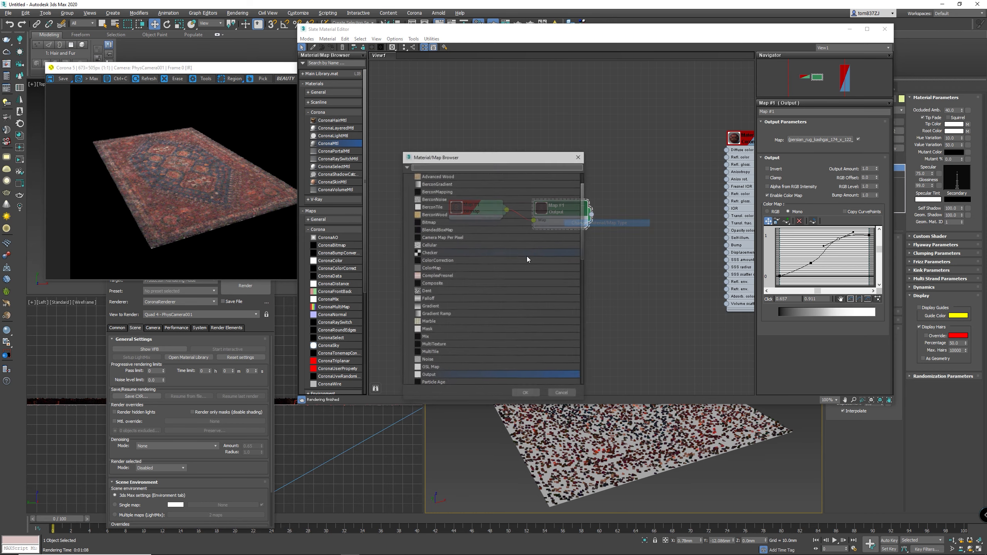
double_click(432, 260)
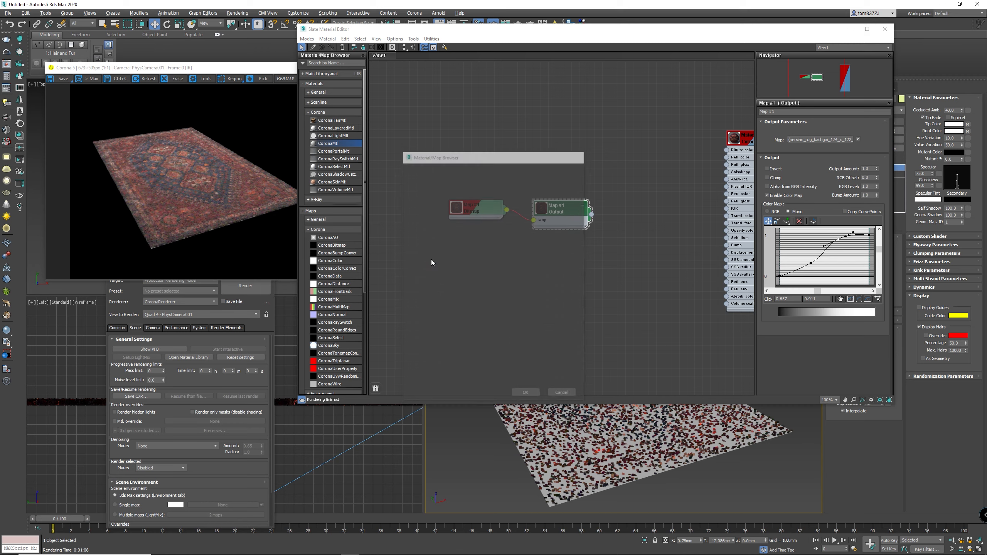
left_click(476, 298)
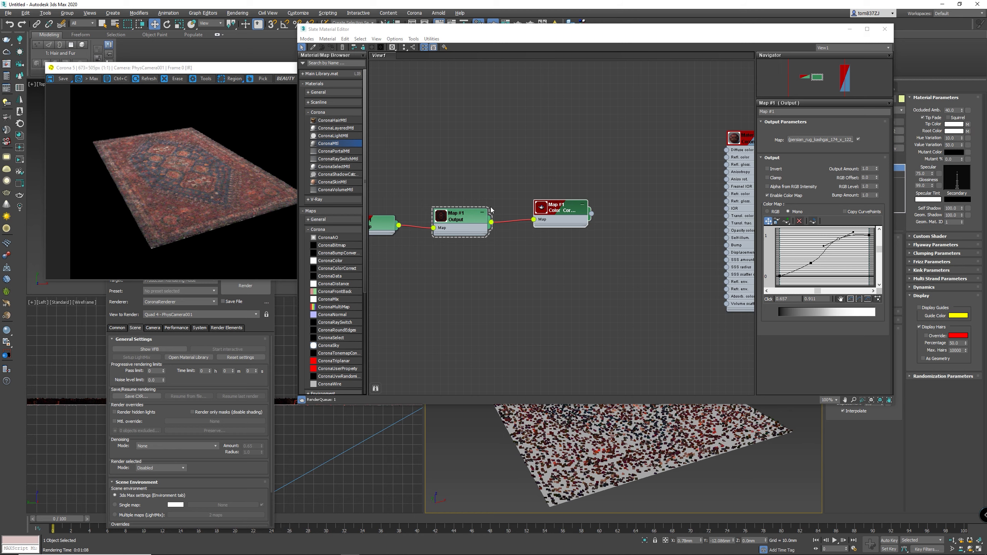
Increase the Color Correction map's saturation, compare the render with the rug photo, and close the photo.
left_click(555, 212)
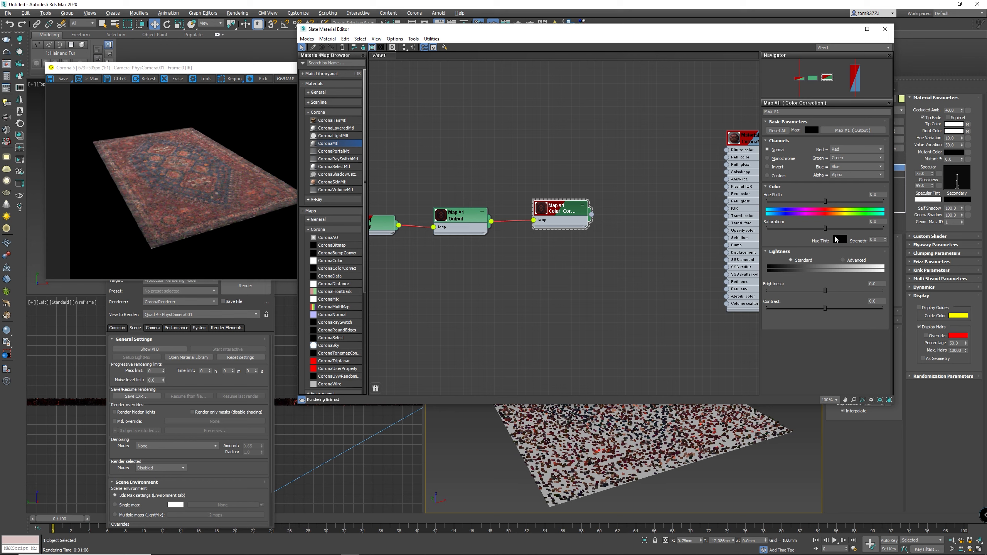
left_click_drag(825, 228, 843, 235)
left_click(369, 547)
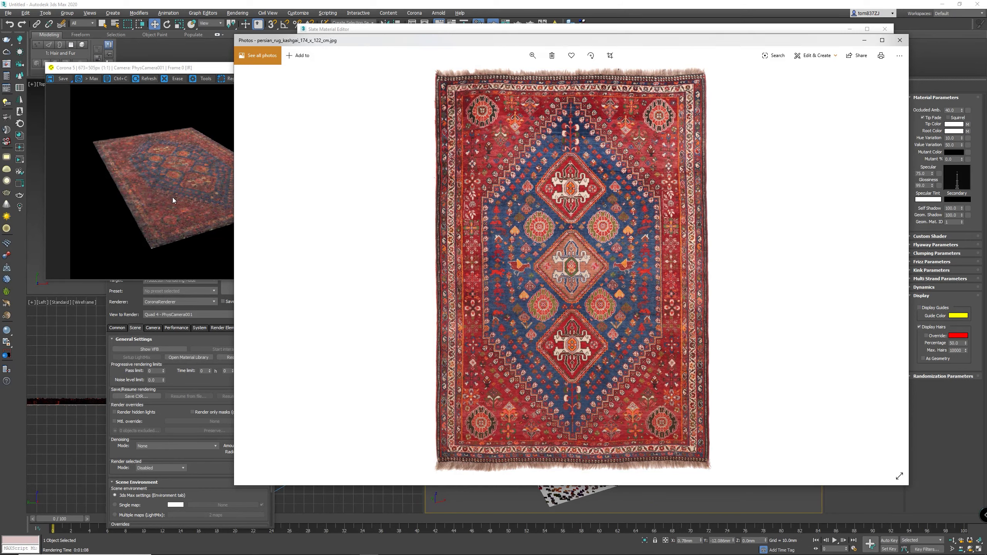
left_click(899, 41)
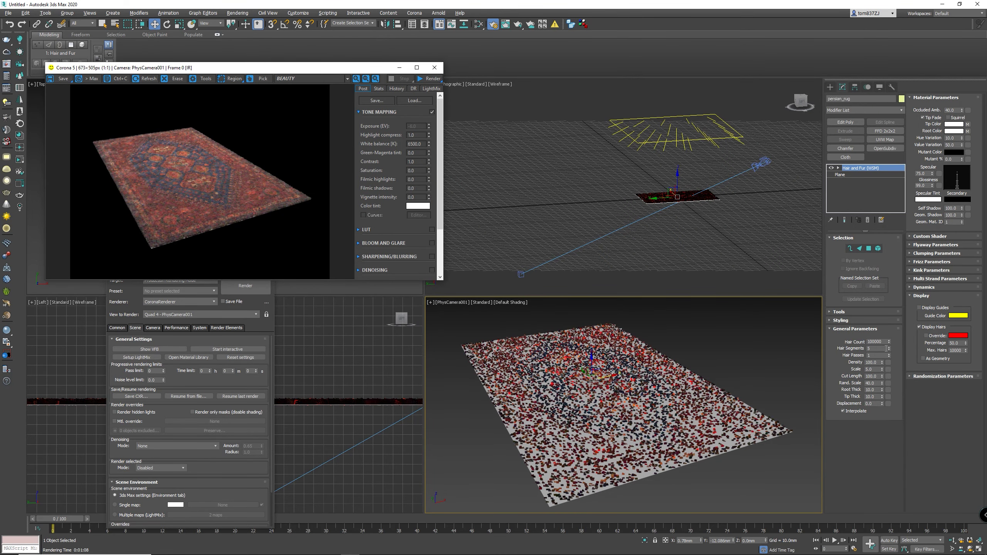
Set the rug hair's root thickness to 2 and its tip thickness to 12.
double_click(884, 341)
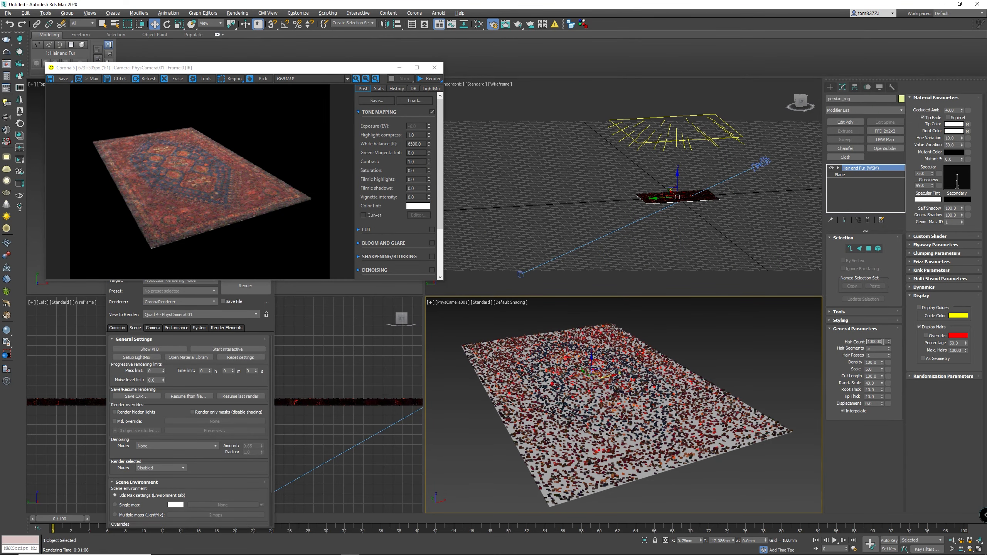
double_click(874, 389)
type("2")
key("Tab")
type("12")
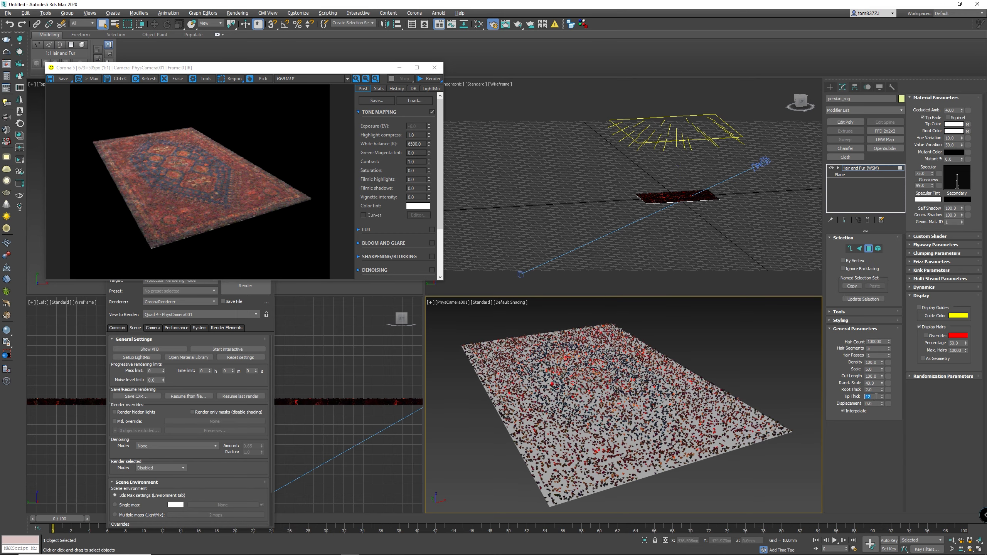
Set both the root thickness and the tip thickness of the rug hair to 0.5.
key("shift+Tab")
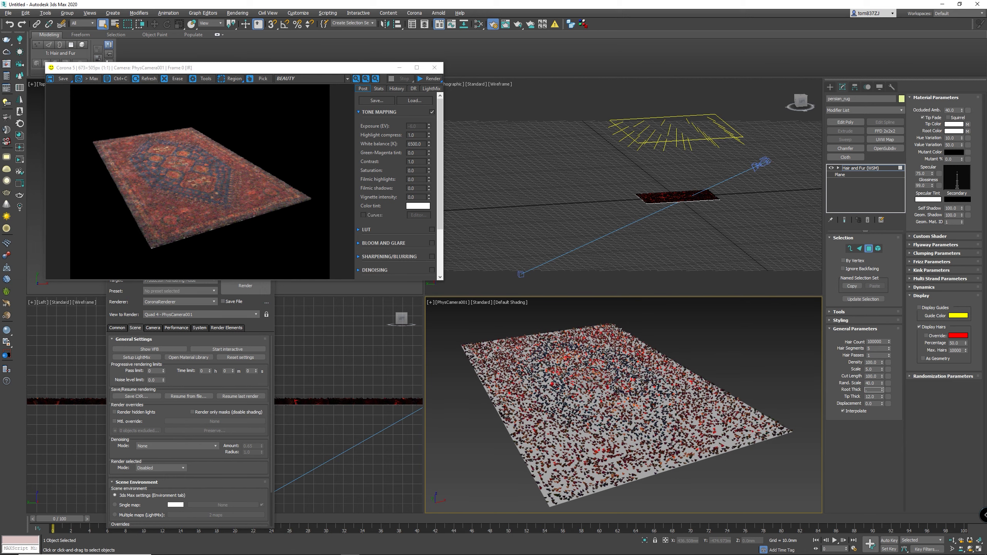
type("0.5")
key("Return")
key("Tab")
type("0.5")
key("Return")
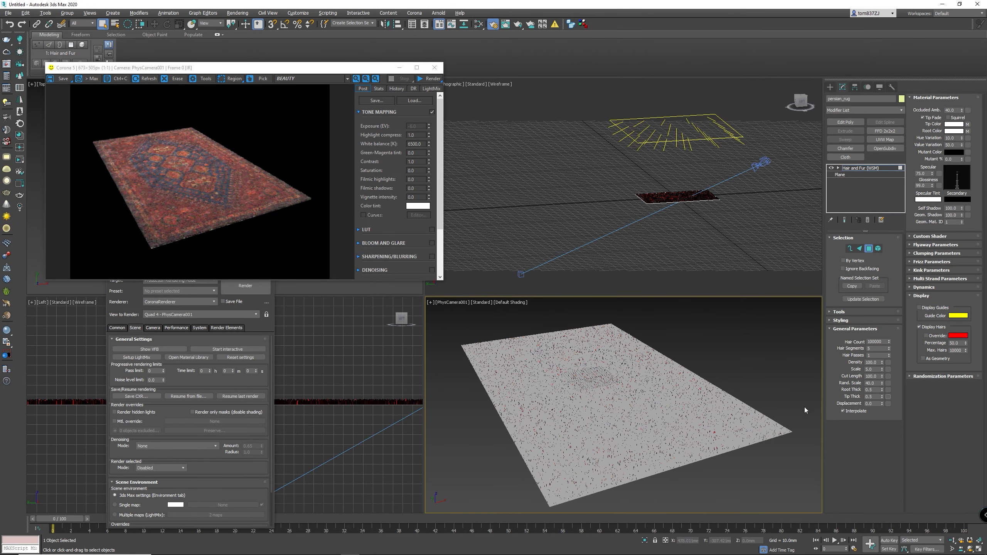
Leave polygon selection and set the rug hair's clumping to 100 clumps with strength, scruffle and rotation of 0.1.
left_click(883, 169)
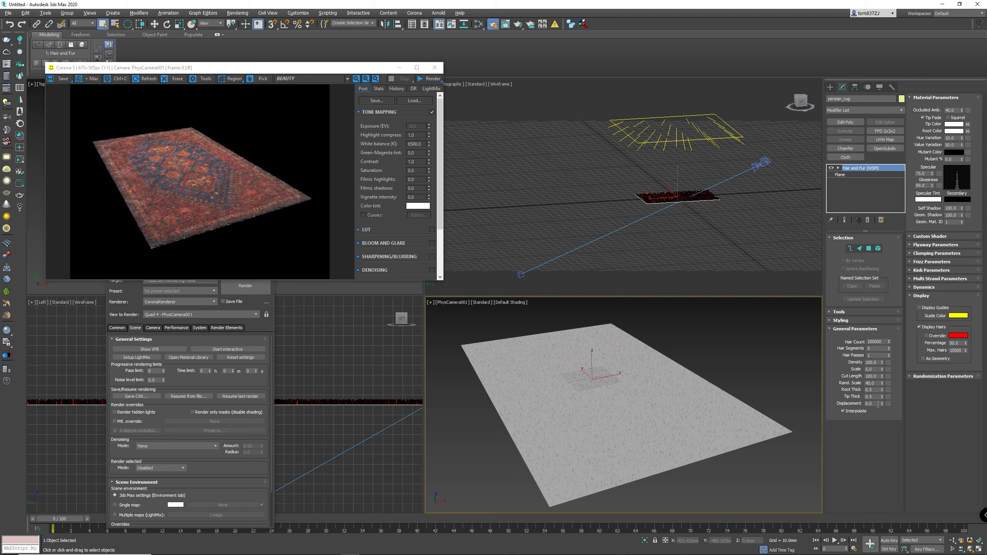
left_click(934, 254)
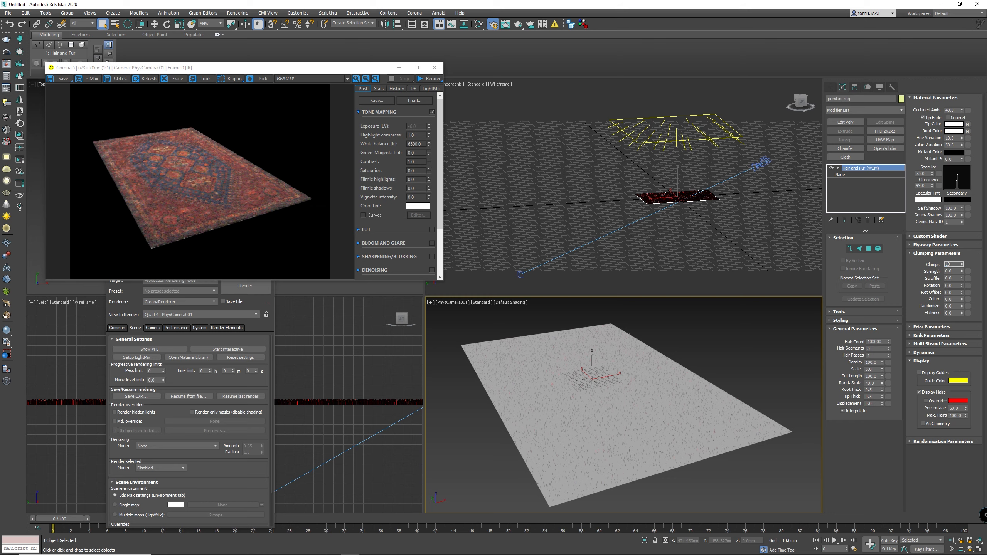
type("1")
key("Return")
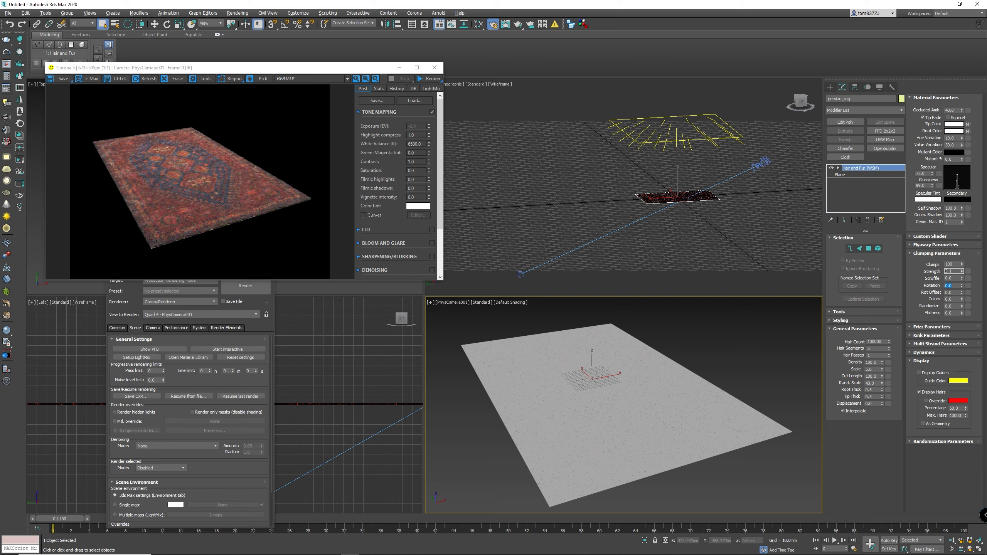
type("0.1")
left_click_drag(957, 278, 848, 283)
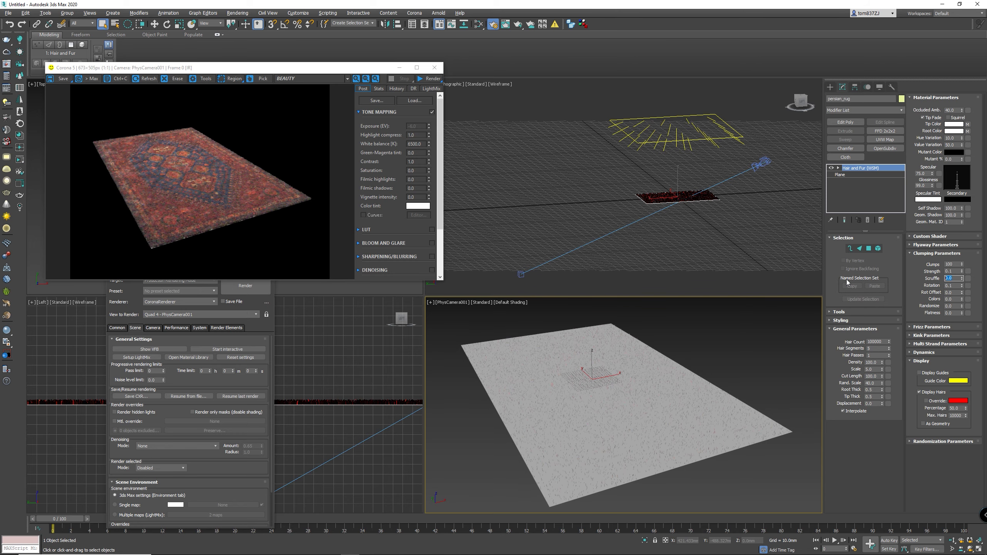
type(".")
Set the rug hair's flyaway percent to 5 and flyaway strength to 0.1, leaving the custom shader unapplied.
left_click(937, 244)
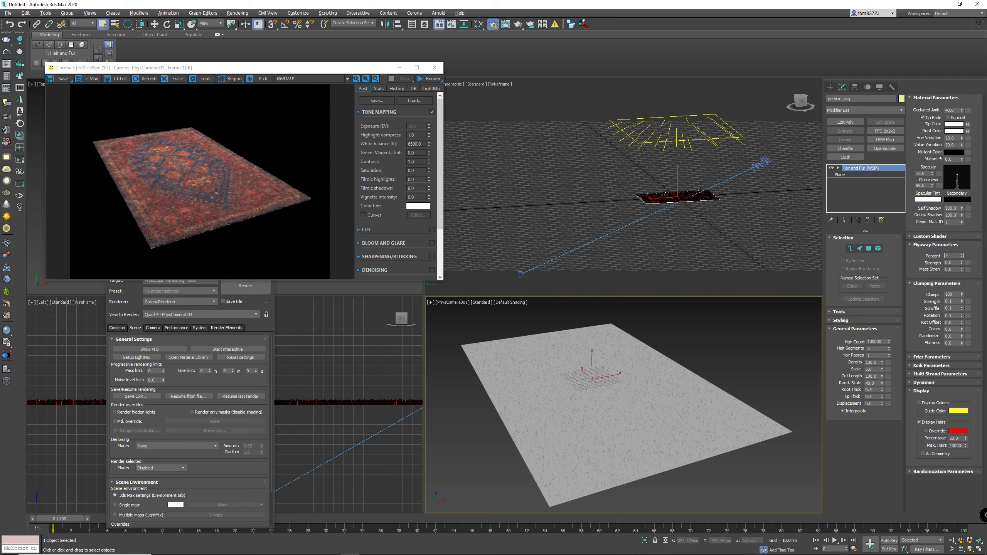
type("1")
key("Return")
type("0.1")
key("Return")
left_click(938, 236)
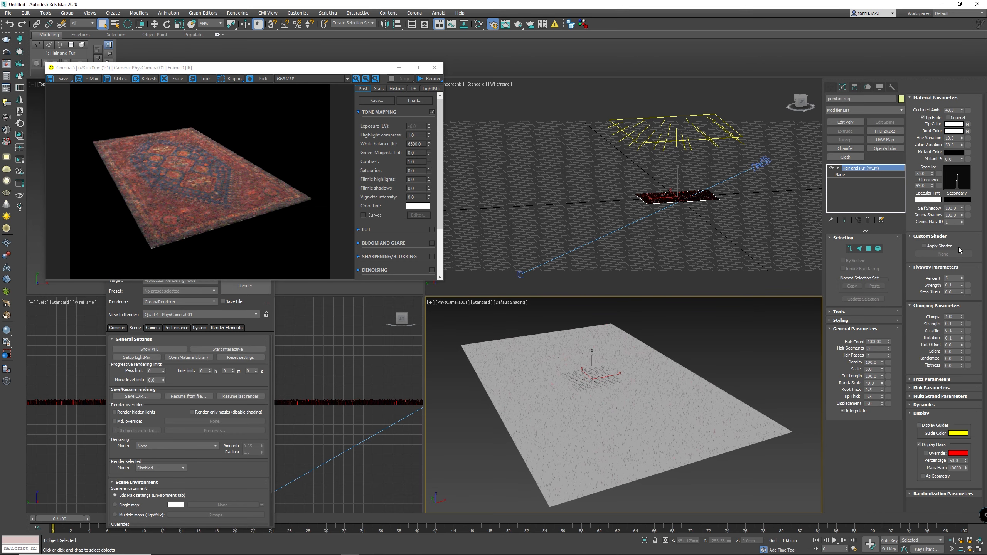
left_click(936, 236)
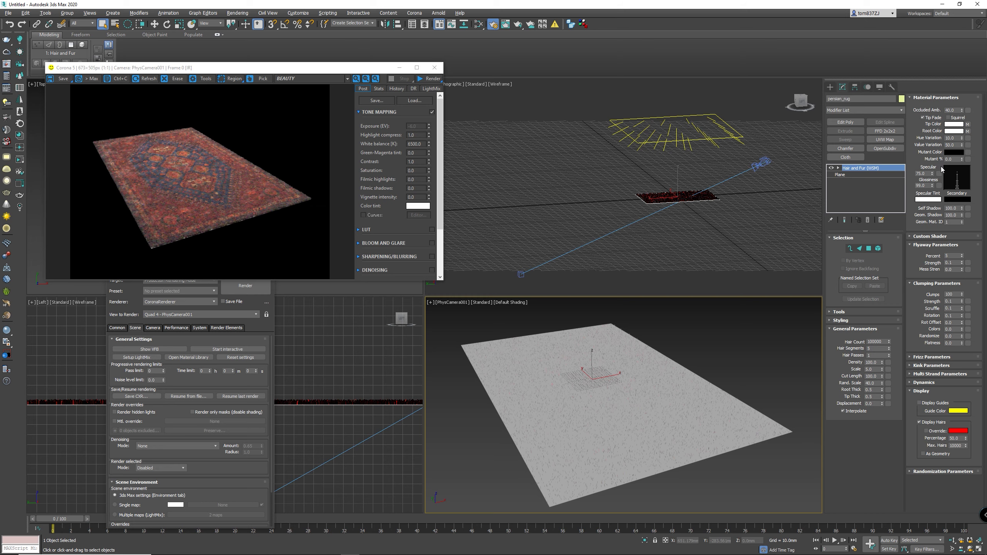
Set the hair material's hue variation to 5, specular to 50 and glossiness to 70.
double_click(953, 138)
key("Tab")
type("50")
key("Tab")
type("70")
key("Tab")
Raise the rug's hair count to 2000000.
double_click(877, 342)
type("2000")
key("Tab")
key("Tab")
Start Corona interactive rendering and enable 2D Pan Zoom Mode for the PhysCamera001 view.
left_click(258, 327)
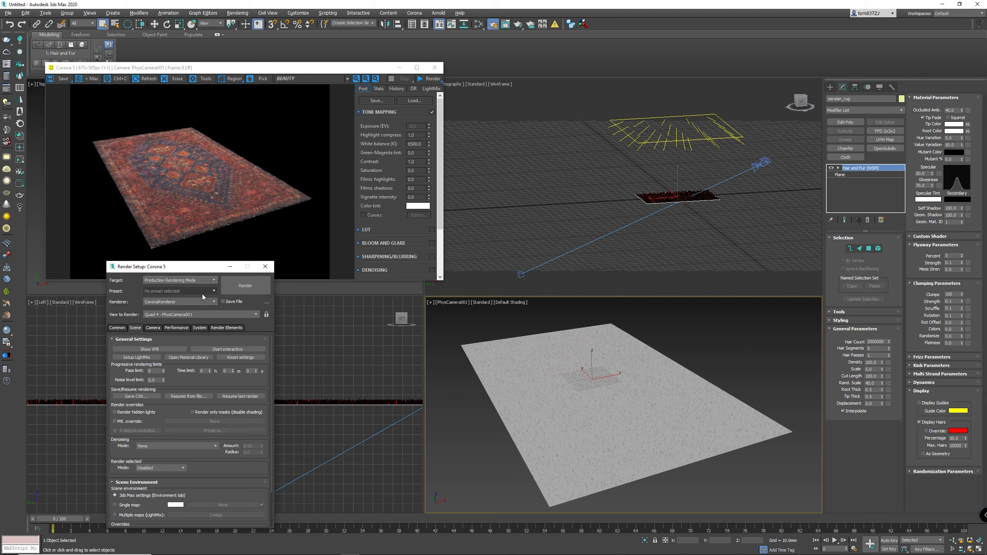
left_click(219, 349)
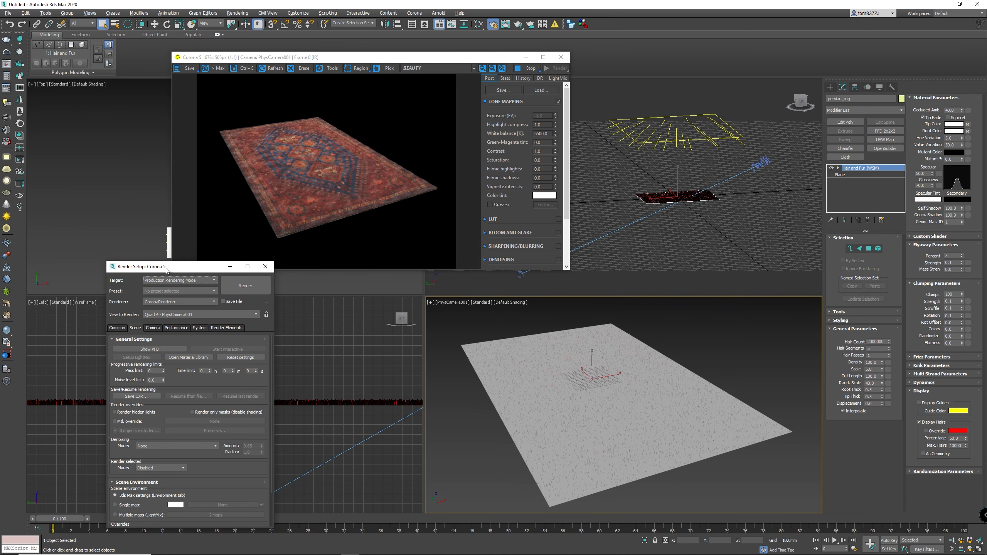
left_click(431, 305)
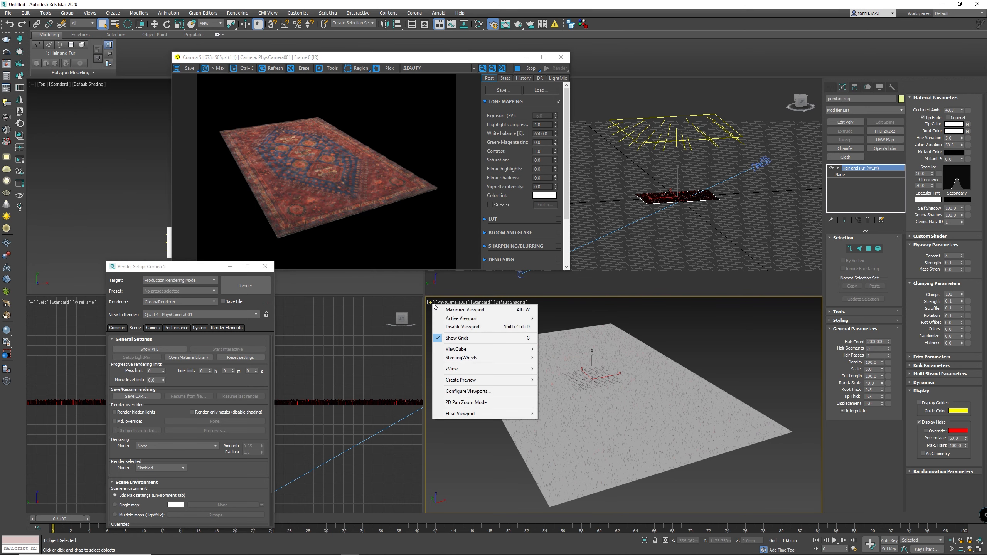
left_click(449, 404)
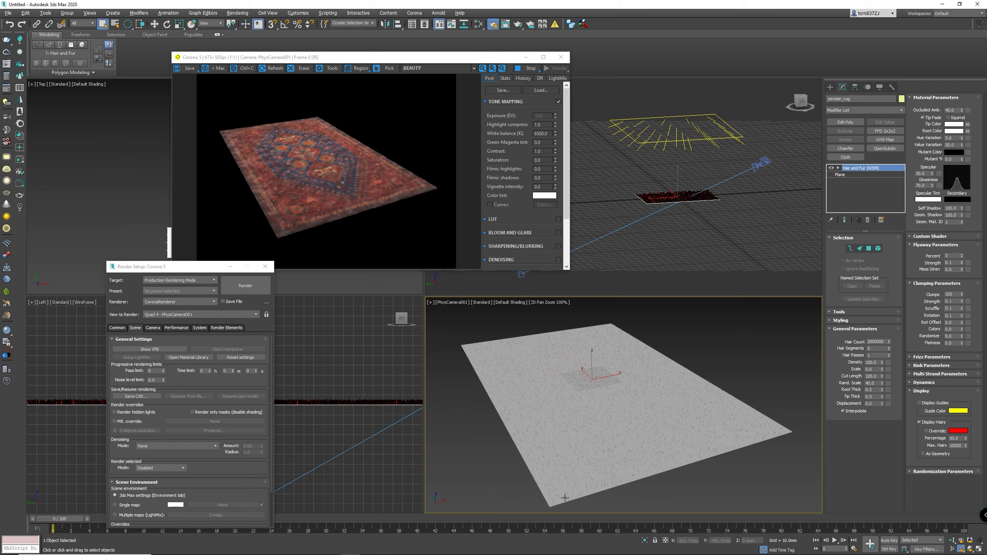
Examine the rug's corners, edges and hair strands up close in the interactive render.
scroll(561, 498, "up", 5)
scroll(559, 496, "up", 8)
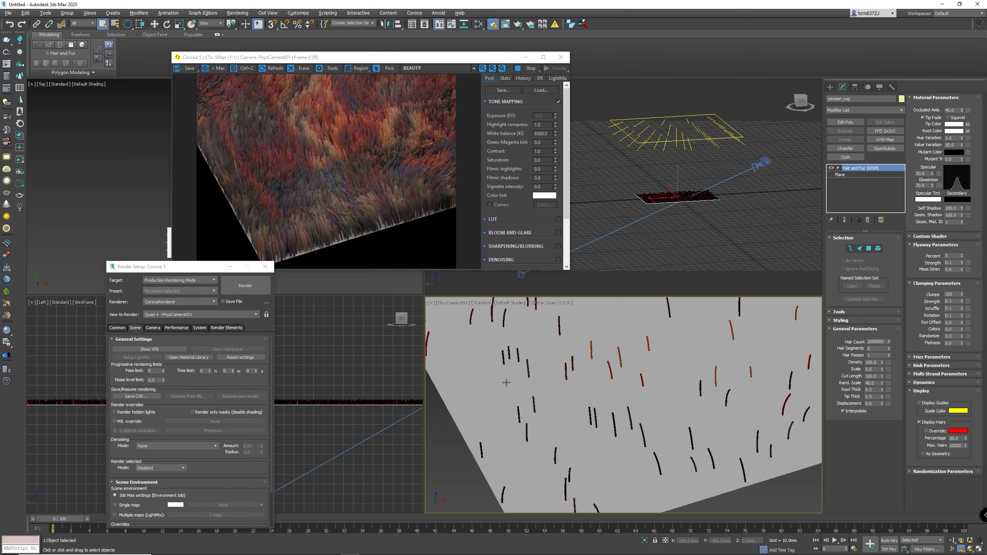
scroll(489, 345, "down", 5)
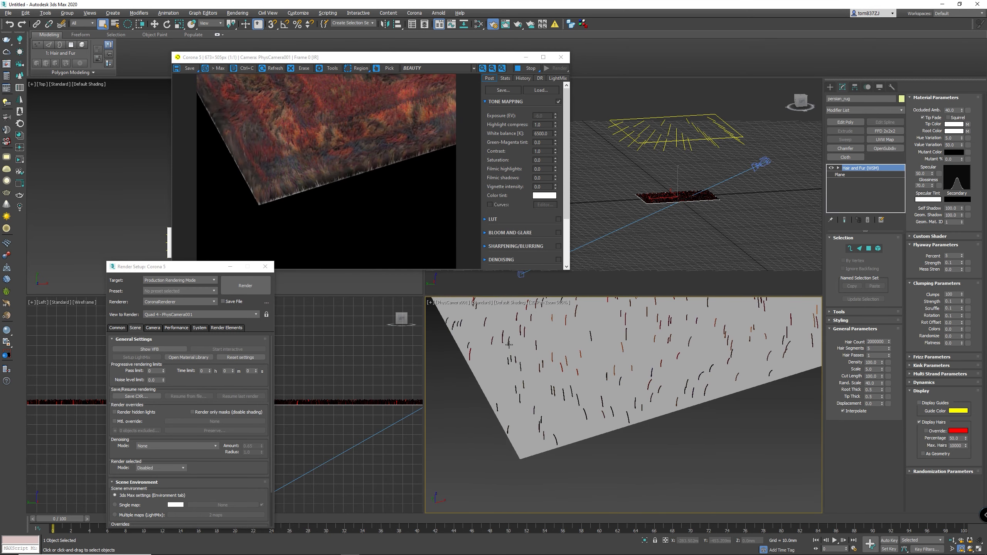
scroll(499, 348, "down", 1)
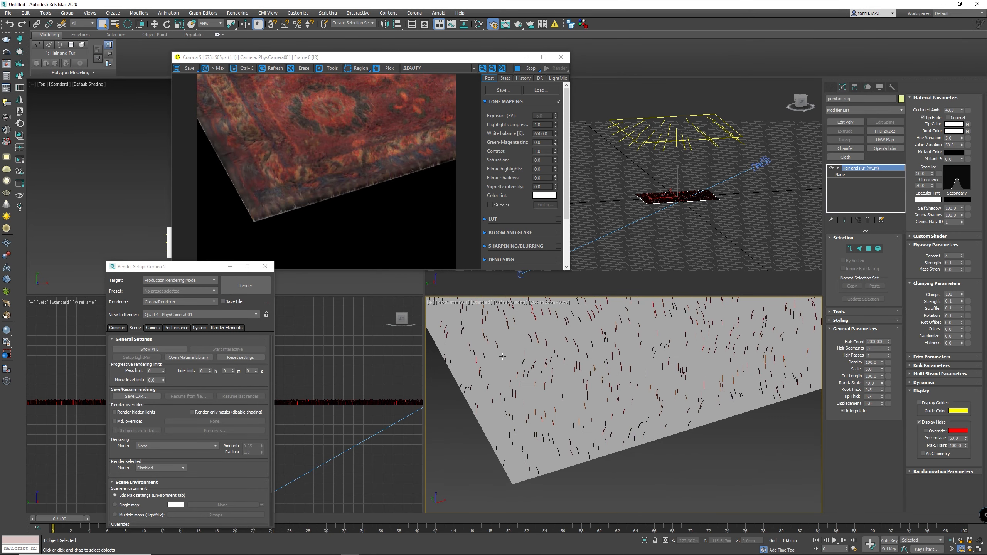
middle_click_drag(503, 357, 624, 460)
middle_click_drag(538, 375, 536, 469)
middle_click_drag(559, 391, 587, 458)
scroll(556, 443, "up", 3)
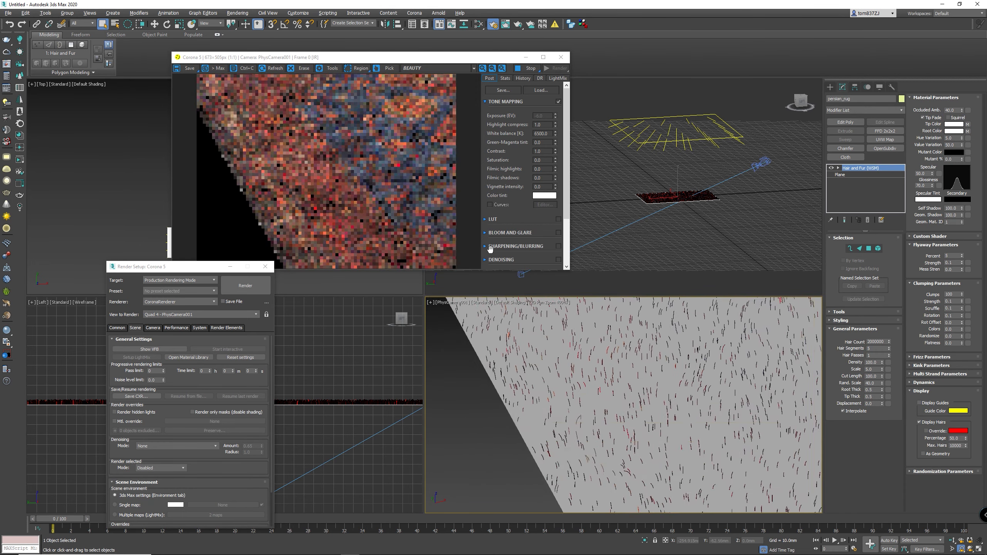
scroll(555, 442, "up", 4)
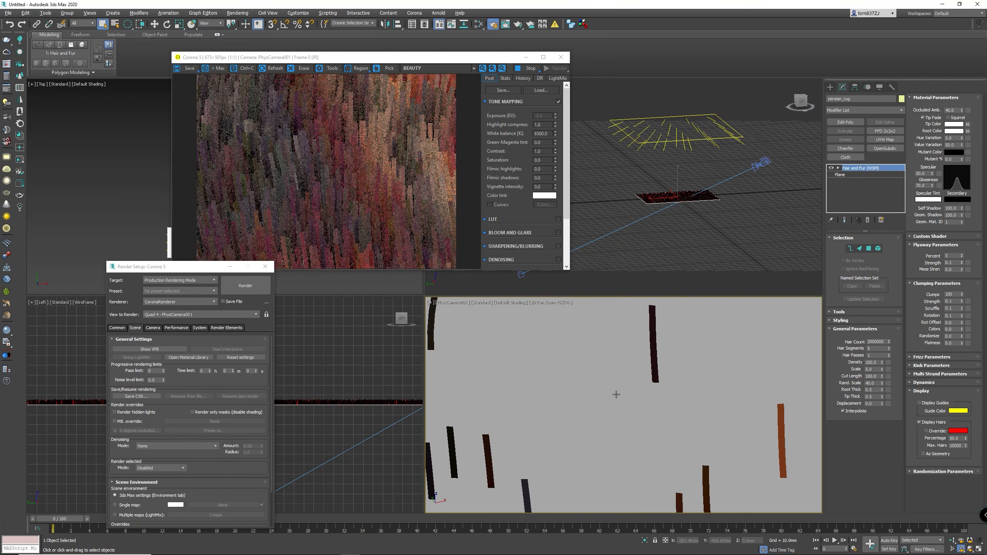
scroll(577, 366, "down", 6)
middle_click_drag(600, 386, 570, 444)
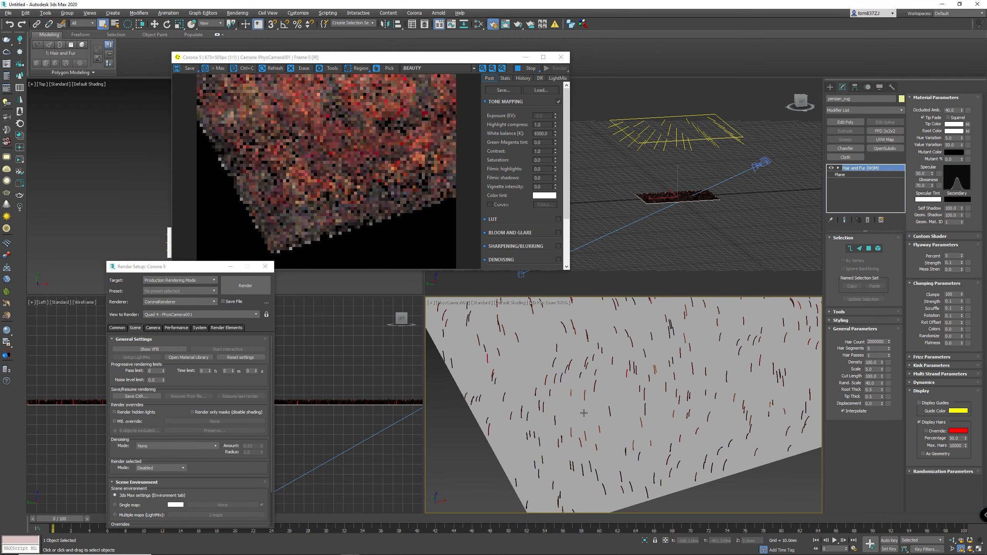
scroll(591, 424, "down", 3)
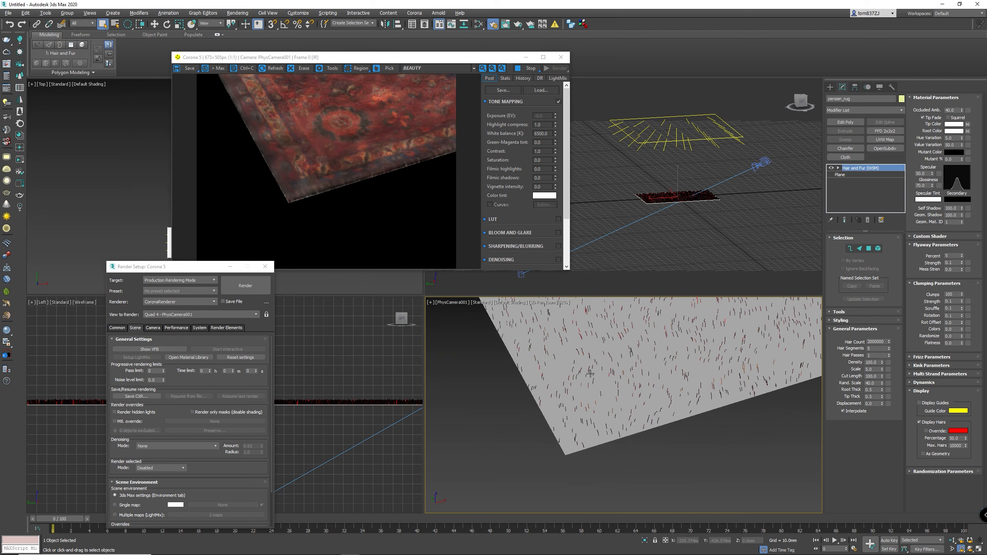
scroll(589, 418, "down", 2)
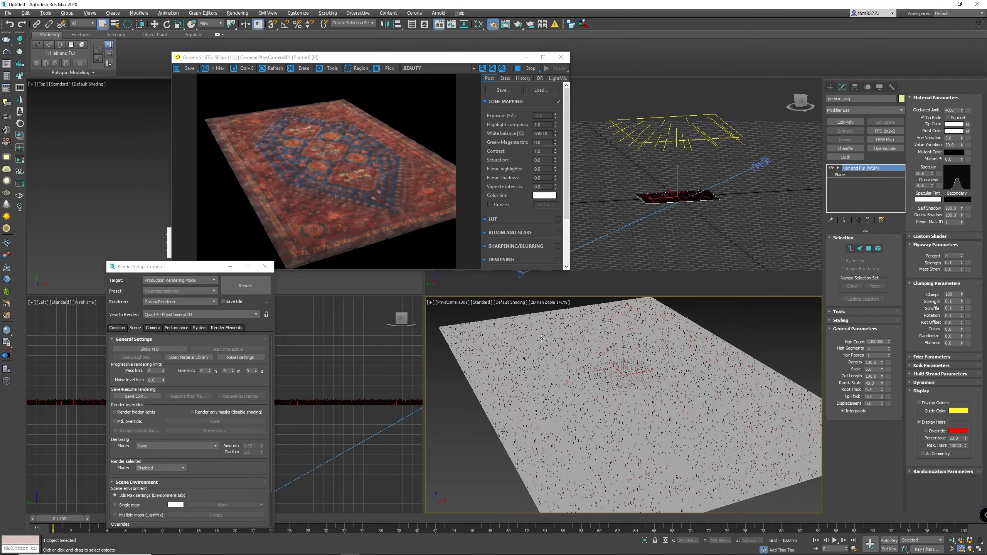
middle_click_drag(578, 325, 571, 397)
scroll(624, 373, "up", 3)
scroll(624, 373, "up", 6)
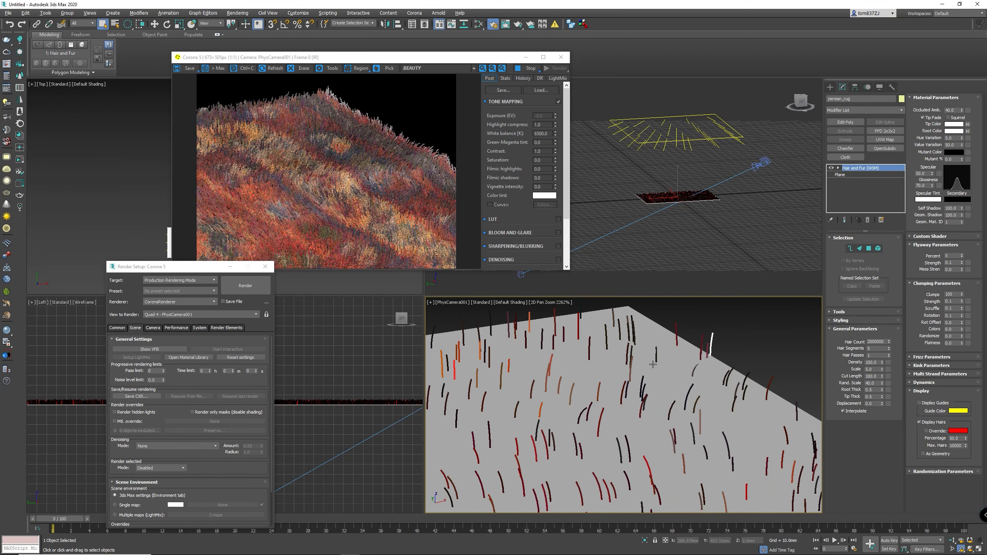
Stop the interactive render and set the rug hair's tip thickness to 0.
left_click_drag(198, 268, 165, 154)
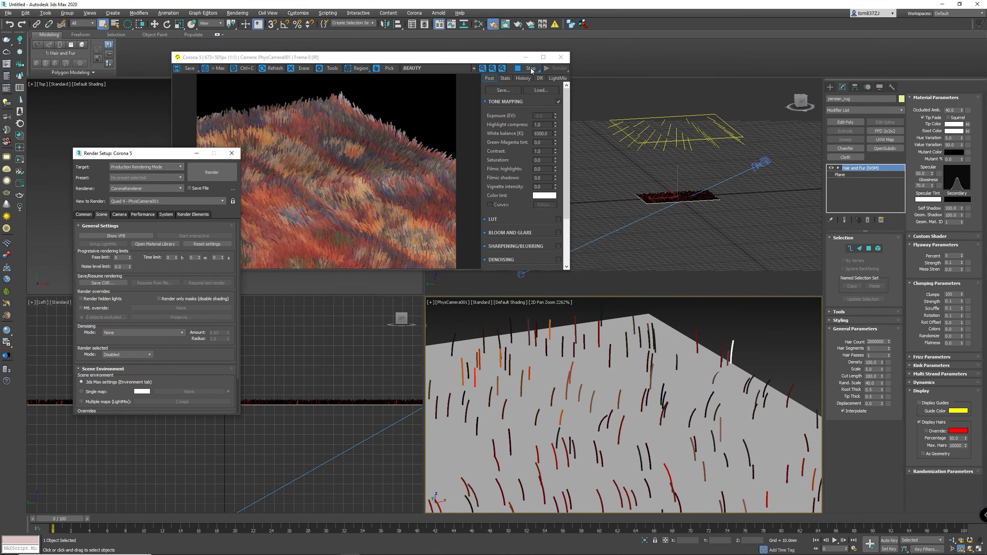
left_click(531, 69)
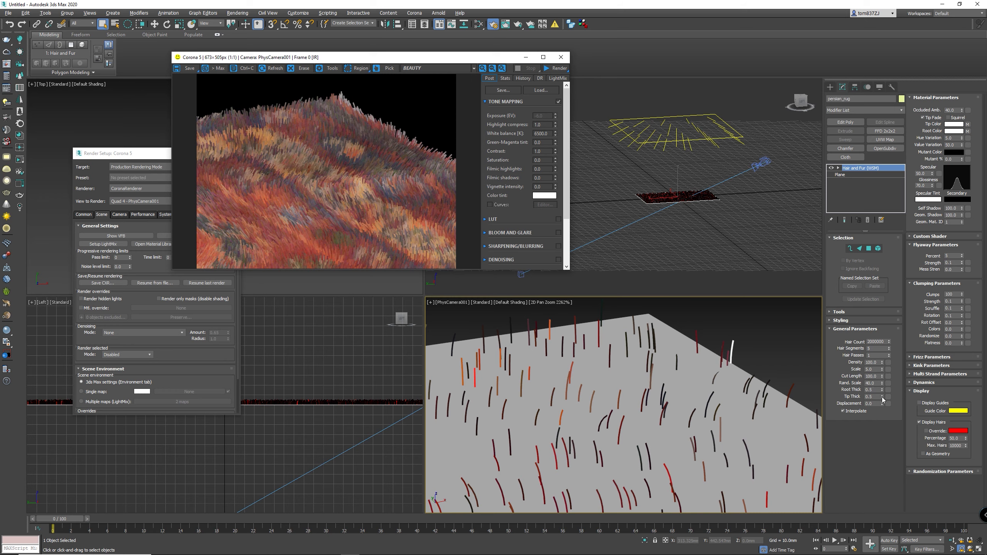
right_click(882, 398)
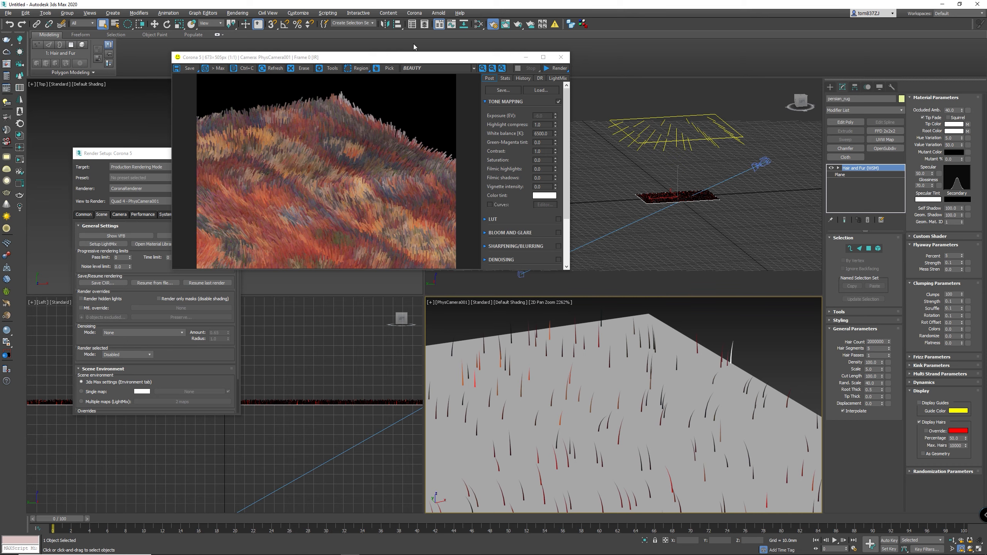
Tighten the rug bitmap's crop in the Slate Material Editor to a width of 0.948 and a height of 0.928.
left_click(478, 24)
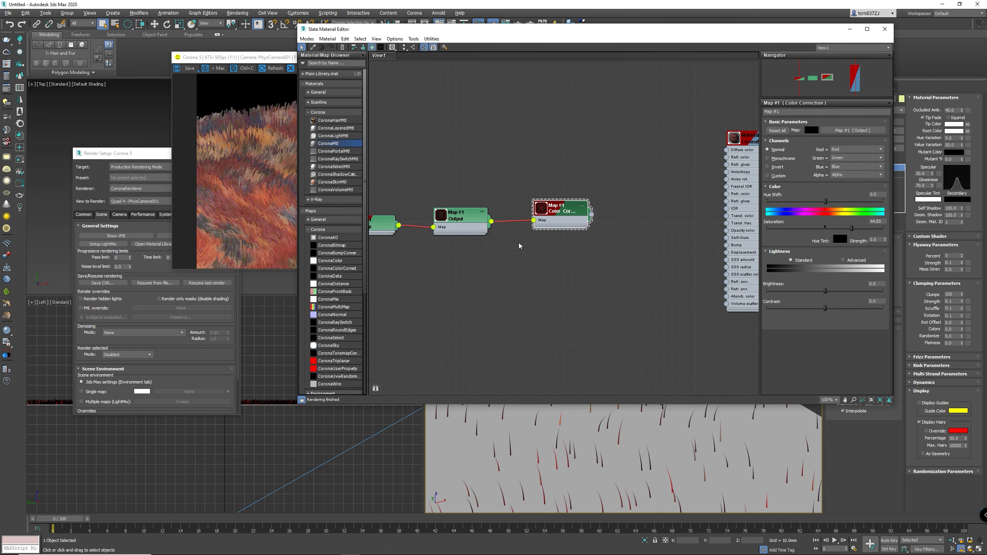
middle_click_drag(508, 241, 612, 213)
left_click(477, 199)
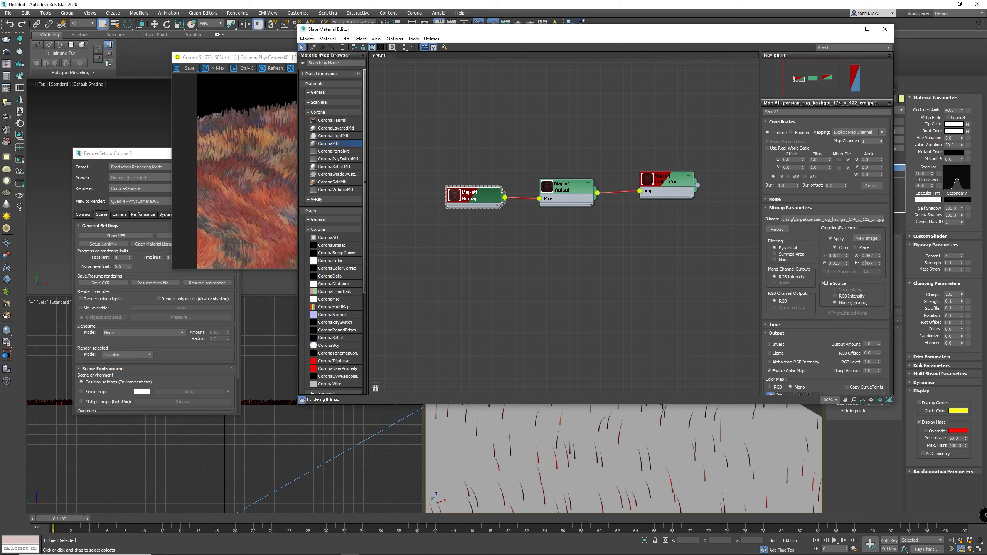
left_click(876, 240)
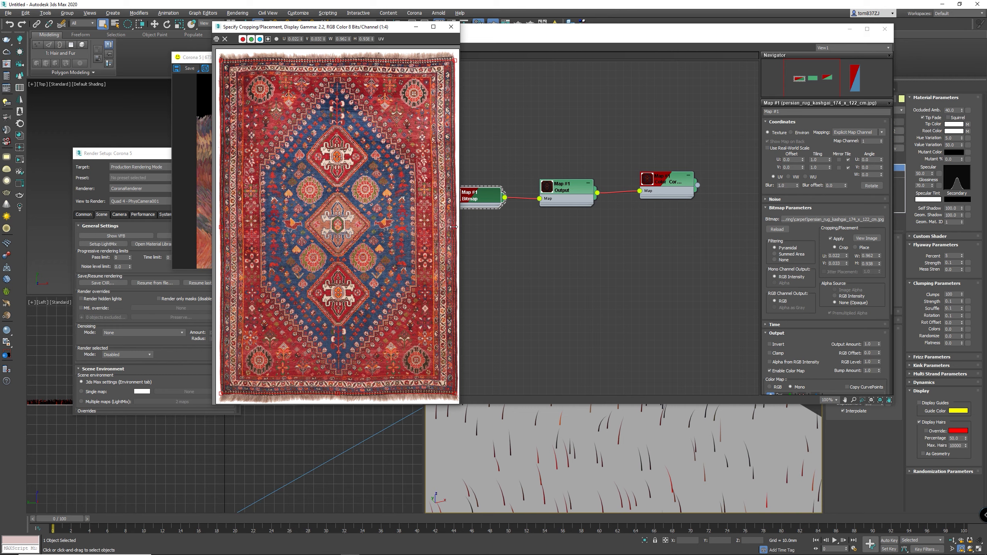
left_click_drag(454, 227, 453, 226)
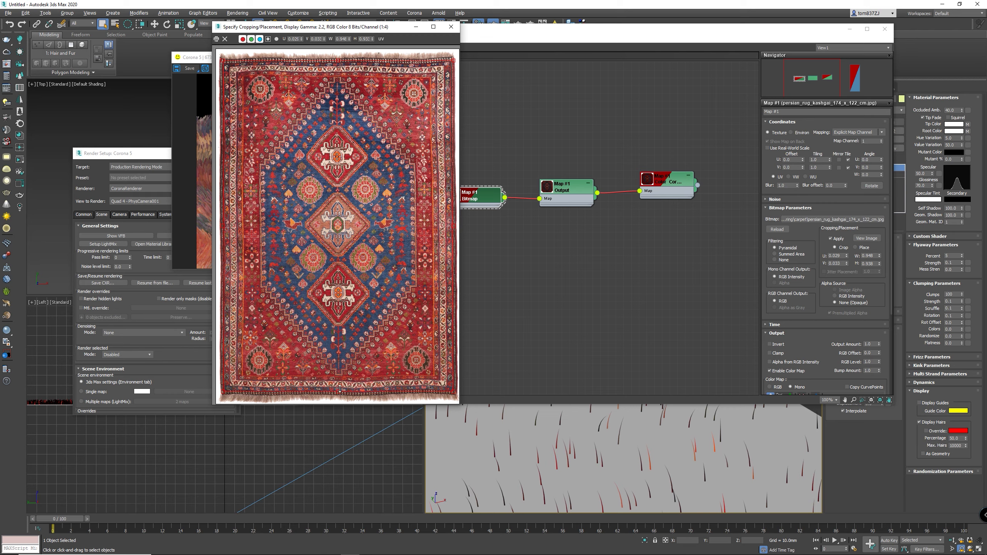
left_click_drag(337, 61, 337, 63)
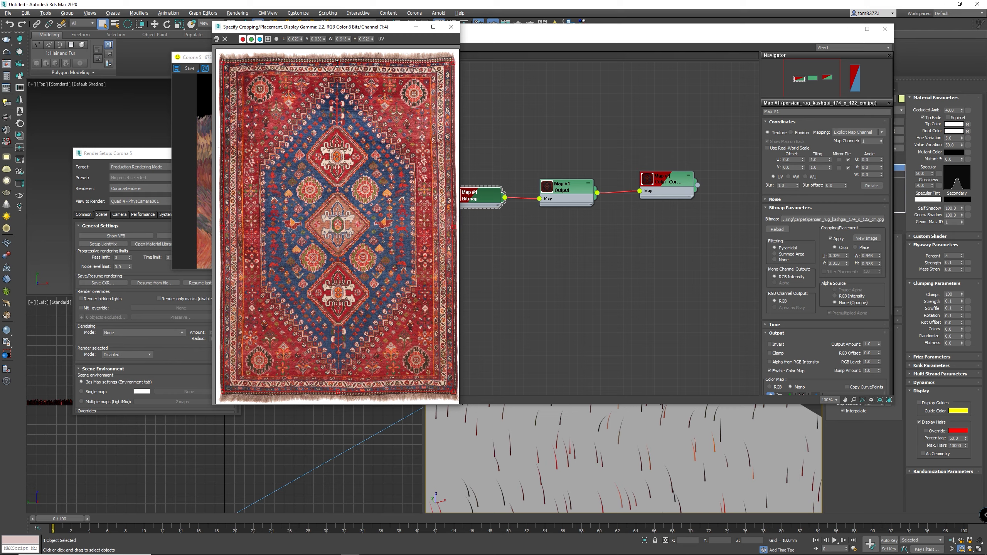
left_click(451, 27)
Connect the Color Correction map to the CoronaMtl's diffuse color.
scroll(709, 206, "down", 1)
middle_click_drag(709, 206, 592, 255)
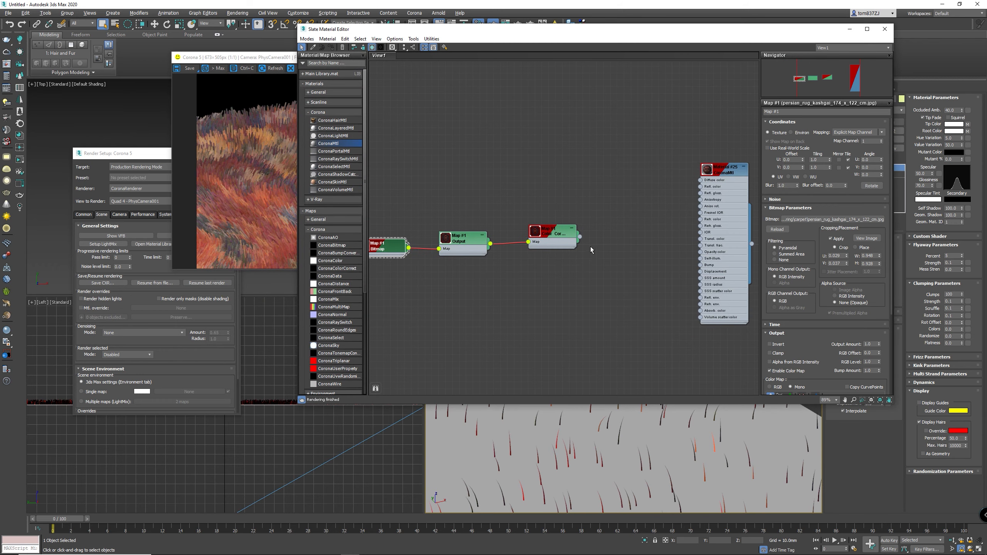
left_click_drag(579, 237, 666, 250)
middle_click_drag(427, 263, 475, 265)
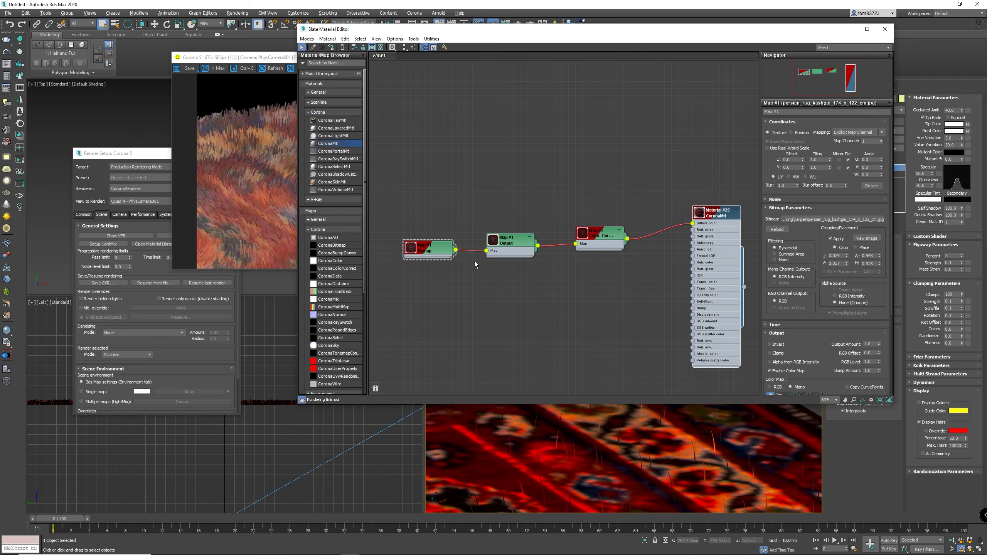
Duplicate the rug bitmap node, reset the copy's output color curve, and connect it to the CoronaMtl's diffuse color.
left_click_drag(428, 249, 441, 332, "shift")
double_click(426, 327)
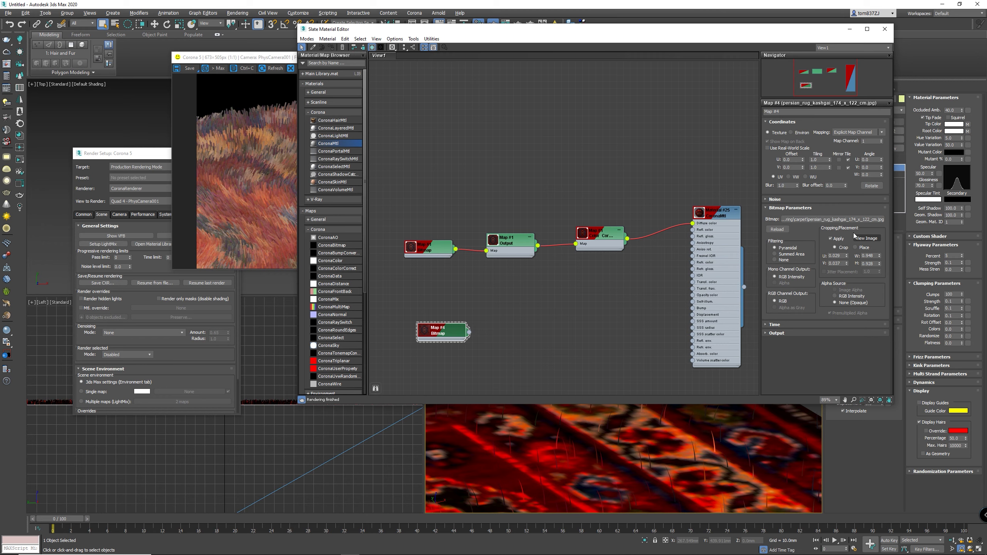
left_click(777, 333)
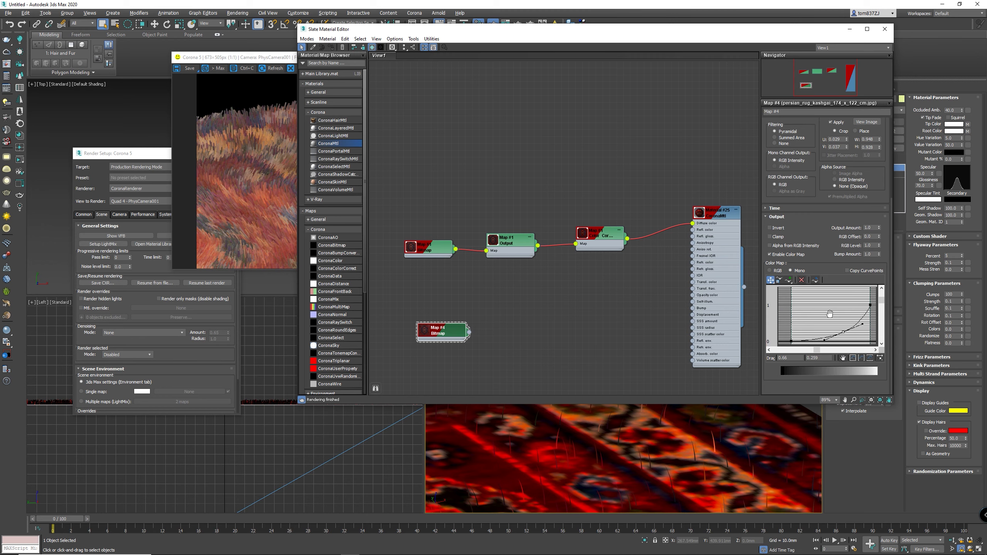
left_click(802, 280)
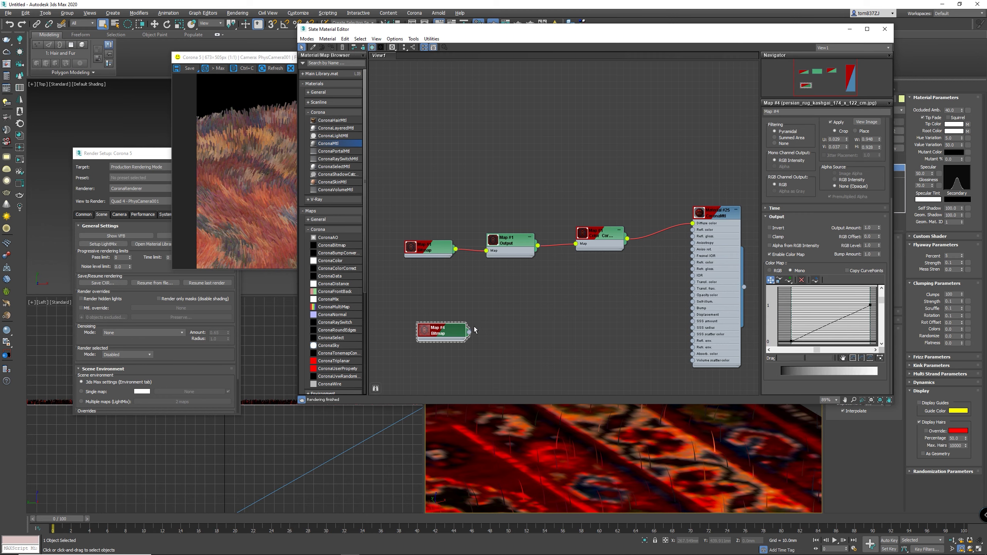
left_click_drag(469, 332, 693, 224)
left_click_drag(443, 331, 525, 309)
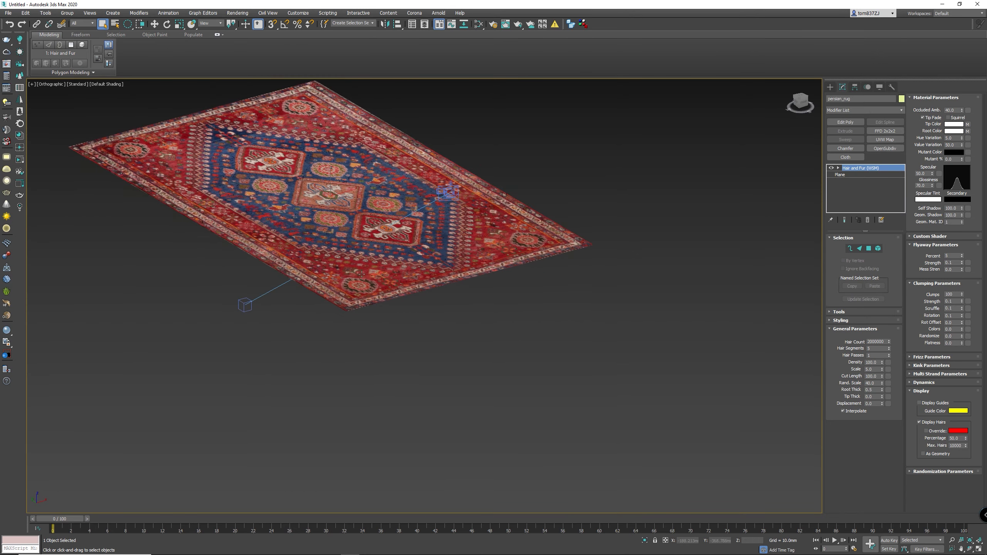
scroll(361, 274, "up", 5)
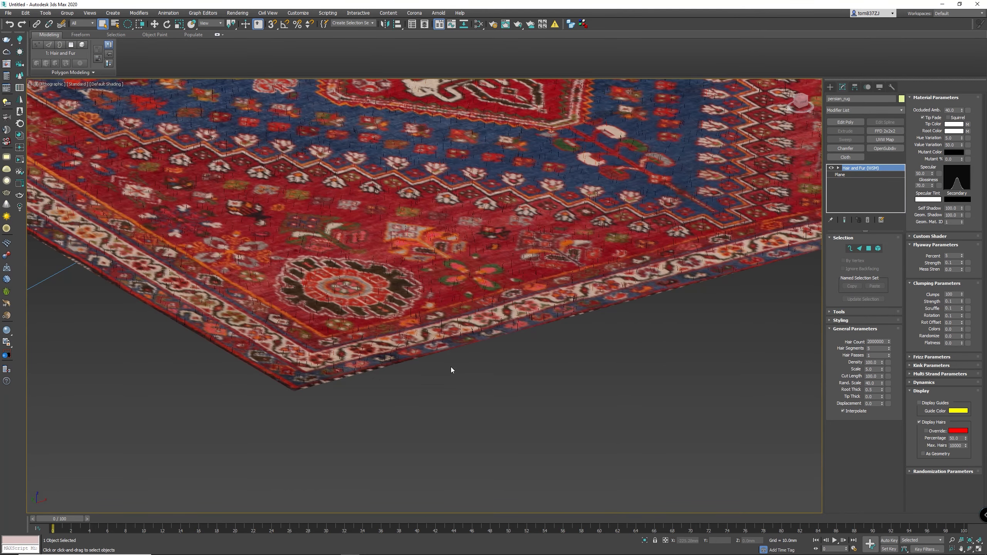
Add an Edit Poly modifier between the Plane and Hair and Fur, and extrude the rug's polygon by 3 mm.
left_click(847, 175)
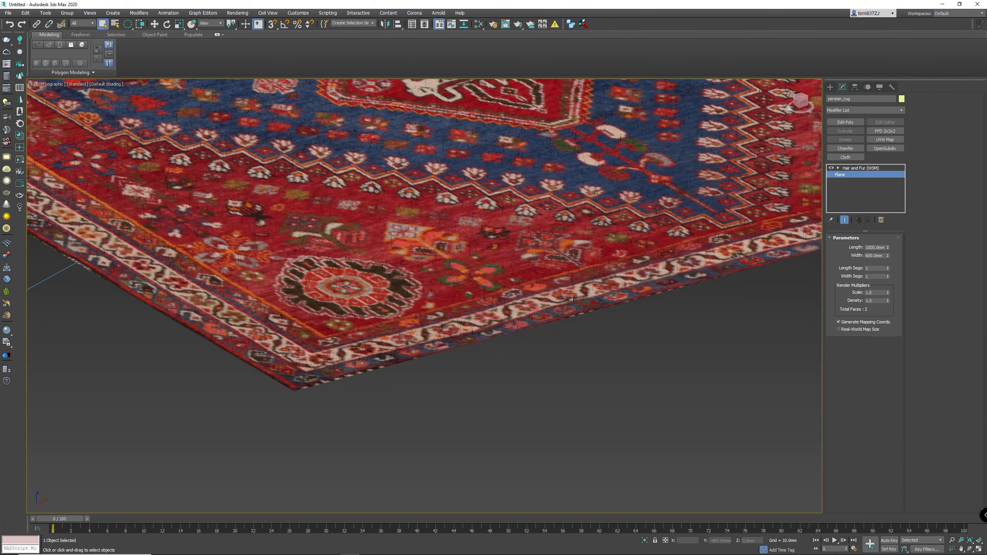
middle_click_drag(599, 335, 542, 311, "alt")
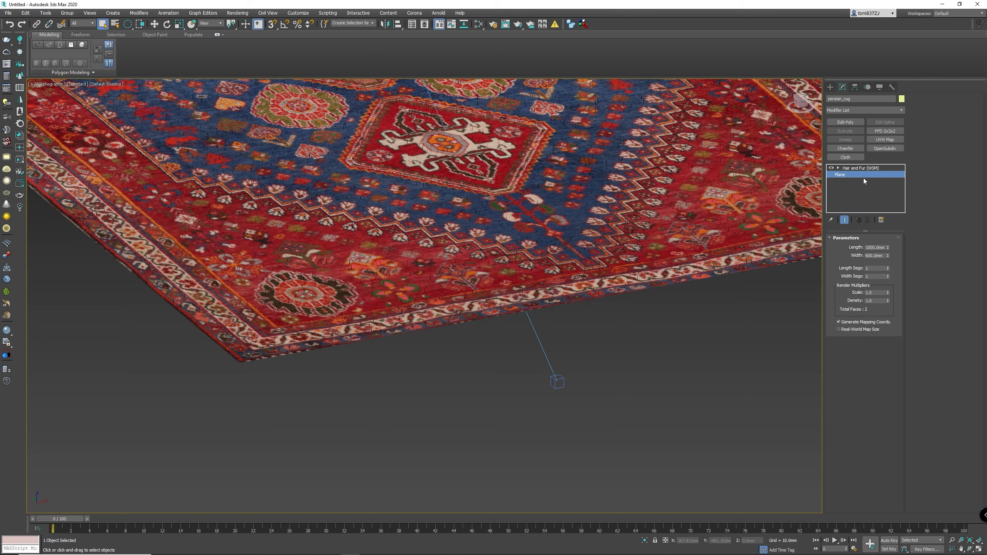
left_click(845, 122)
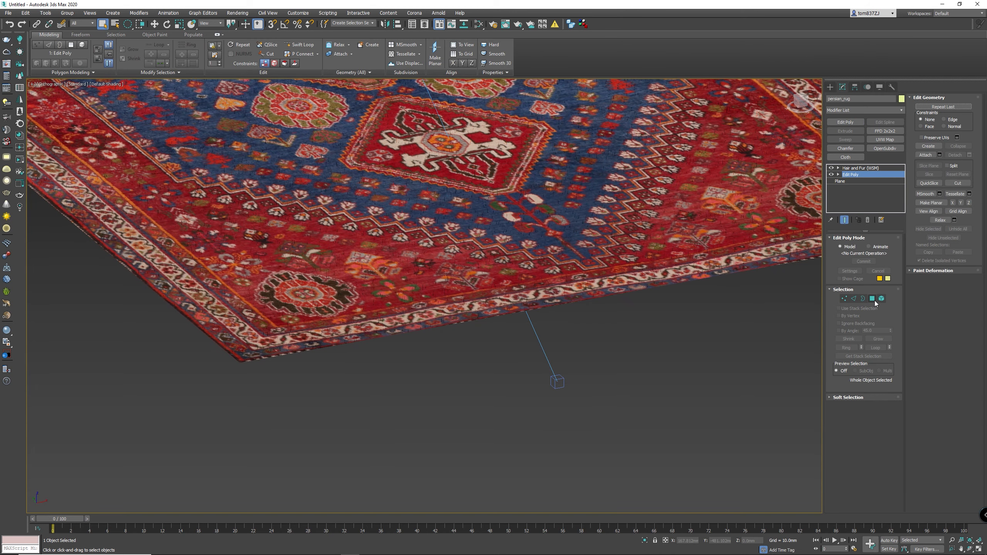
left_click(873, 299)
left_click(576, 293)
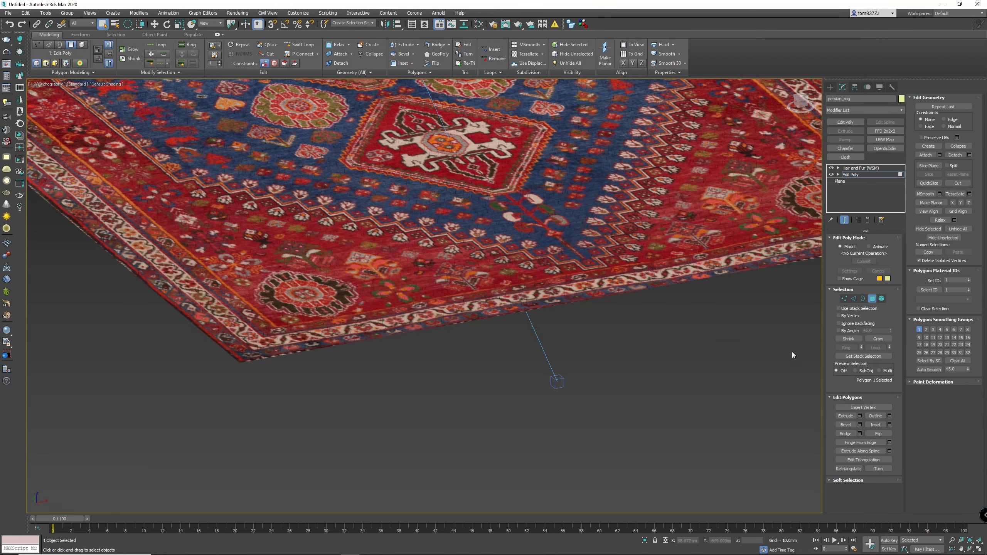
left_click(860, 415)
left_click_drag(451, 311, 414, 351)
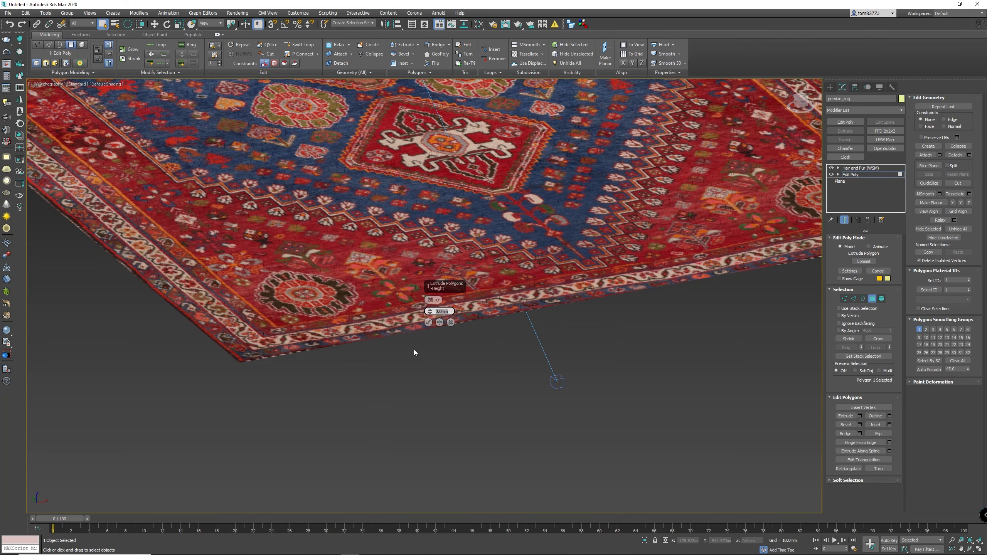
left_click(428, 323)
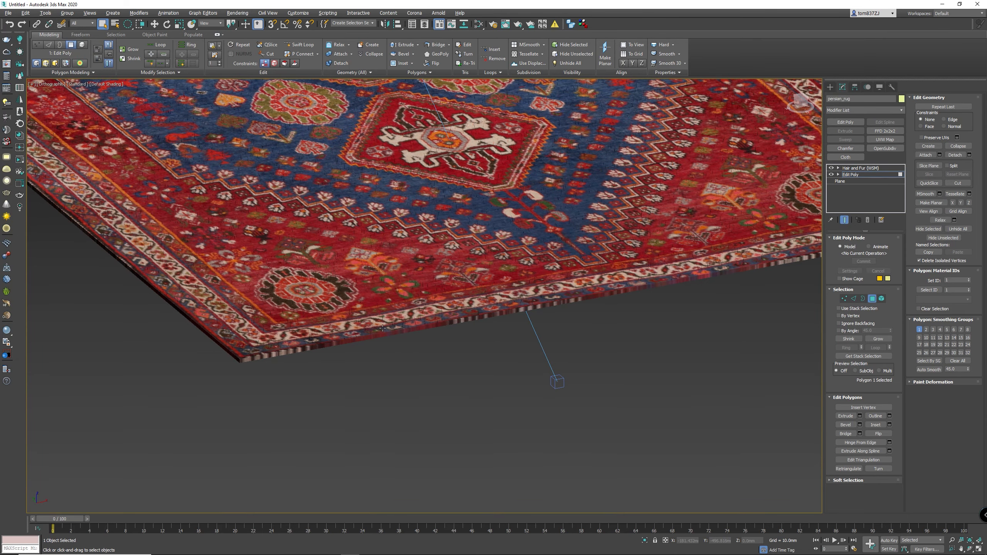
Finish the polygon editing and add a Chamfer modifier directly above the rug's Edit Poly.
middle_click_drag(369, 325, 388, 330, "alt")
scroll(388, 330, "down", 3)
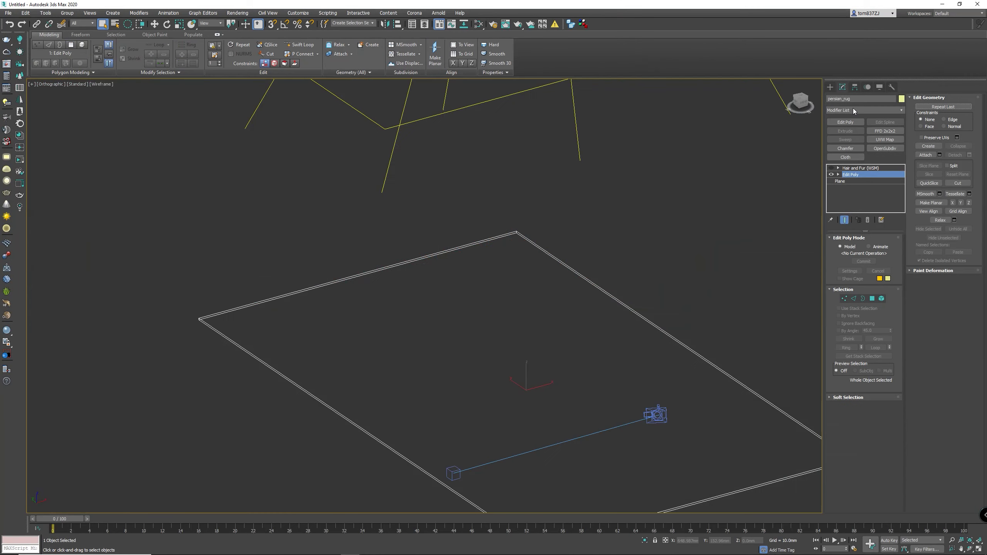
left_click(854, 110)
type("cha")
key("Return")
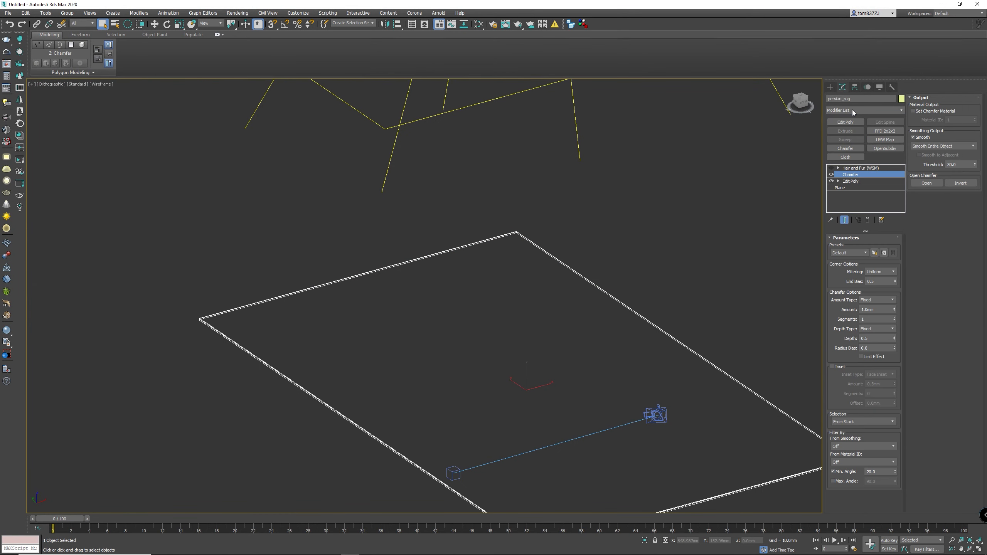
Set the chamfer amount on the rug's edges to 2 mm.
scroll(228, 313, "up", 5)
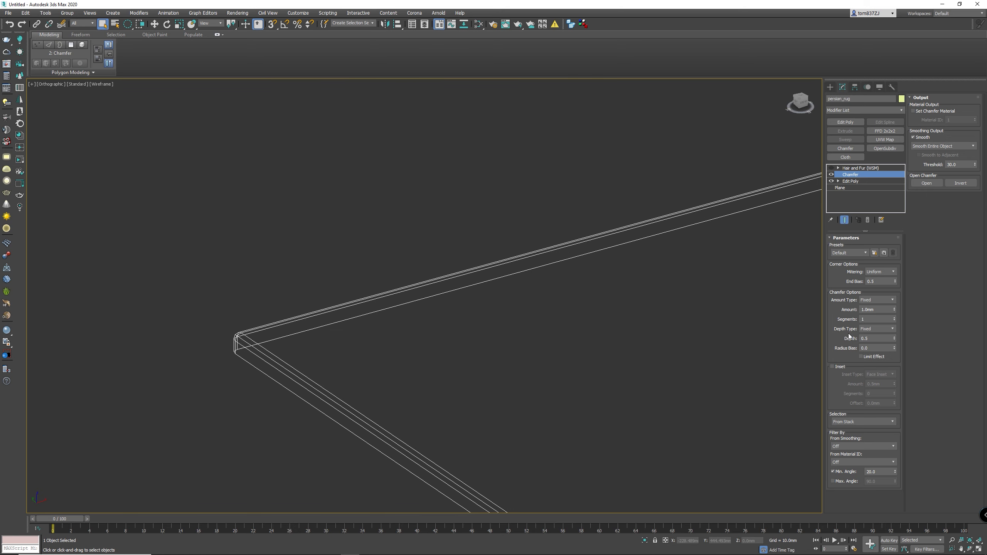
left_click_drag(881, 310, 808, 304)
type("2")
key("Tab")
scroll(241, 342, "up", 3)
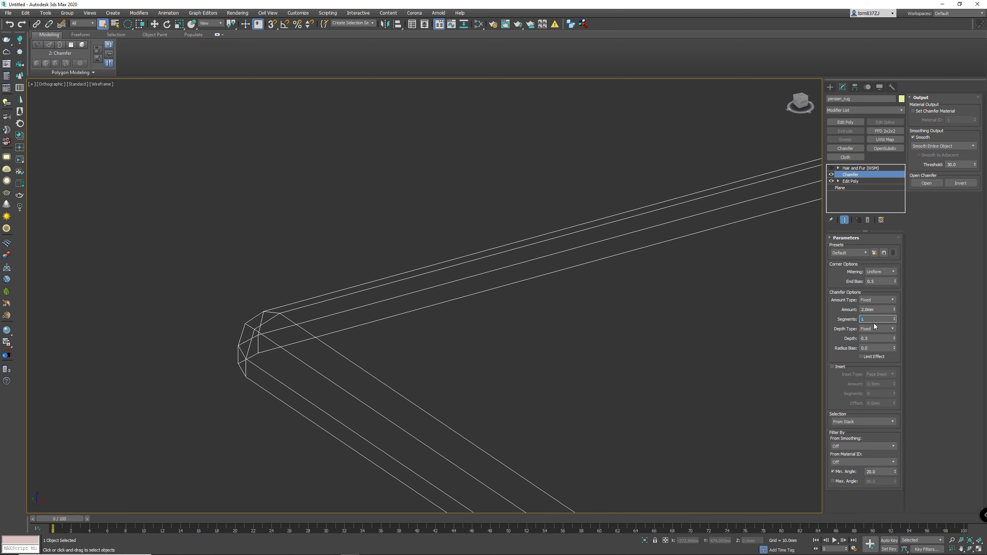
Try 2 segments on the rug's chamfer and return the segment count to 1.
type("2")
key("Return")
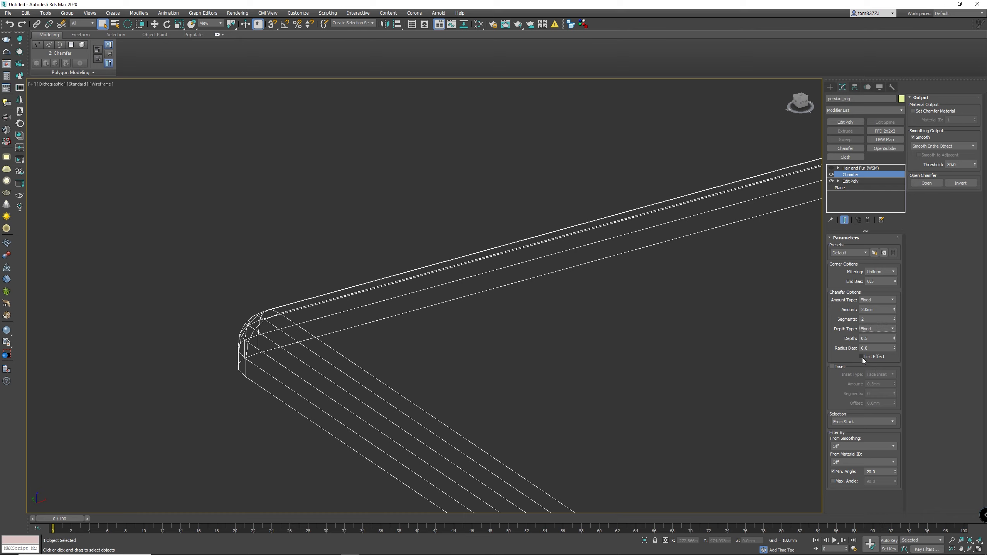
left_click_drag(872, 320, 839, 322)
type("1")
key("Return")
Add a second Edit Poly modifier above the Chamfer and select all of the rug's edges in the Top view.
scroll(400, 328, "down", 4)
scroll(401, 330, "down", 8)
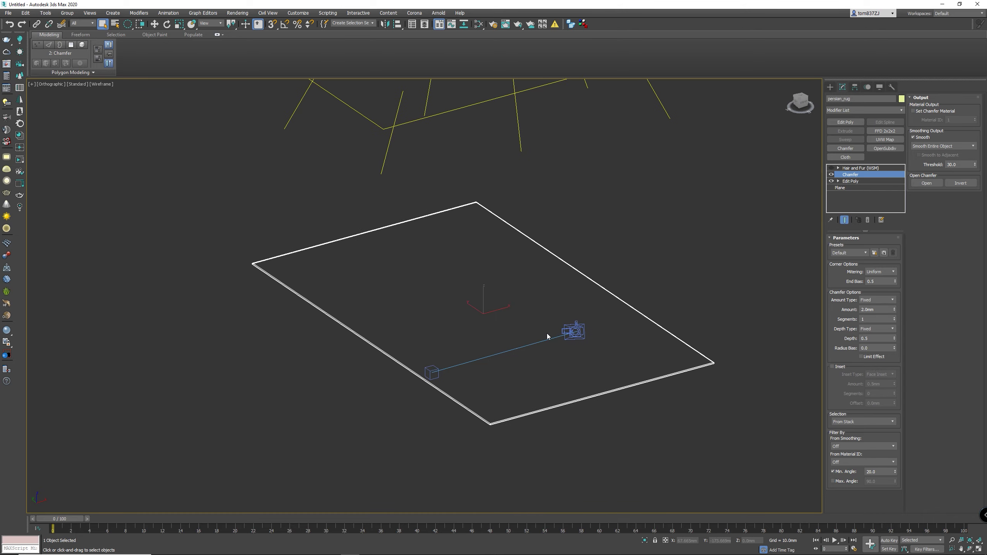
key("t")
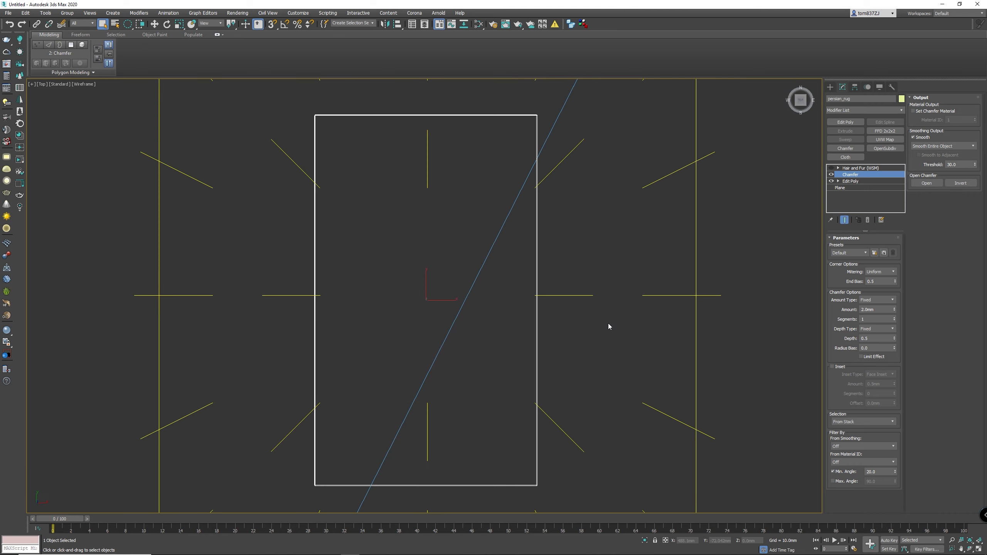
left_click(846, 122)
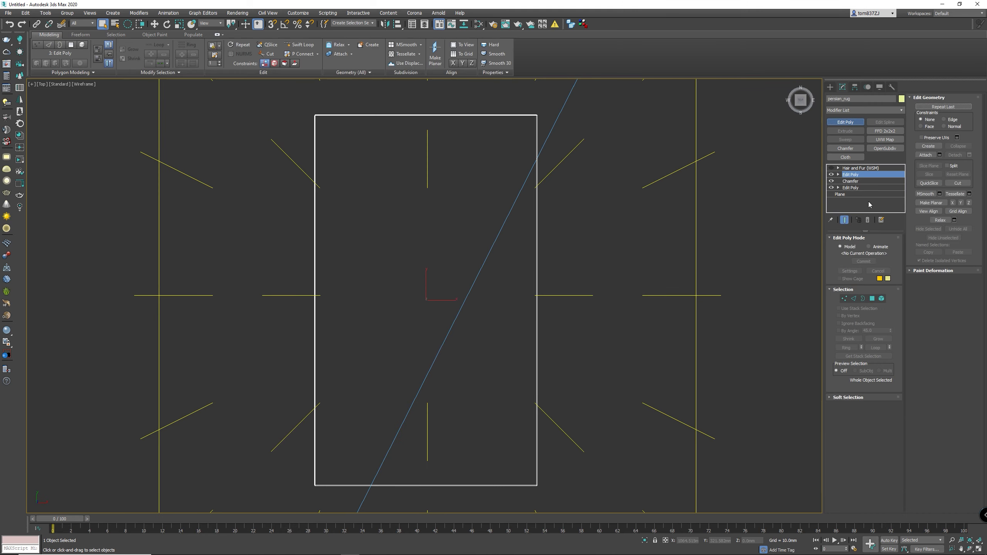
left_click(854, 299)
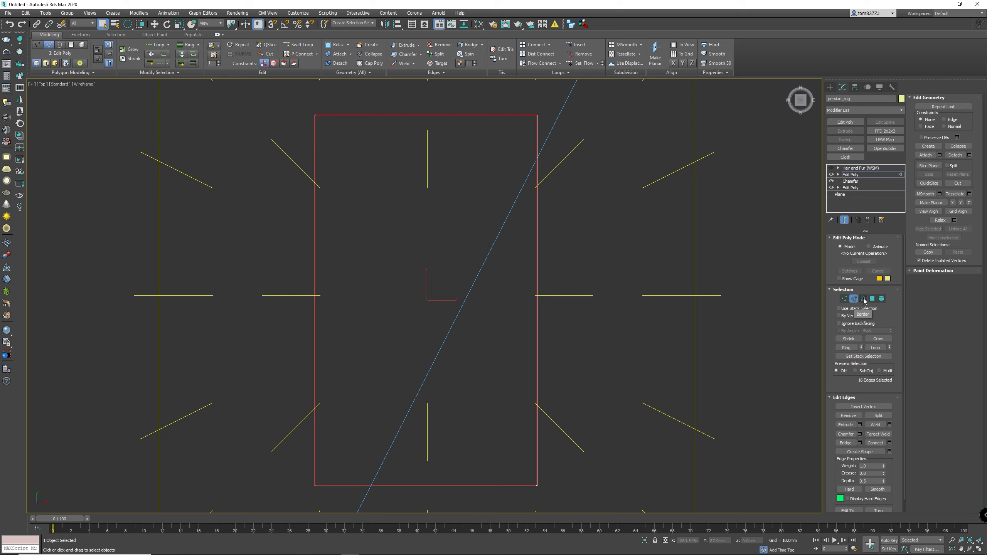
key("ctrl+a")
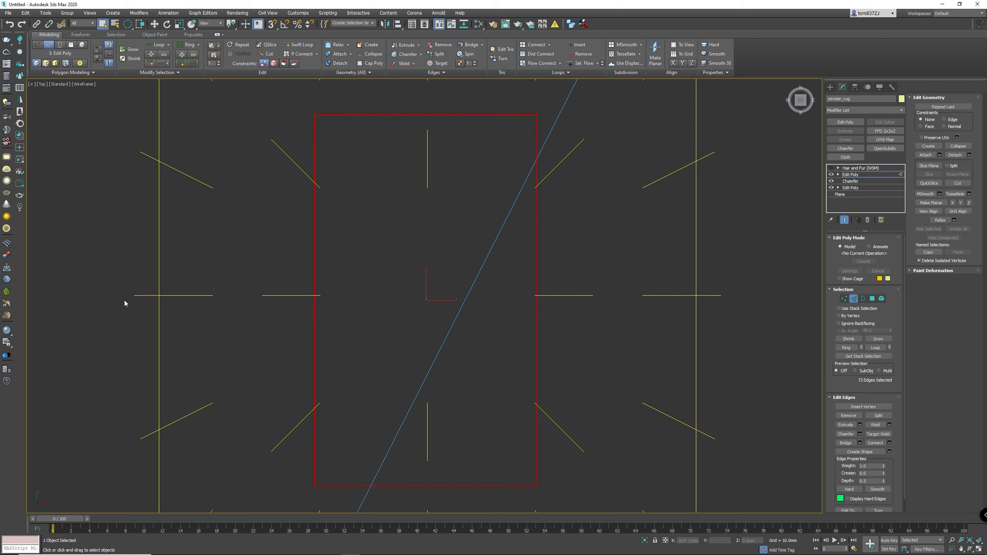
left_click(129, 24)
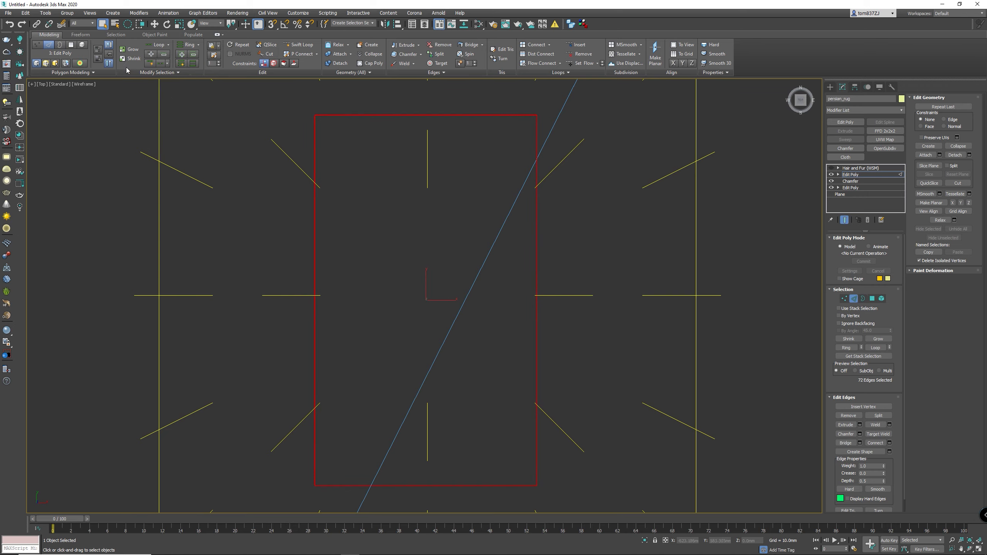